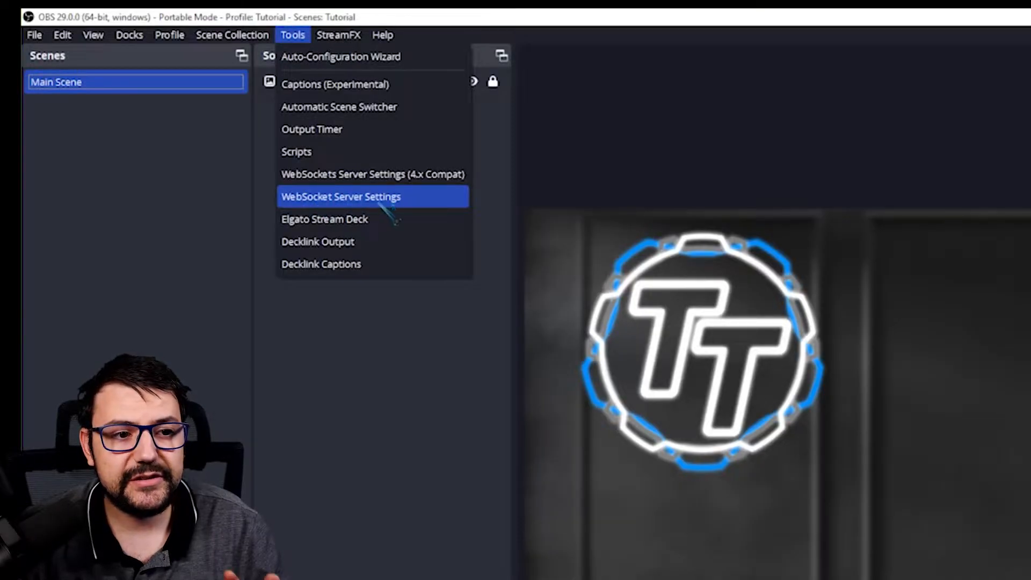
# - Open the WebSocket server settings and save them with the server enabled on port 5000 and authentication off
pyautogui.click(376, 198)
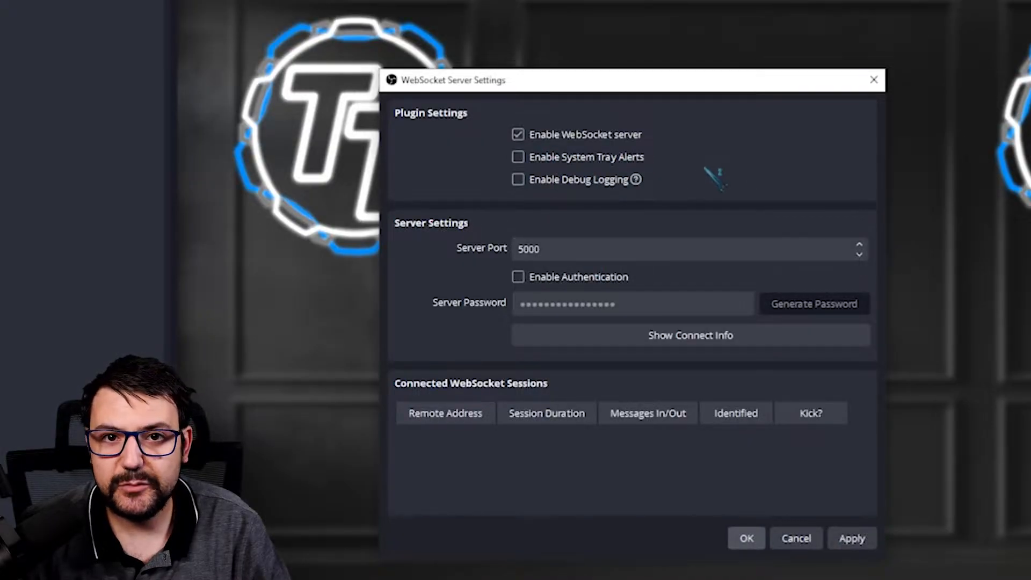
pyautogui.click(543, 248)
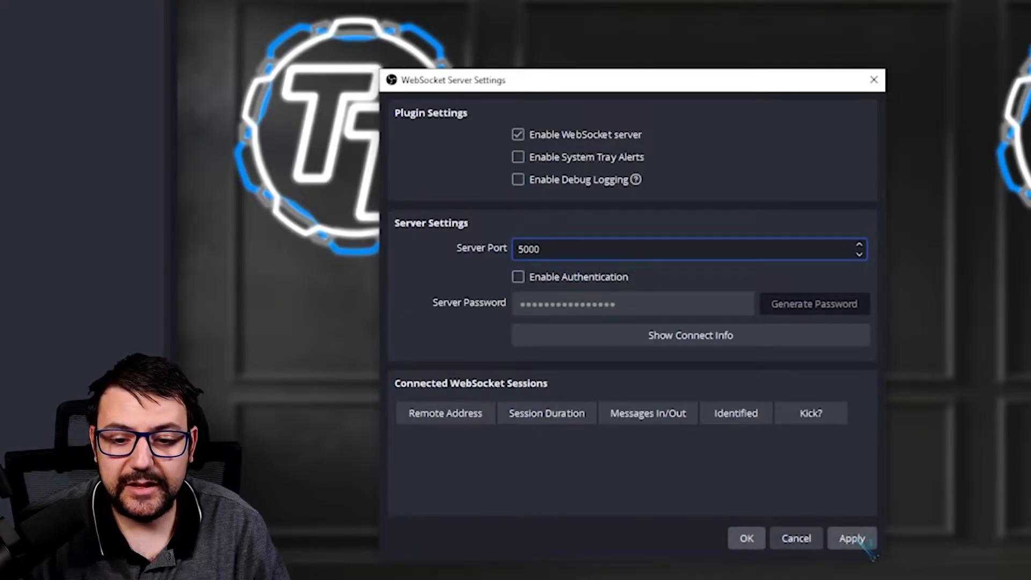
pyautogui.click(748, 540)
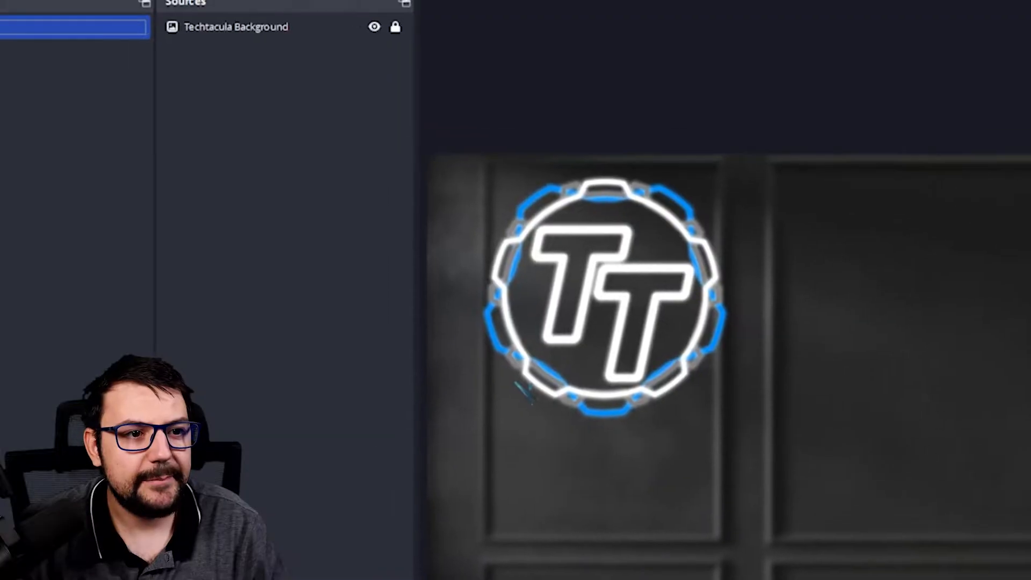
# - Open the WebSockets 4.x Compat server settings and save them with the server enabled on port 4000 and authentication off
pyautogui.click(262, 24)
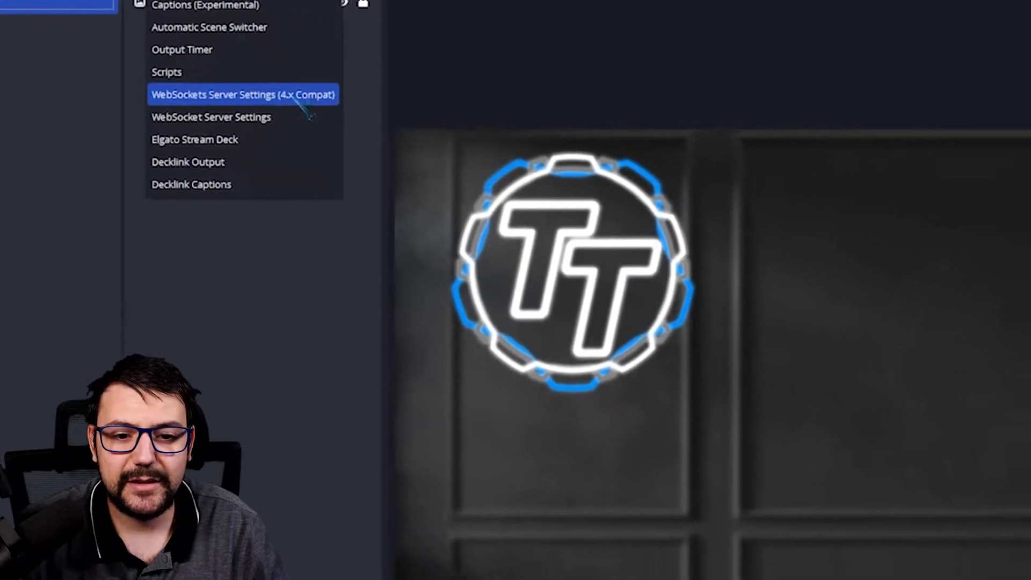
pyautogui.click(384, 164)
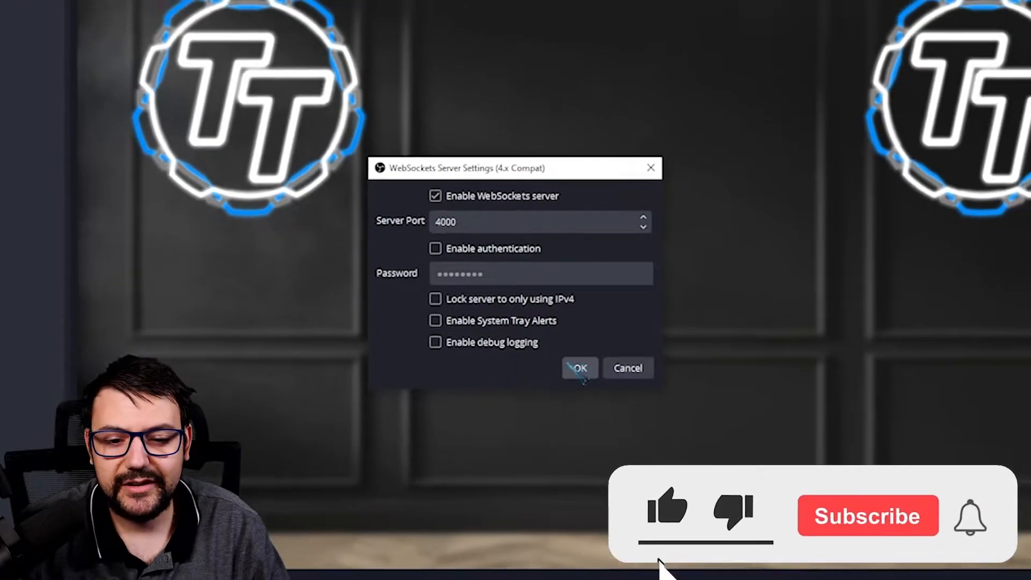
pyautogui.click(582, 370)
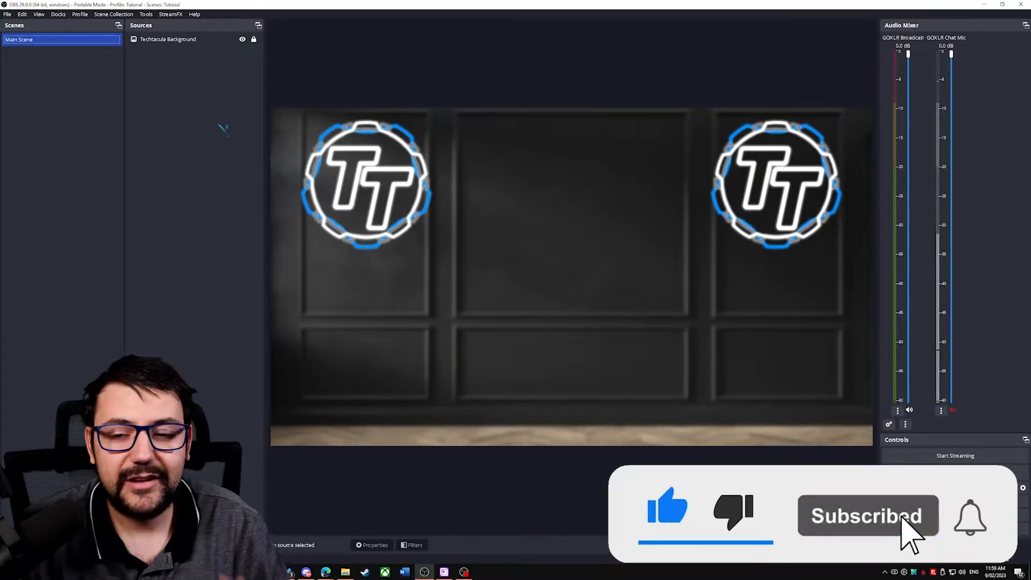
# - Add a new scene named TTS Character Scene
pyautogui.rightClick(63, 72)
pyautogui.click(75, 77)
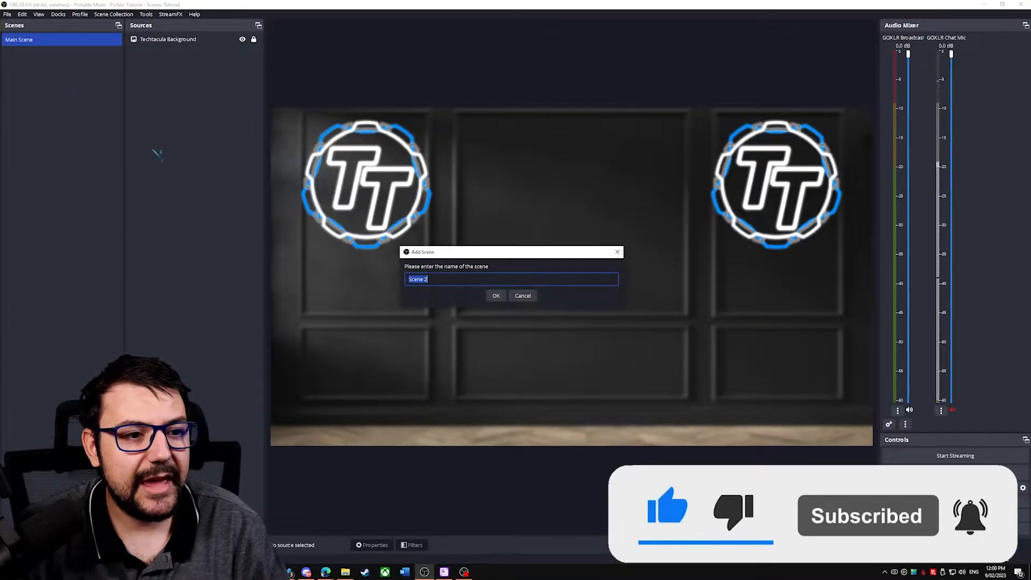
pyautogui.write('TTS Character Sce')
pyautogui.press('Return')
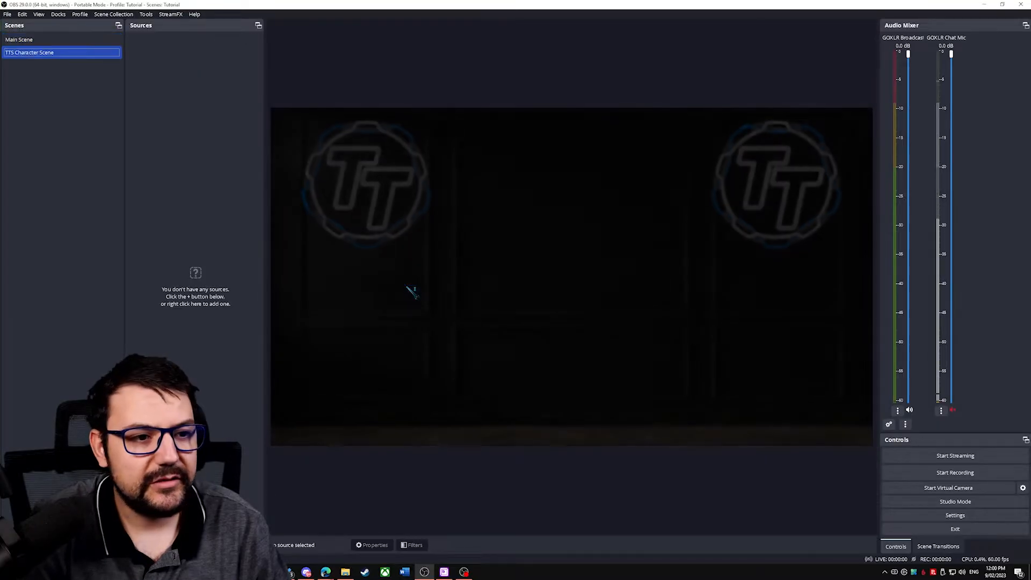
# - Add a new Image Reaction source named TTS Character Source to the TTS Character Scene
pyautogui.rightClick(193, 78)
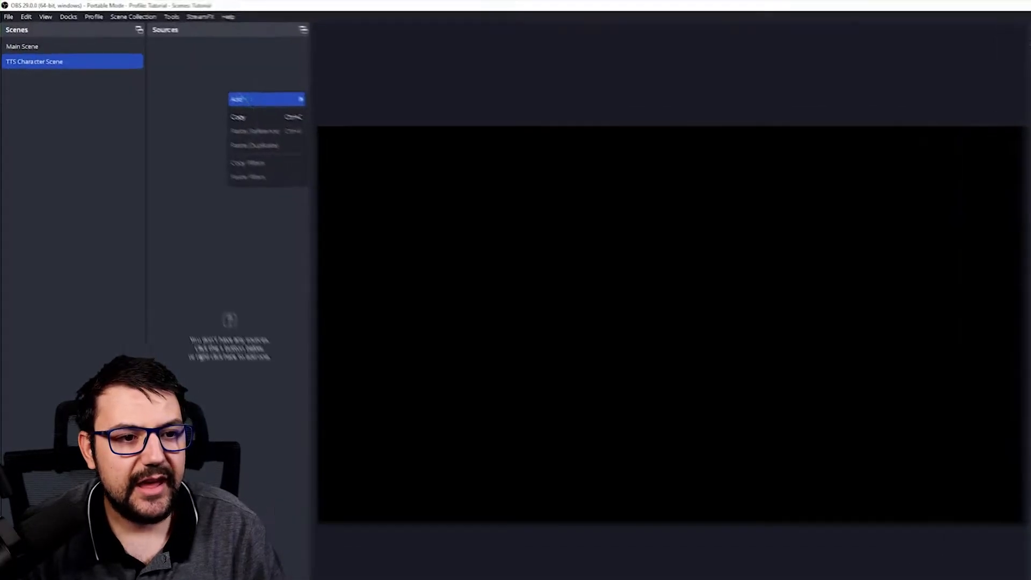
pyautogui.moveTo(248, 101)
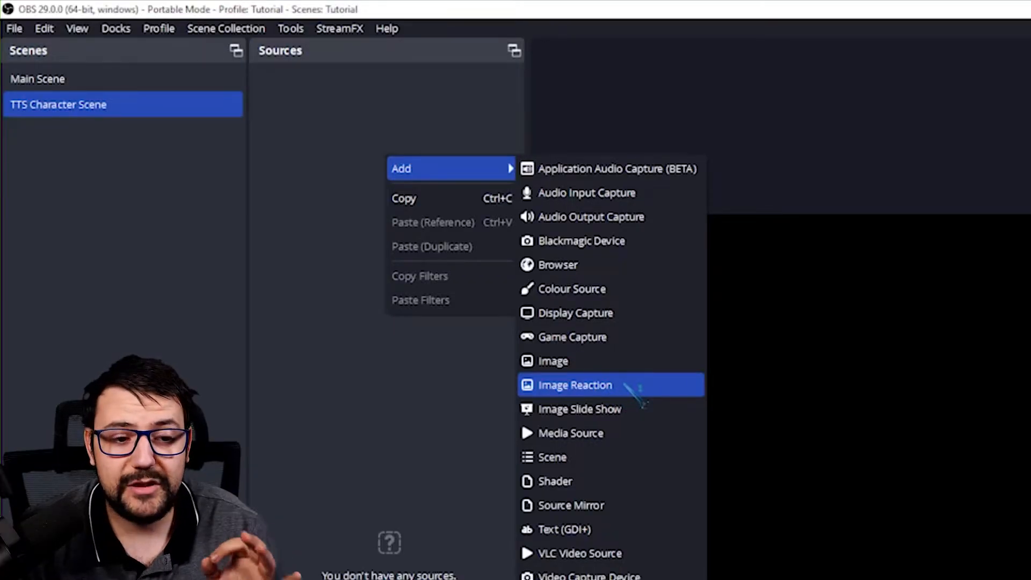
pyautogui.click(624, 385)
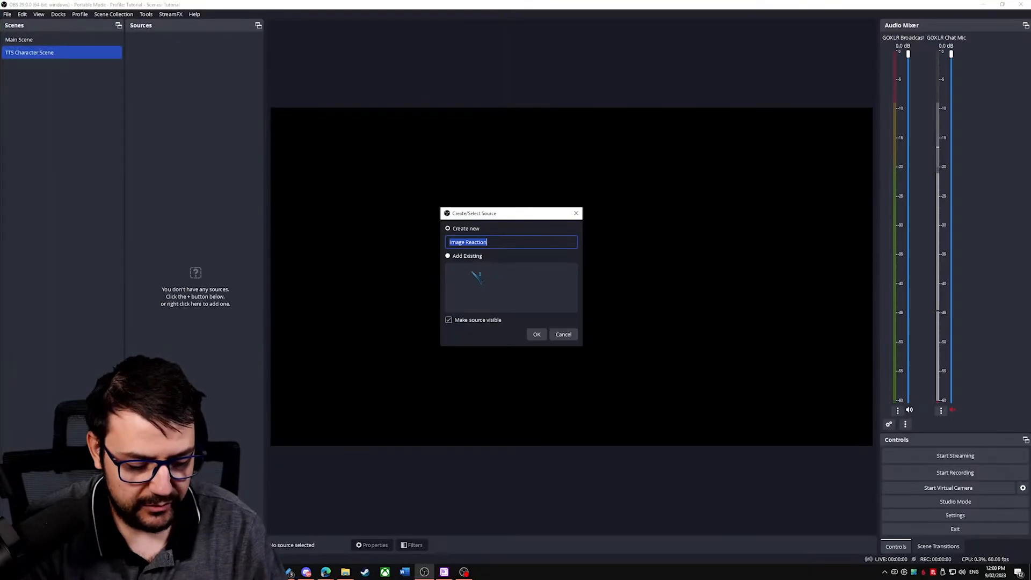
pyautogui.write('TTS Chara')
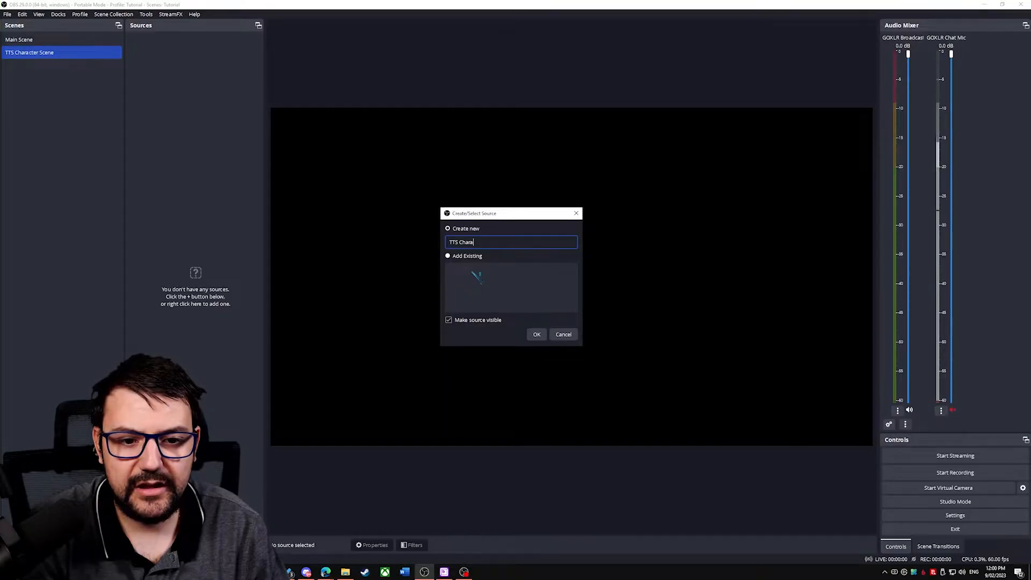
pyautogui.write('cter Source')
pyautogui.press('Return')
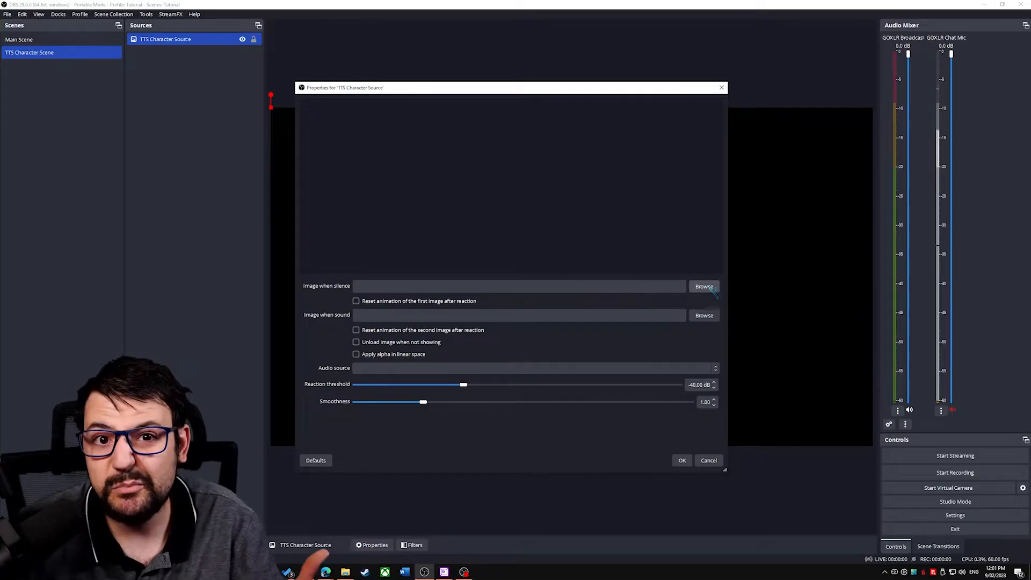
# - Assign Bwop Art Closed.png as the silence image and Bwop Art Open.png as the sound image, leaving the audio source empty
pyautogui.click(707, 288)
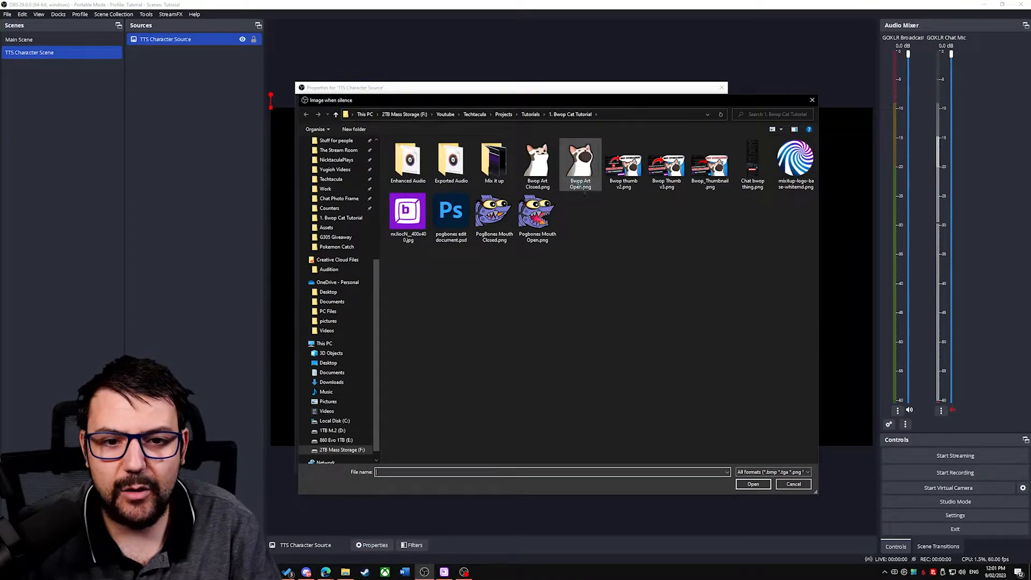
pyautogui.doubleClick(537, 164)
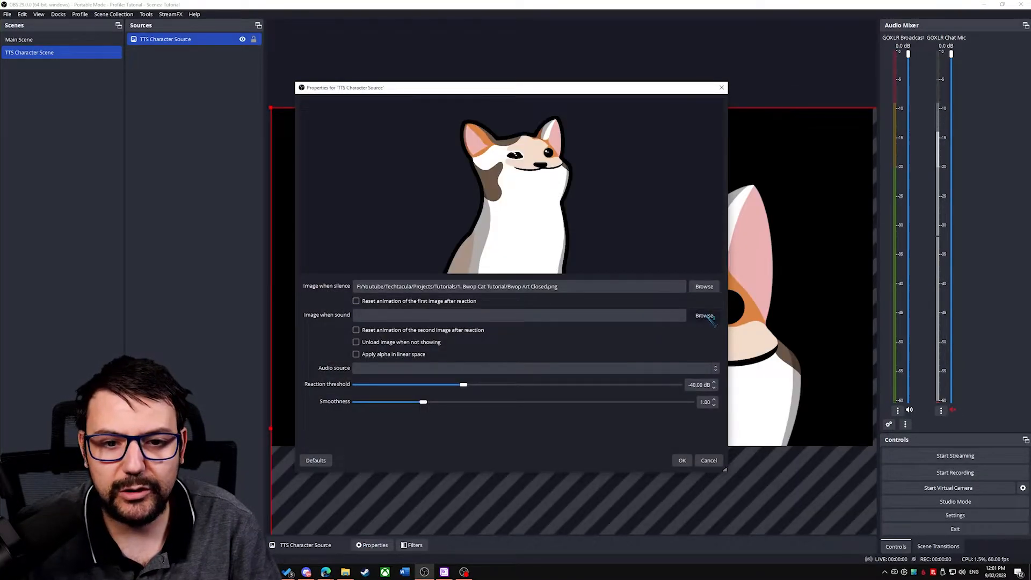
pyautogui.click(704, 316)
pyautogui.doubleClick(581, 171)
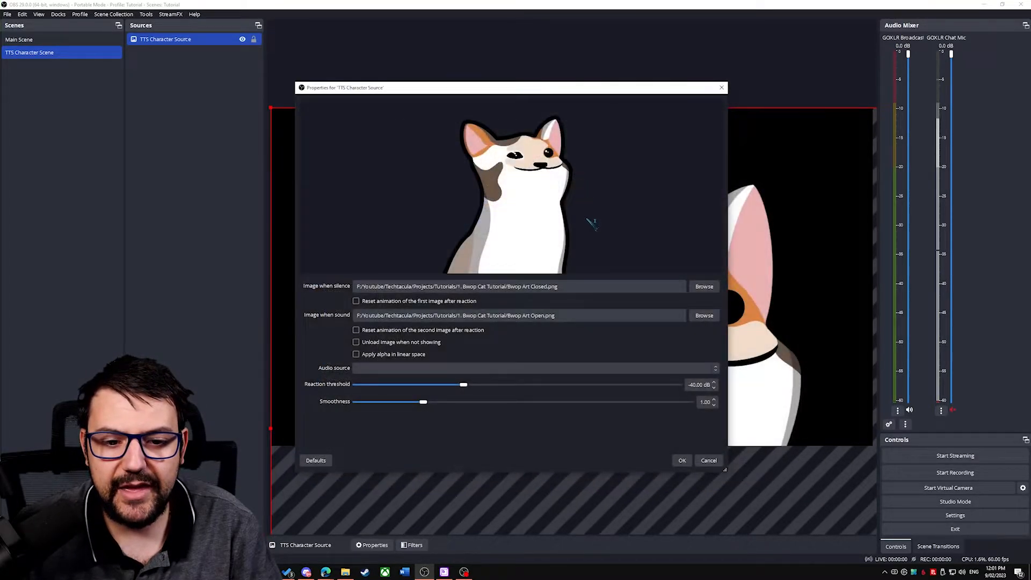
pyautogui.click(376, 368)
pyautogui.click(470, 358)
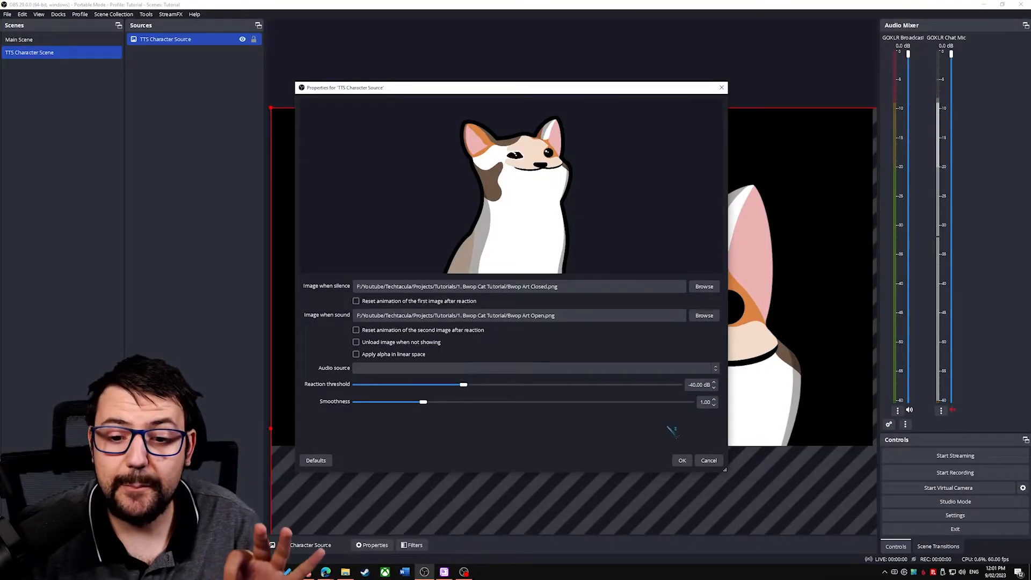
pyautogui.click(682, 460)
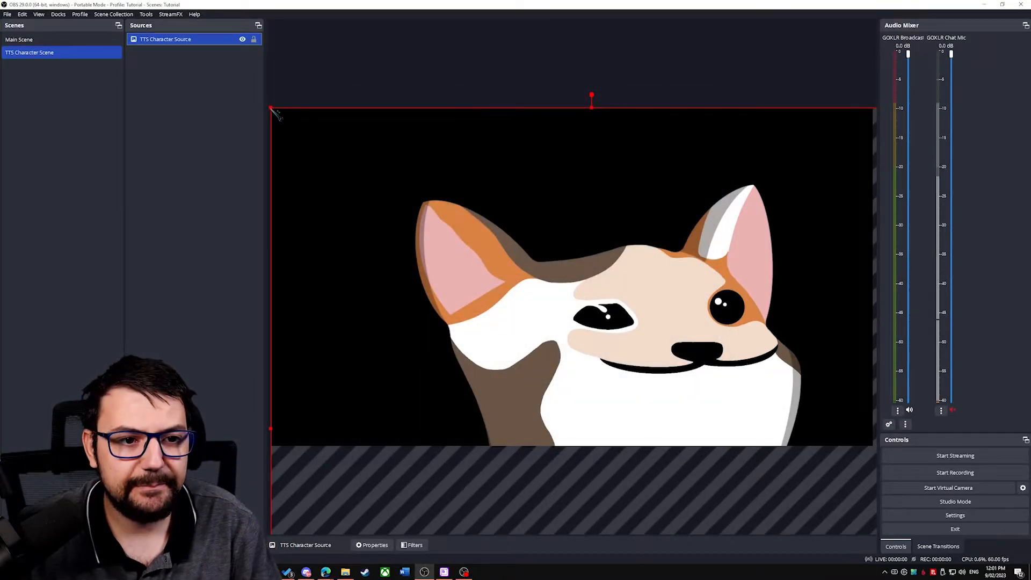
# - Flip the cat image horizontally and shrink it into the canvas's lower-right corner, about 1522 px from the left edge and 682 px from the top
pyautogui.moveTo(271, 108); pyautogui.dragTo(694, 230)
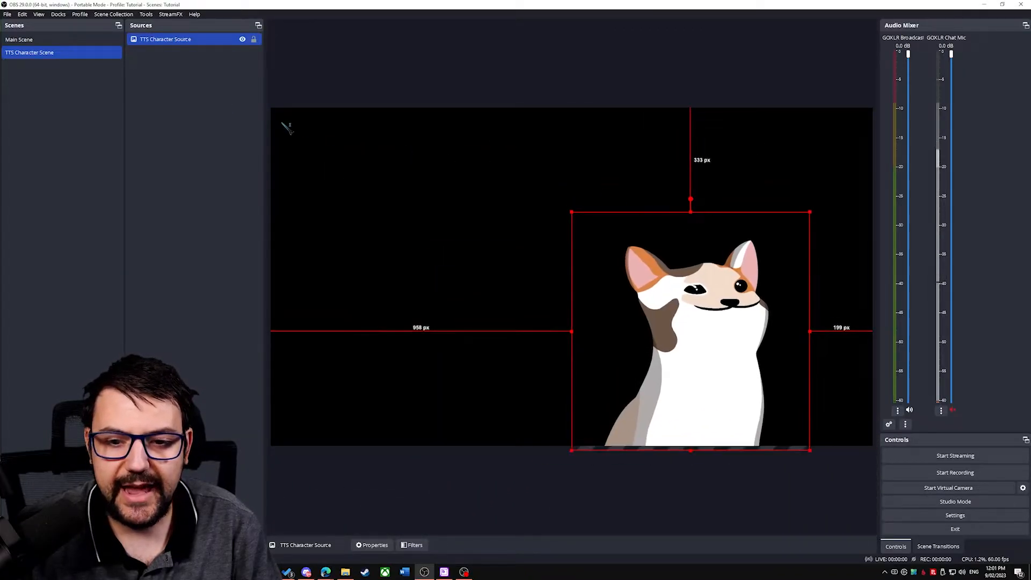
pyautogui.rightClick(168, 43)
pyautogui.moveTo(202, 198)
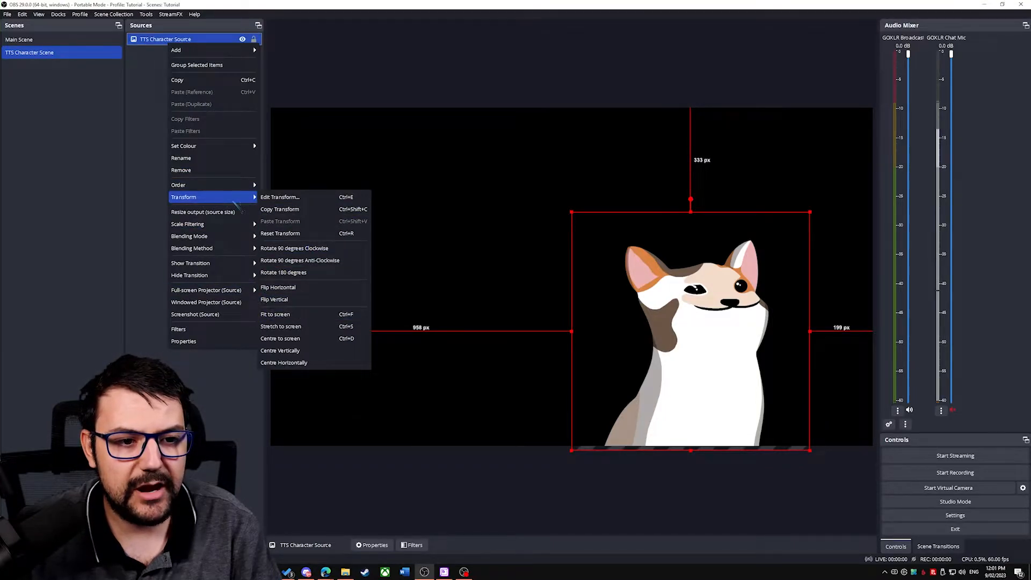
pyautogui.click(278, 287)
pyautogui.moveTo(749, 391); pyautogui.dragTo(809, 386)
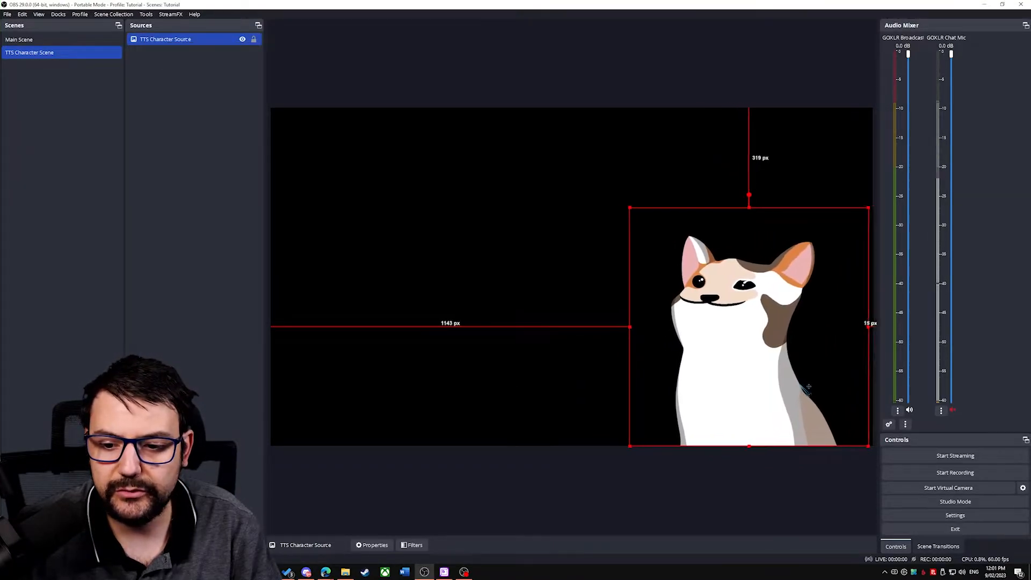
pyautogui.moveTo(631, 209); pyautogui.dragTo(770, 321)
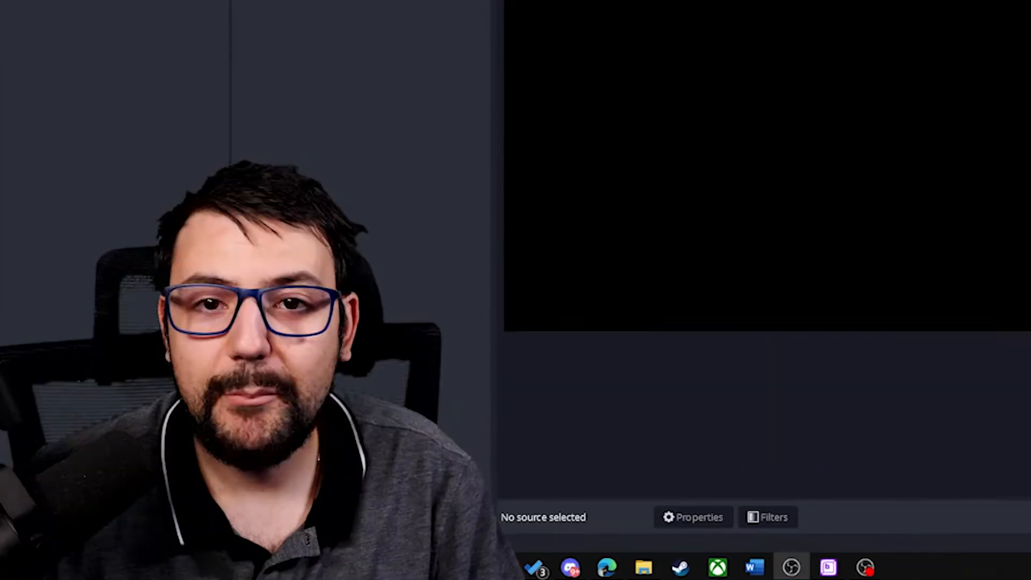
# - Add a Move Source filter named TTS Character Move In to the TTS Character Scene, with a custom duration of 1000 ms
pyautogui.click(80, 54)
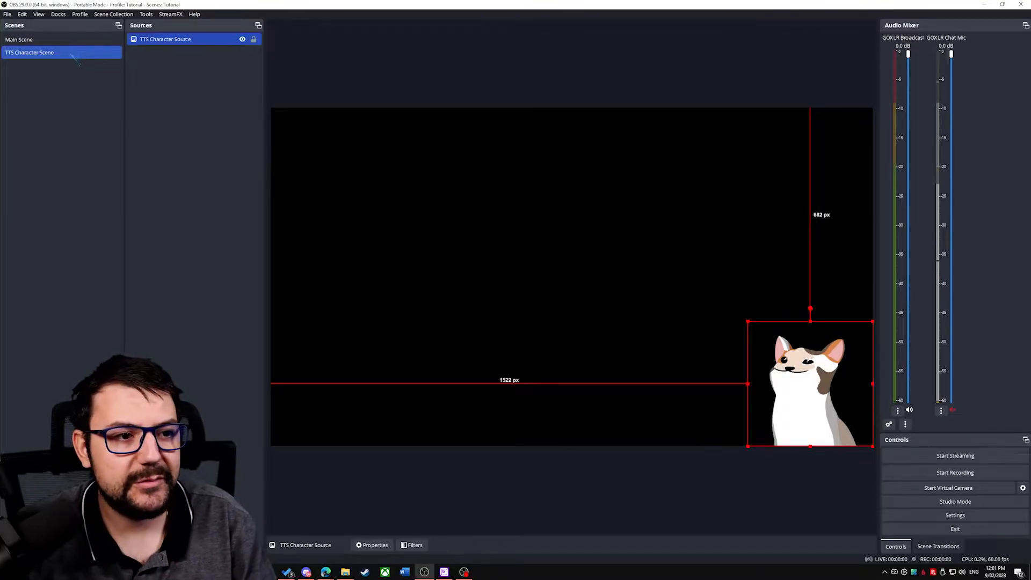
pyautogui.rightClick(54, 52)
pyautogui.click(83, 196)
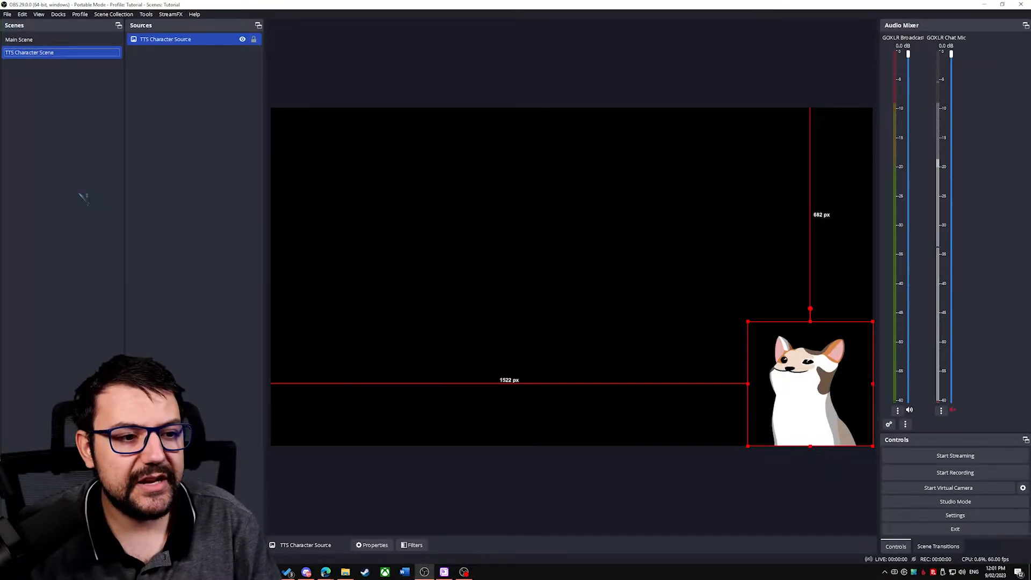
pyautogui.rightClick(369, 221)
pyautogui.moveTo(384, 222)
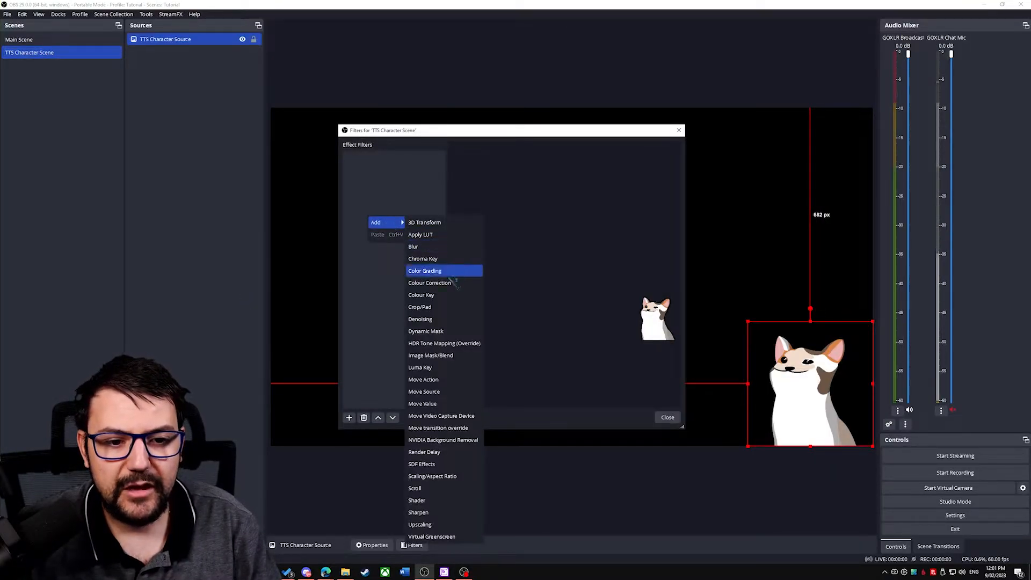
pyautogui.click(436, 397)
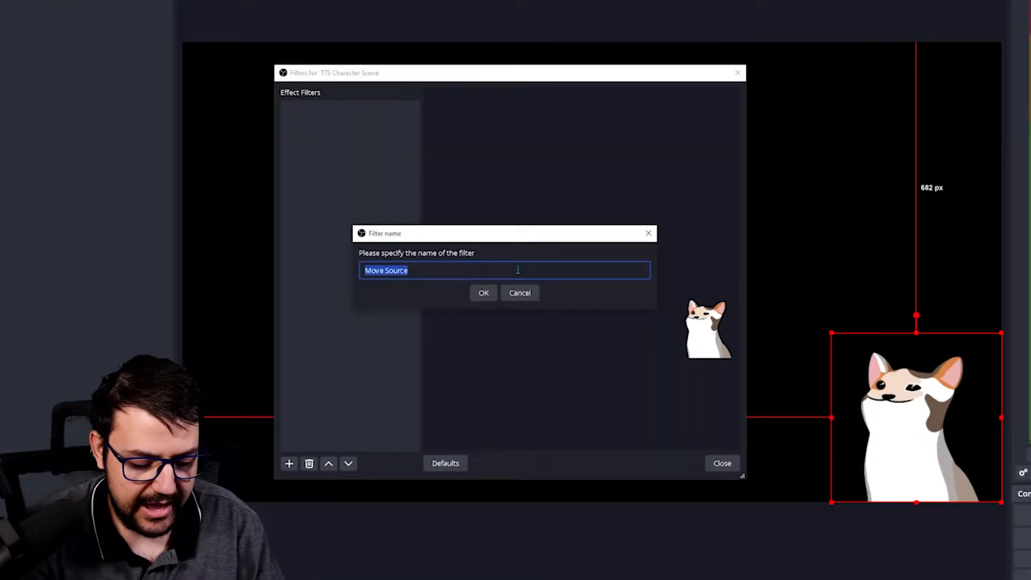
pyautogui.write('TTS Character Move In')
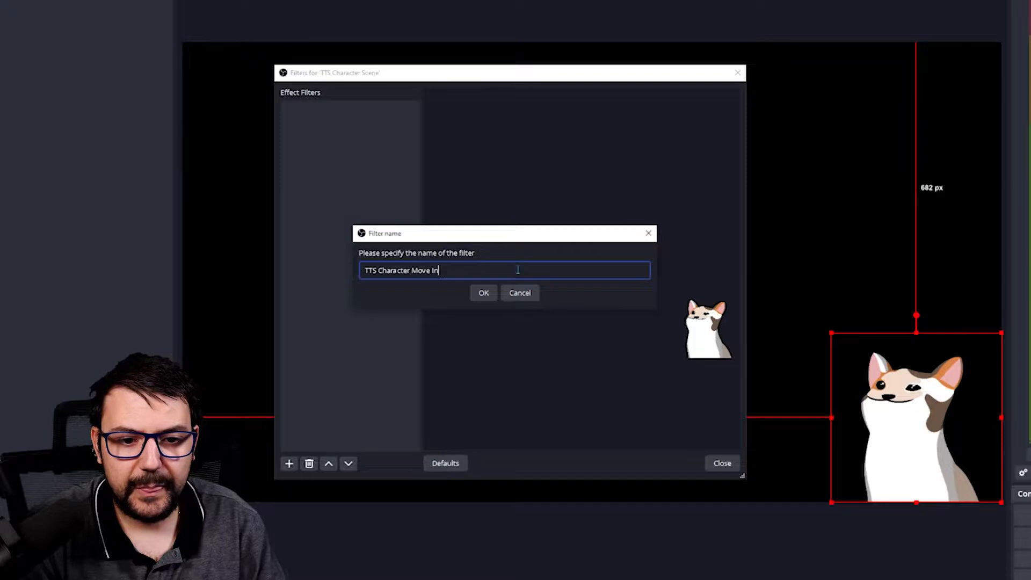
pyautogui.press('Return')
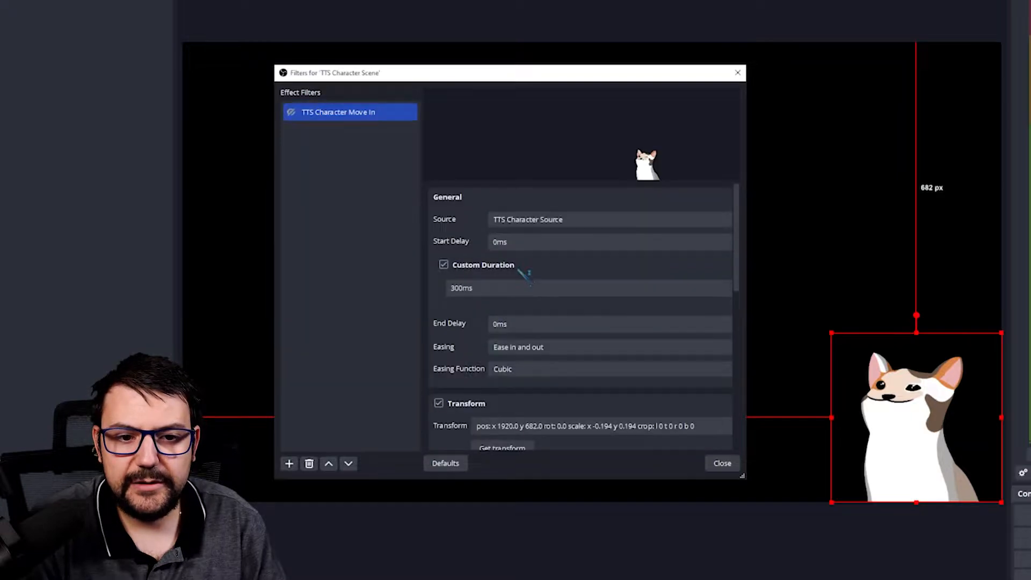
pyautogui.click(454, 289)
pyautogui.write('10')
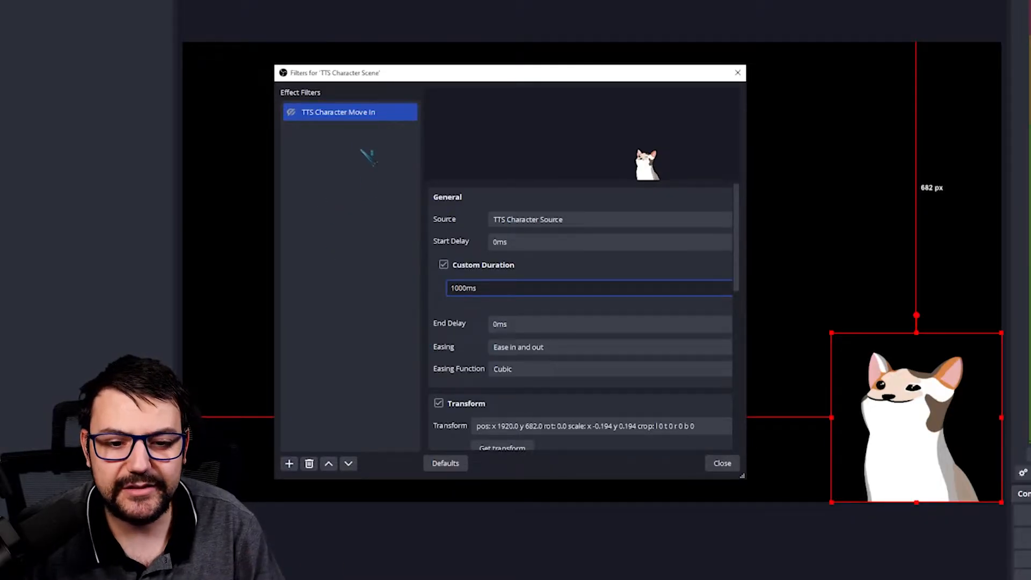
# - Duplicate the TTS Character Move In filter as TTS Character Move Out
pyautogui.rightClick(346, 117)
pyautogui.click(386, 151)
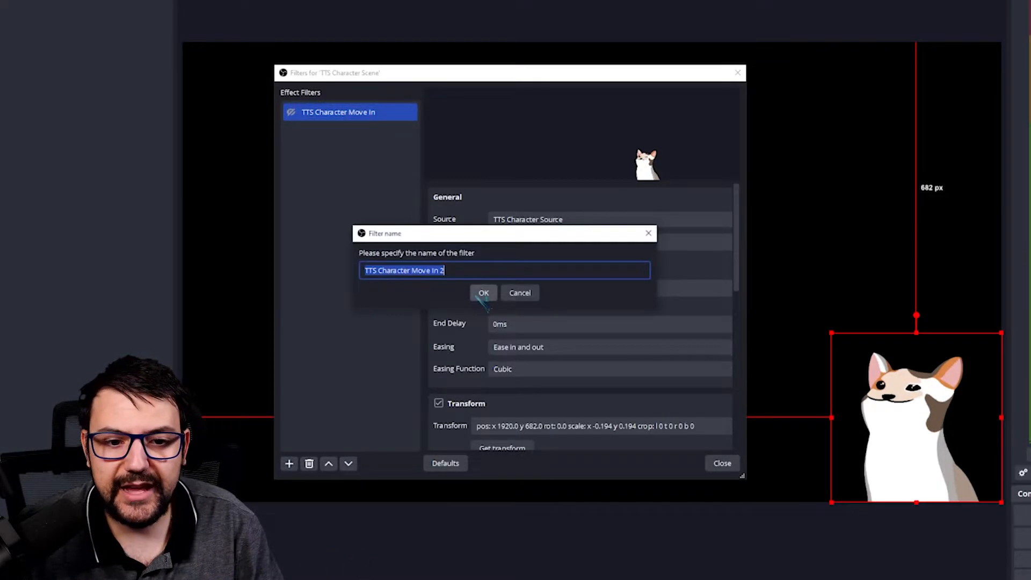
pyautogui.click(433, 271)
pyautogui.write('Out')
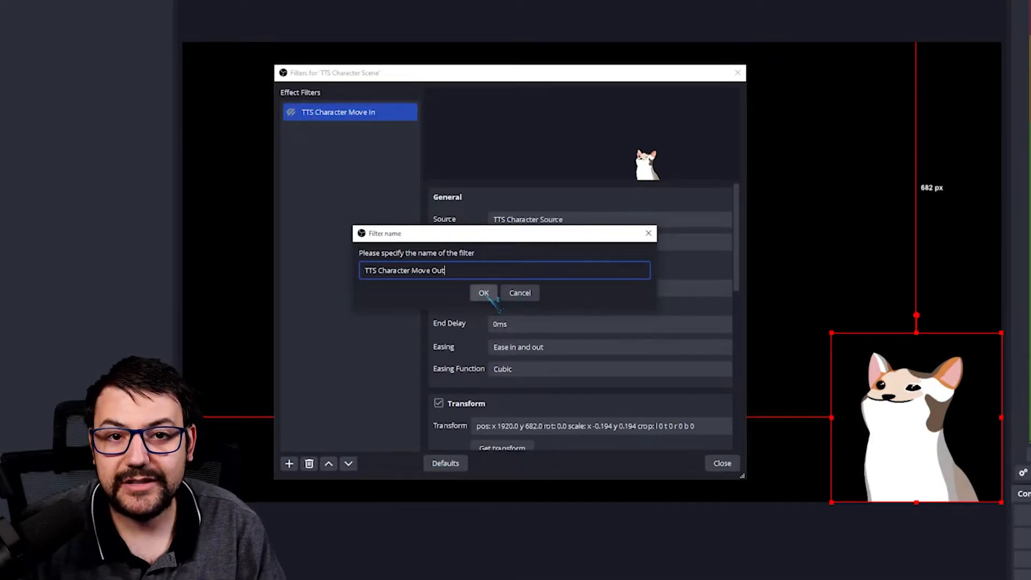
pyautogui.click(485, 294)
# - Move the cat just past the canvas's right edge, about 1927 px from the left, and capture that transform in the Move Out filter
pyautogui.moveTo(40, 28); pyautogui.dragTo(106, 14)
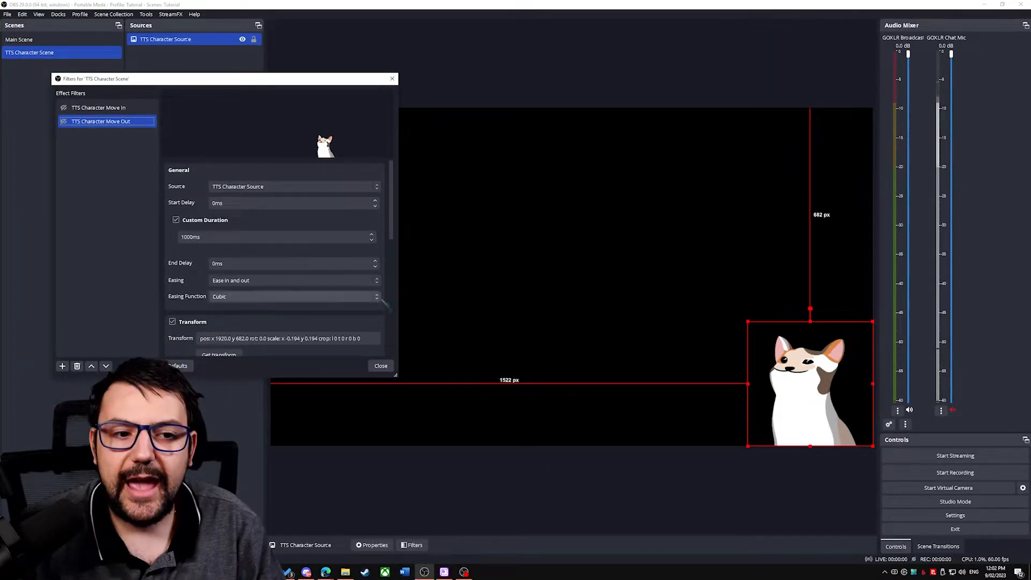
pyautogui.moveTo(790, 412); pyautogui.dragTo(926, 416)
pyautogui.scroll(-5, 189, 309)
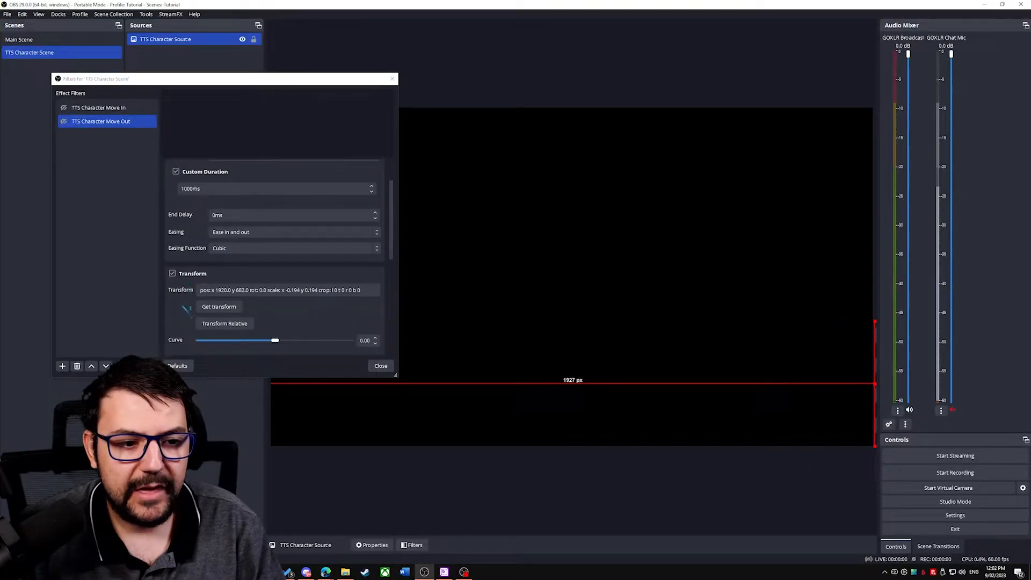
pyautogui.scroll(1, 185, 239)
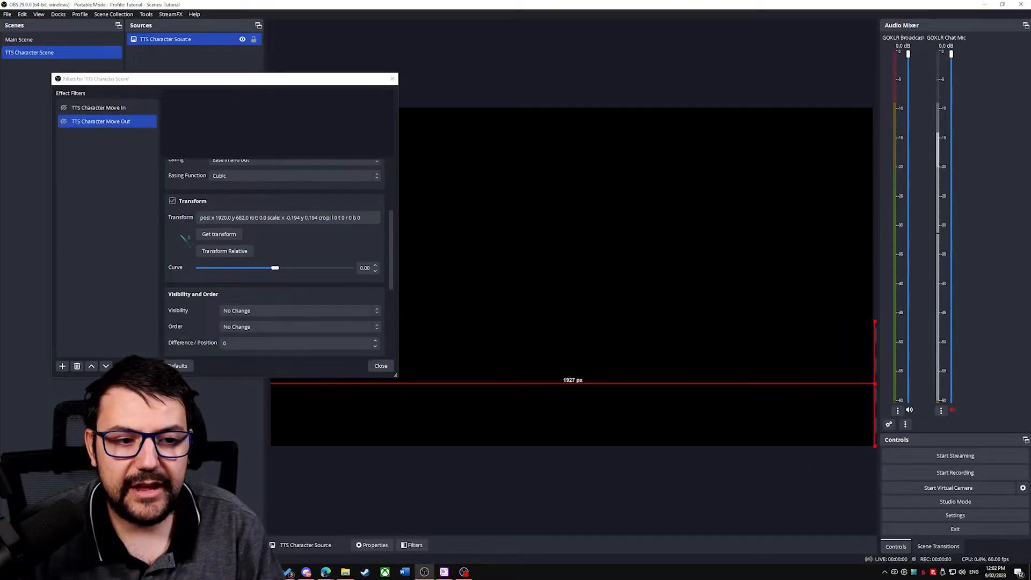
pyautogui.click(220, 235)
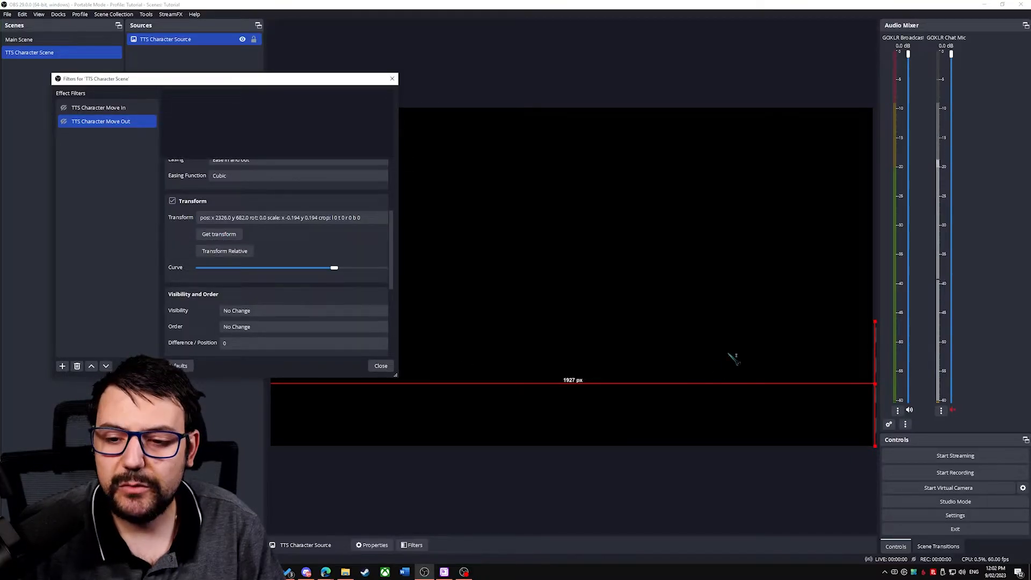
# - Test the TTS Character Move In and Move Out filters in turn, ending with the cat on the canvas, and close the filters window
pyautogui.keyDown('shift'); pyautogui.click(65, 108); pyautogui.keyUp('shift')
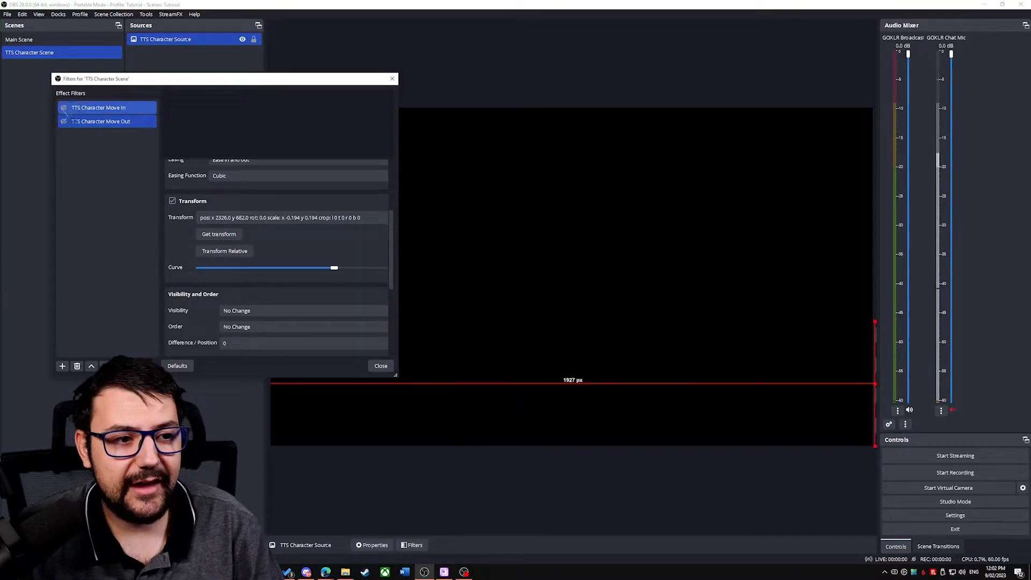
pyautogui.click(63, 108)
pyautogui.click(64, 122)
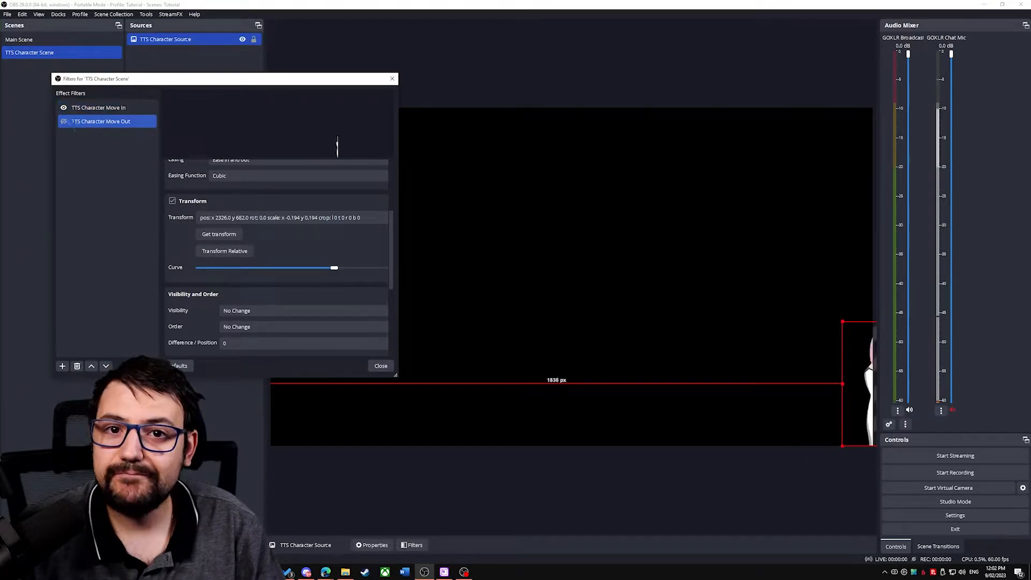
pyautogui.keyDown('shift'); pyautogui.click(65, 108); pyautogui.keyUp('shift')
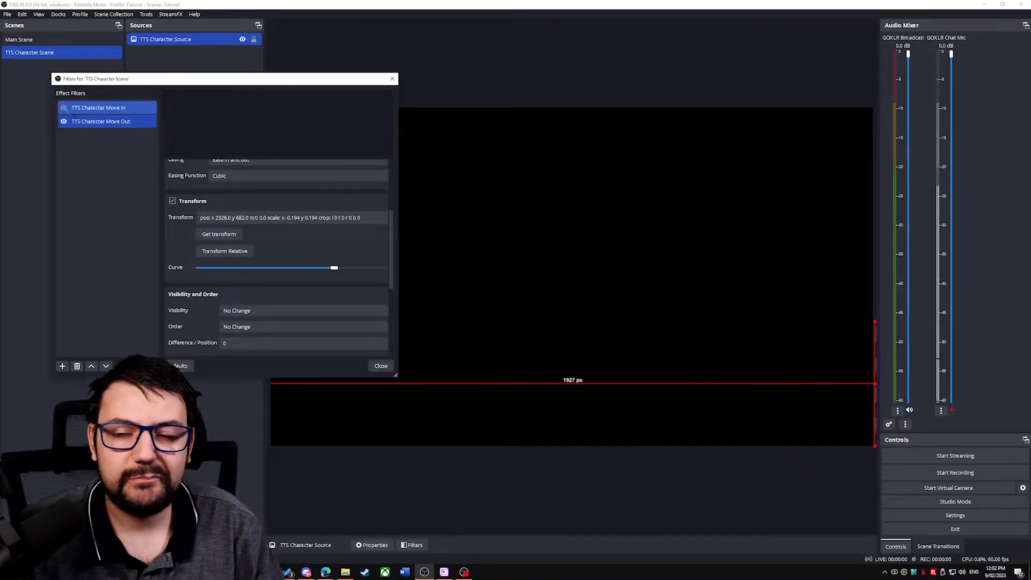
pyautogui.click(81, 121)
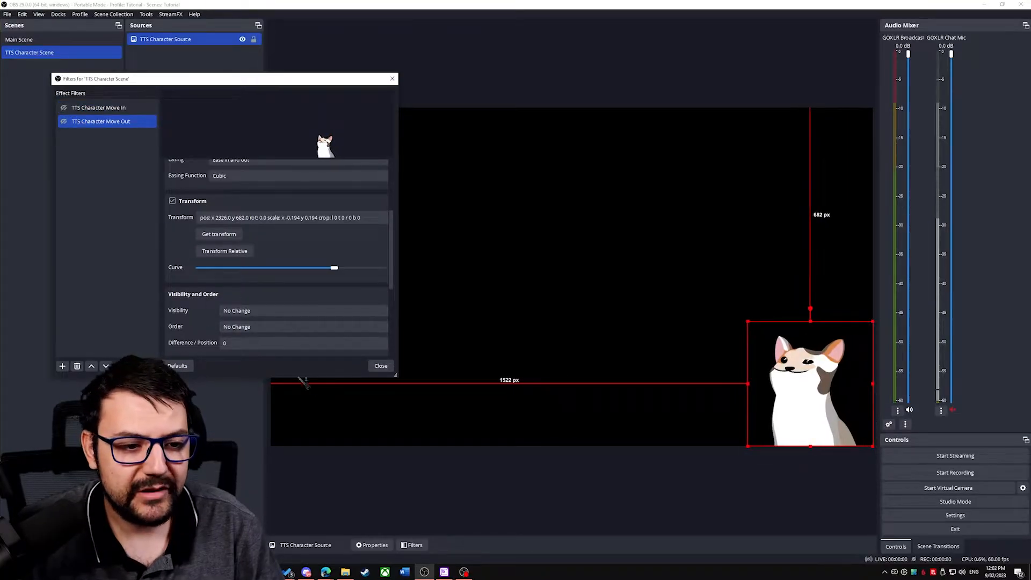
pyautogui.click(383, 368)
pyautogui.click(322, 248)
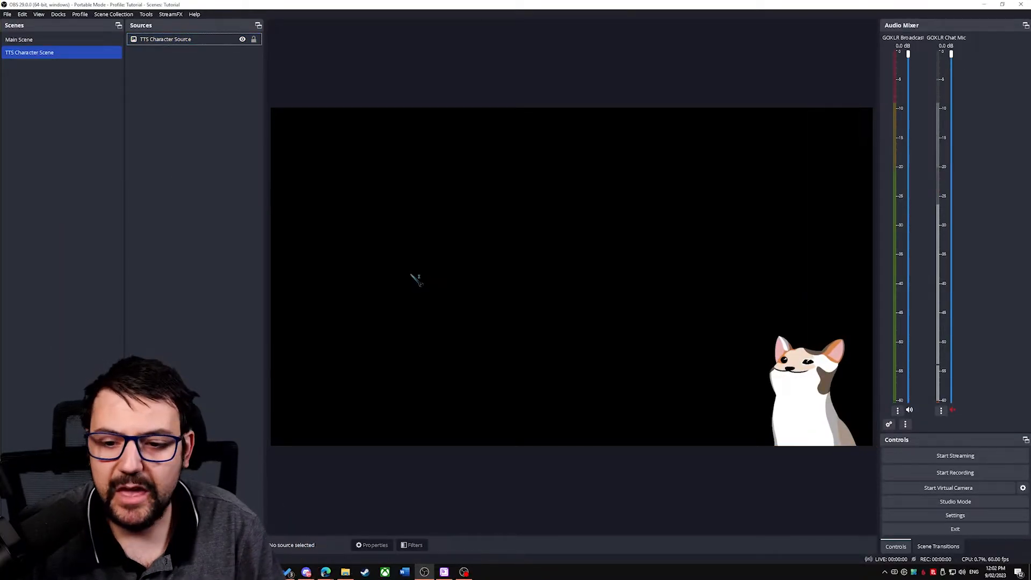
# - Add an Audio Output Capture source named VB Audio Cable with CABLE Input (VB-Audio Virtual Cable) as its device
pyautogui.rightClick(167, 121)
pyautogui.moveTo(199, 127)
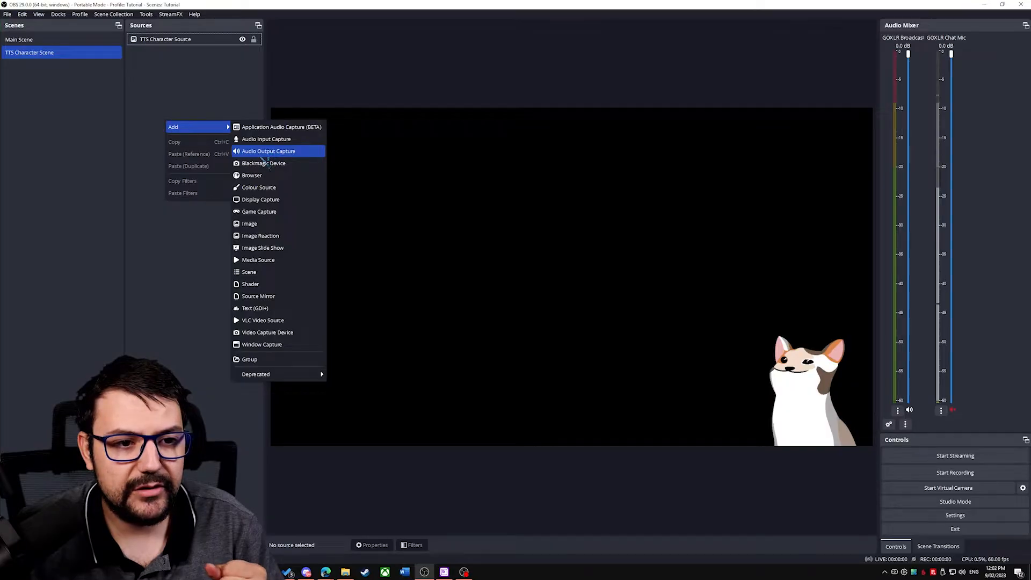
pyautogui.click(273, 153)
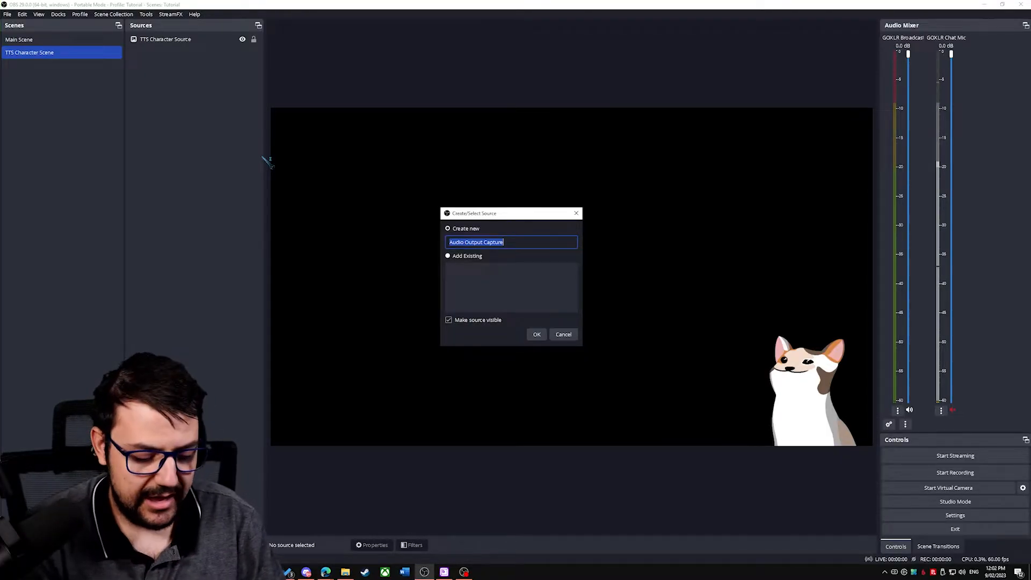
pyautogui.write('VB')
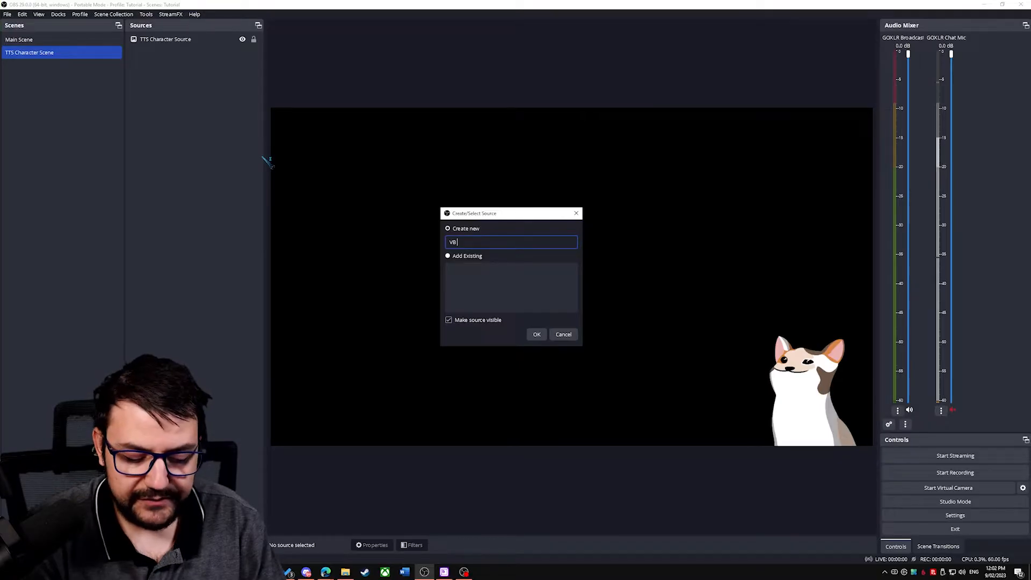
pyautogui.write(' Audio Cable')
pyautogui.press('Return')
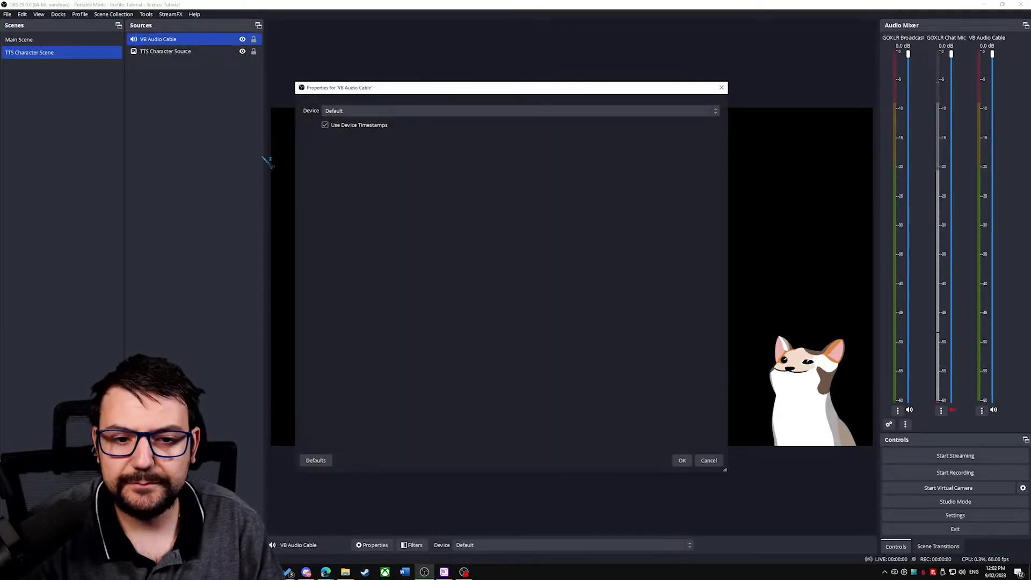
pyautogui.click(340, 112)
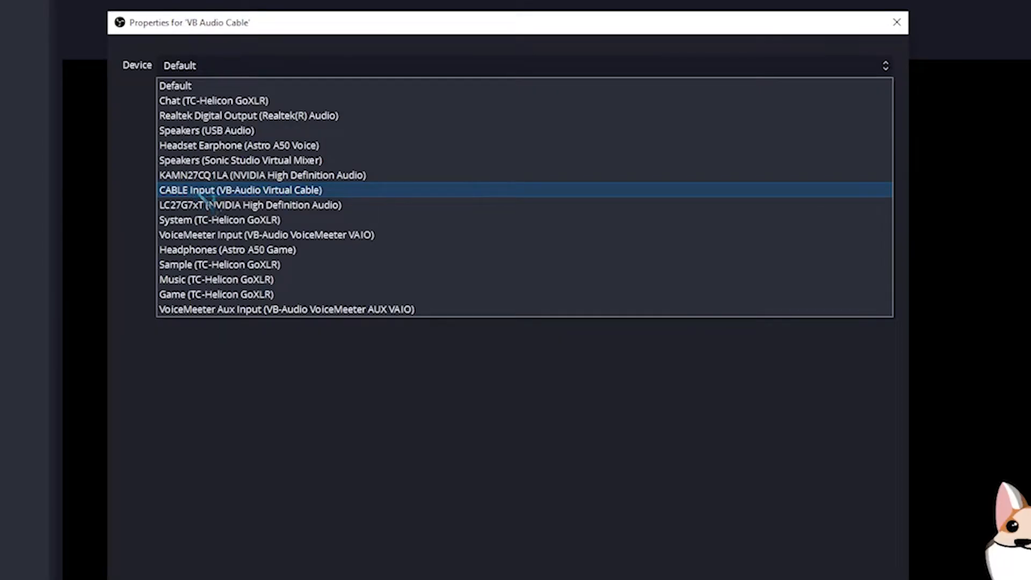
pyautogui.click(346, 178)
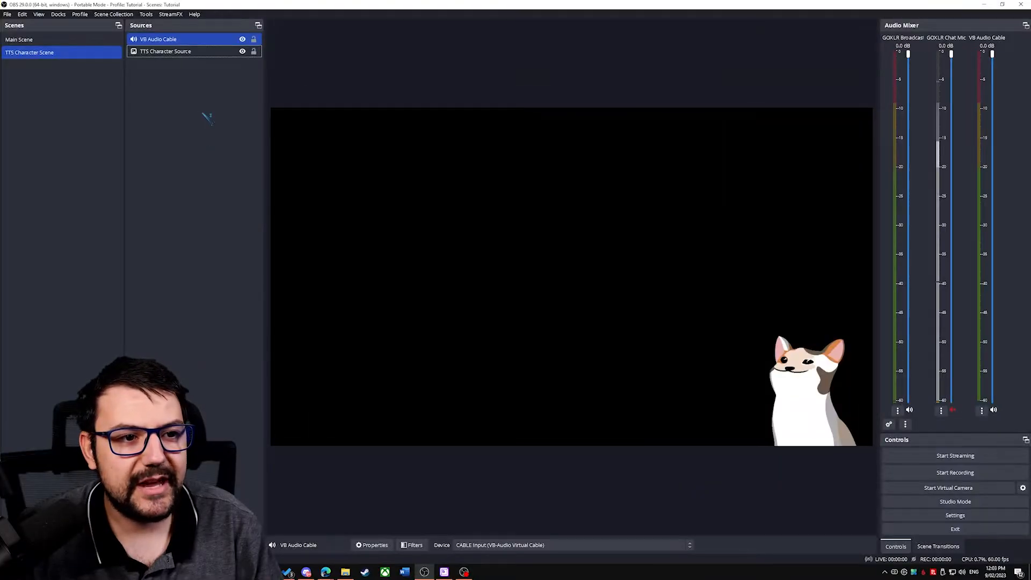
pyautogui.click(207, 118)
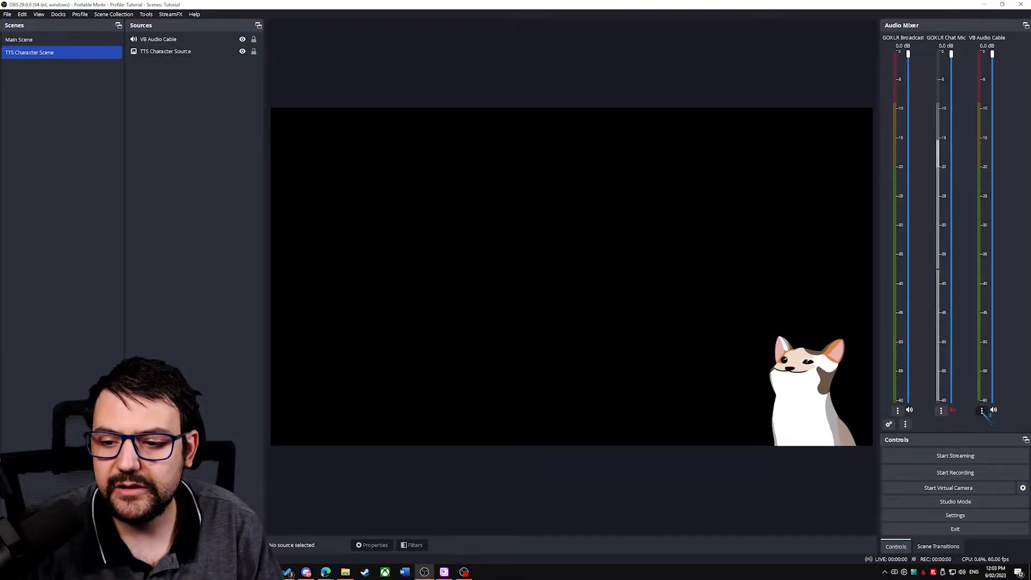
# - Set the audio monitoring of VB Audio Cable to Monitor Only (mute output) in the advanced audio properties
pyautogui.click(981, 410)
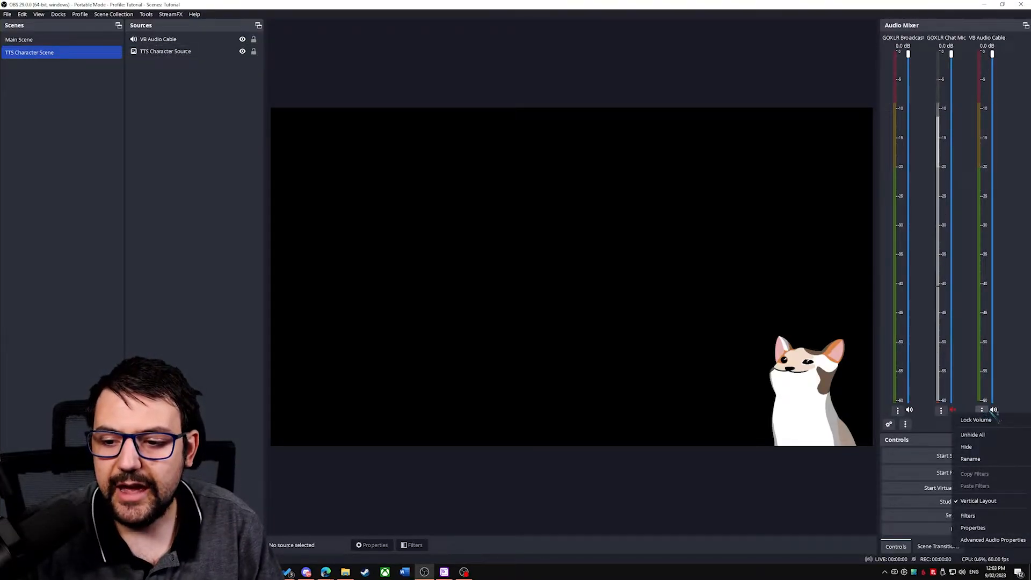
pyautogui.click(992, 539)
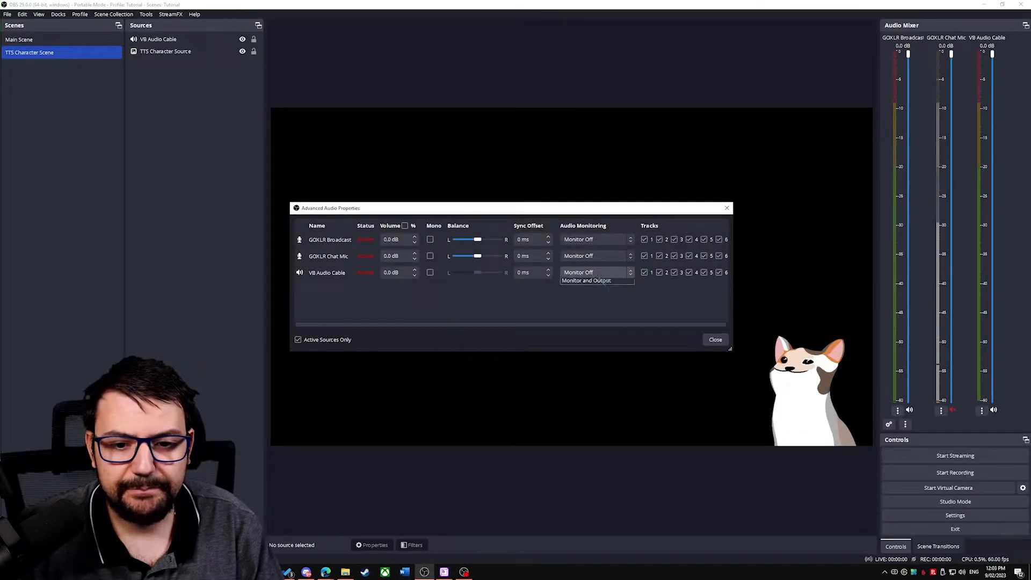
pyautogui.click(596, 272)
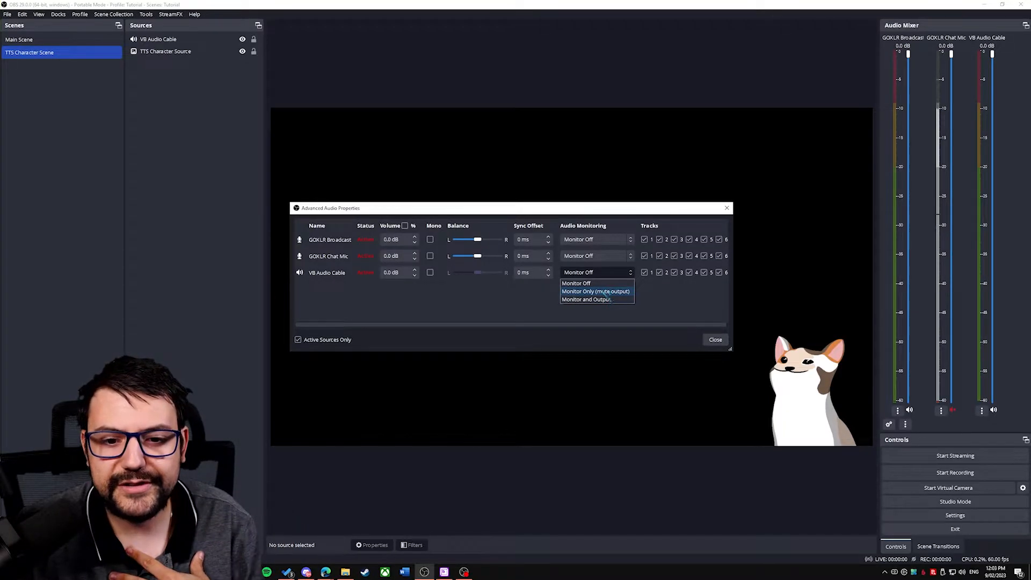
pyautogui.click(606, 291)
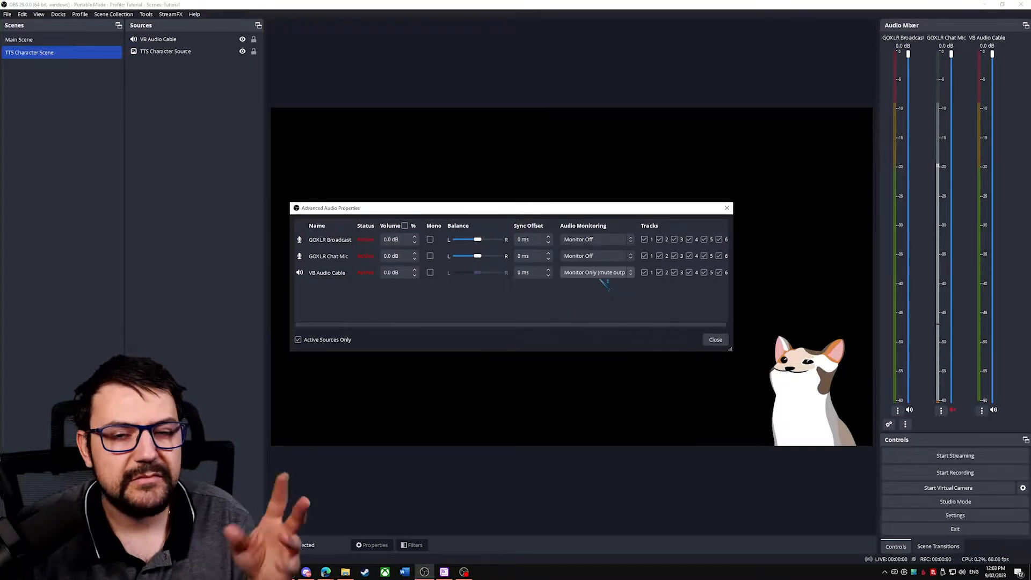
pyautogui.click(722, 340)
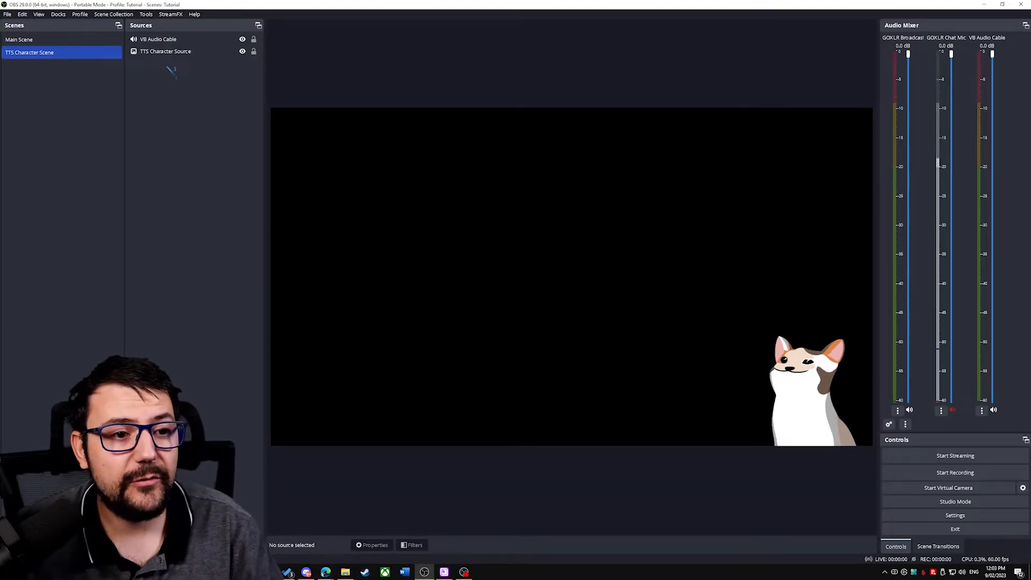
# - Set VB Audio Cable as the audio source that the TTS Character Source reacts to
pyautogui.rightClick(157, 53)
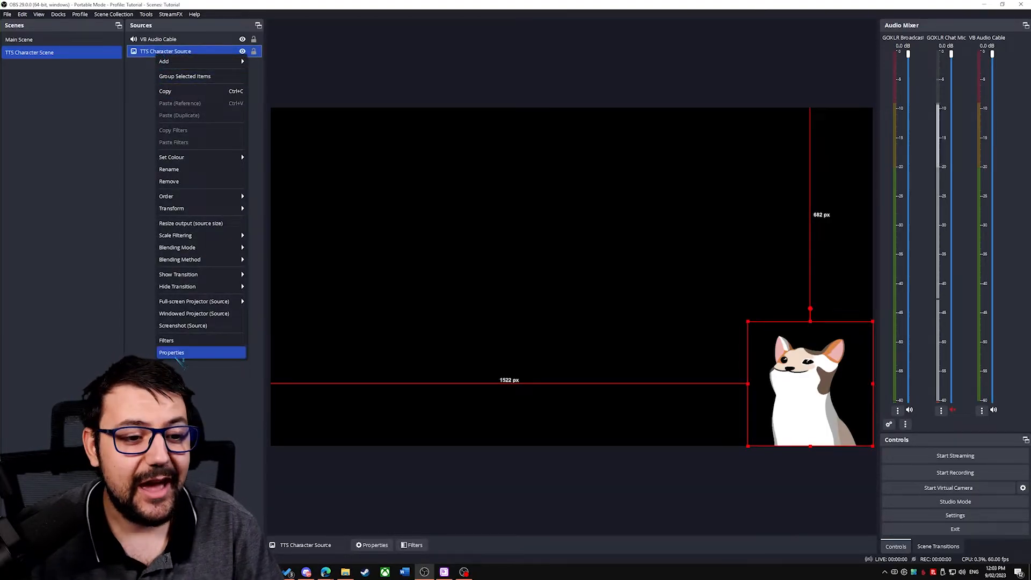
pyautogui.click(172, 353)
pyautogui.click(381, 369)
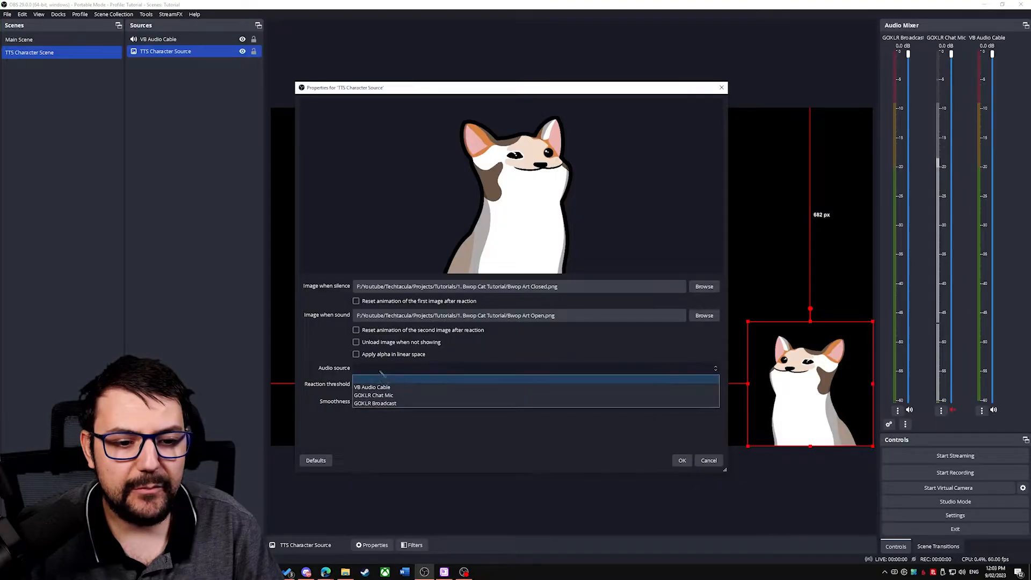
pyautogui.click(381, 387)
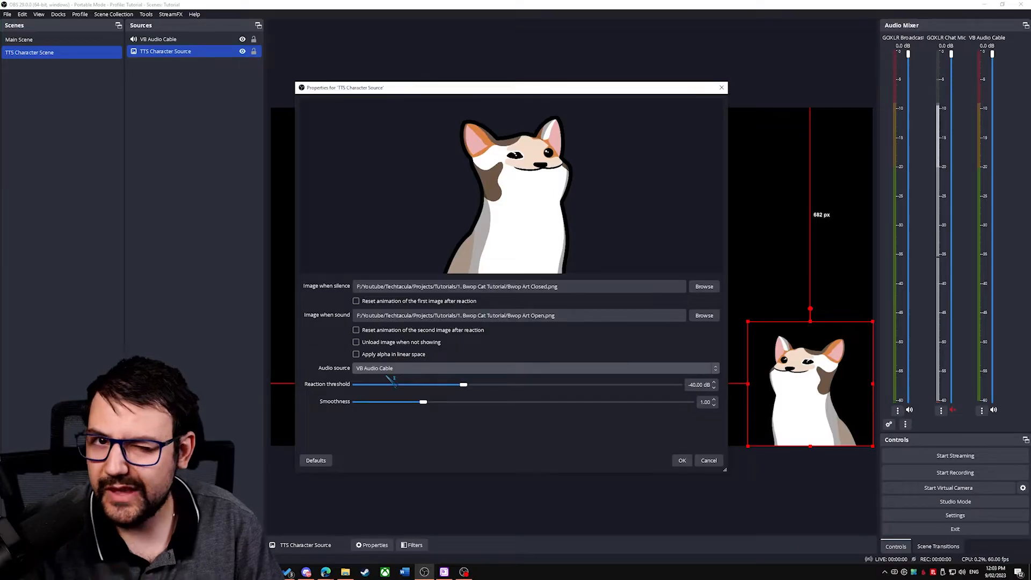
pyautogui.click(682, 461)
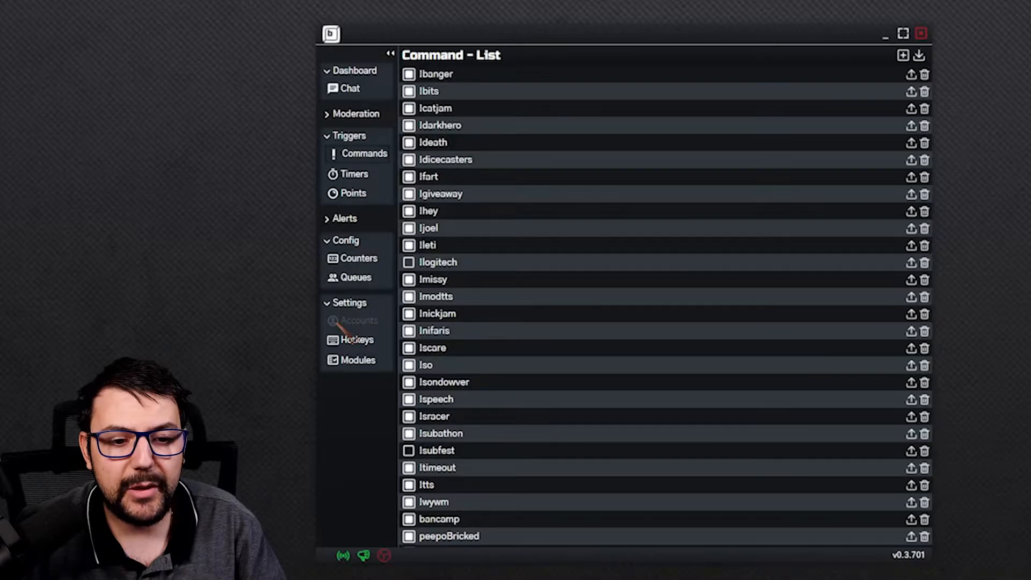
# - Switch to the chat bot's account settings and connect a new OBS connection named OBS Portable 3 at localhost:4000
pyautogui.click(337, 322)
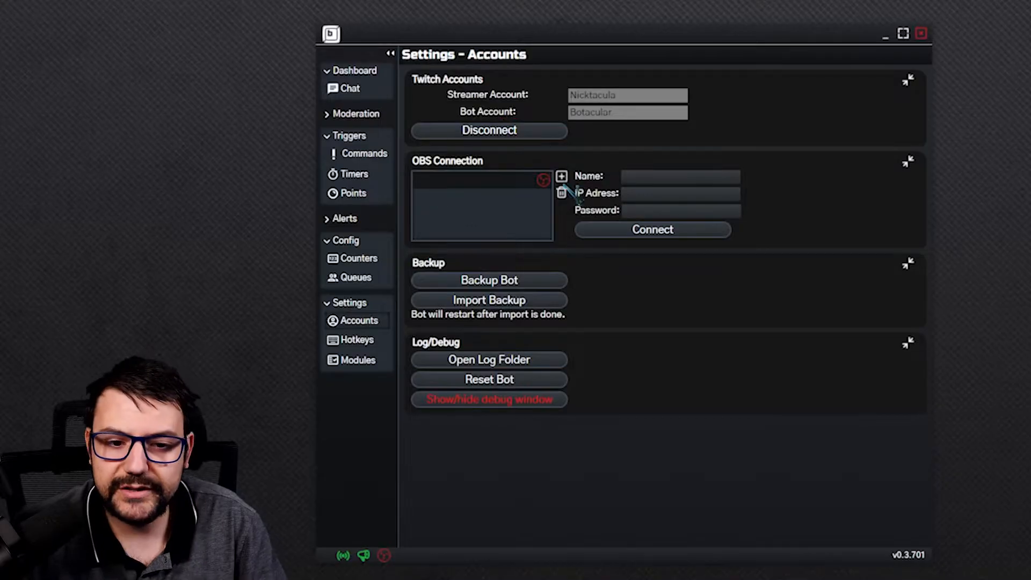
pyautogui.click(511, 188)
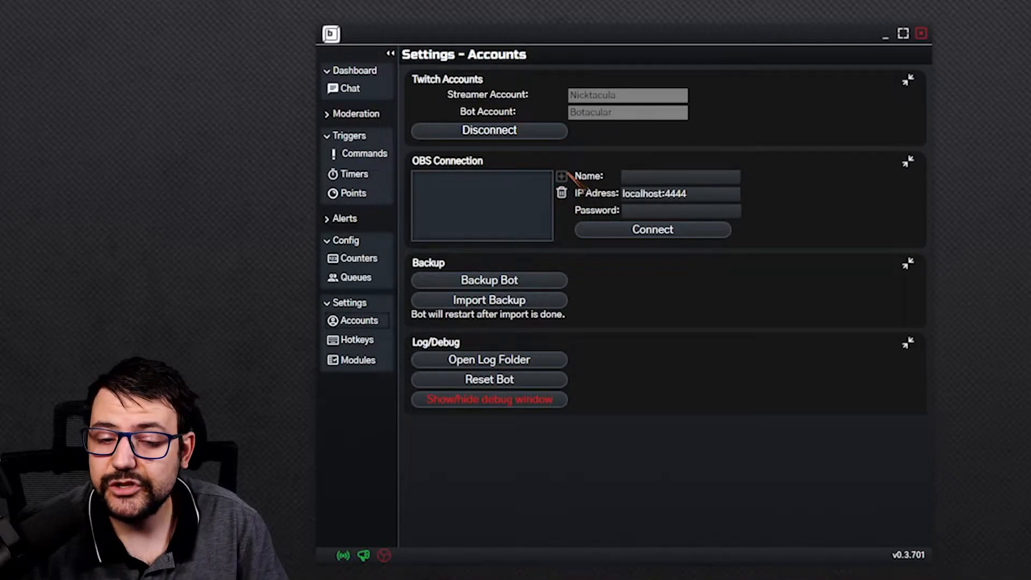
pyautogui.click(666, 181)
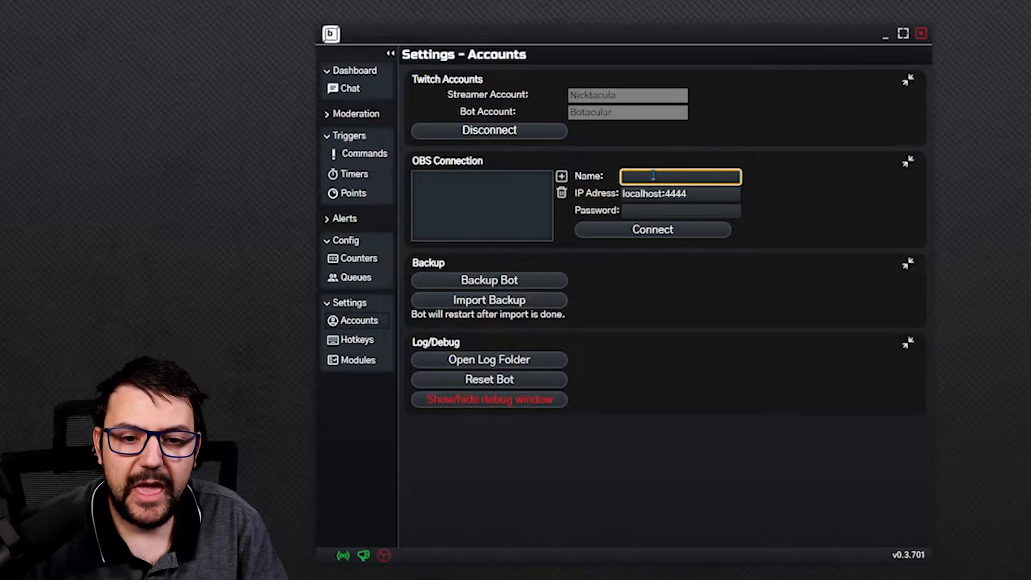
pyautogui.write('OBS Portable 3')
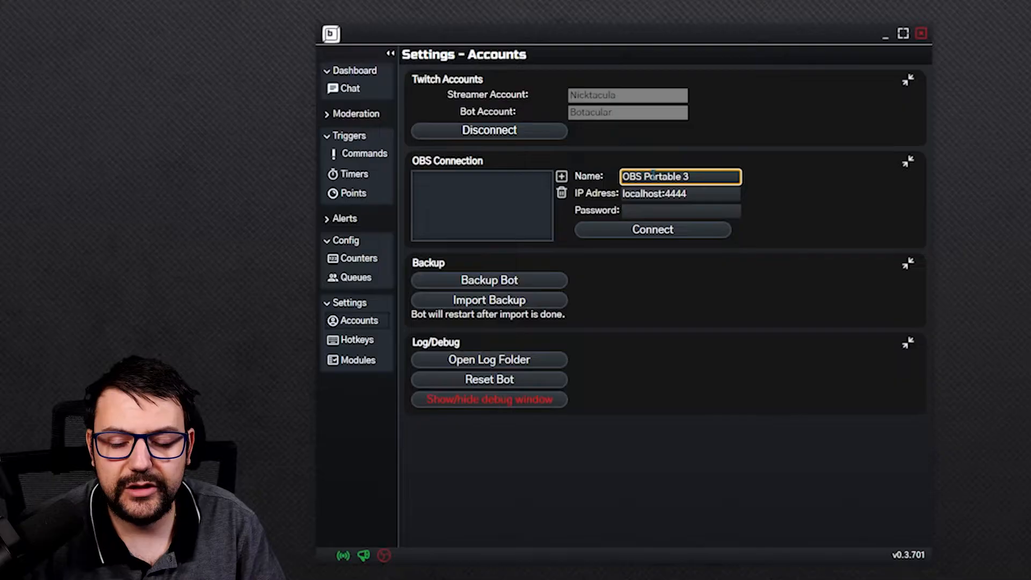
pyautogui.moveTo(666, 194); pyautogui.dragTo(706, 200)
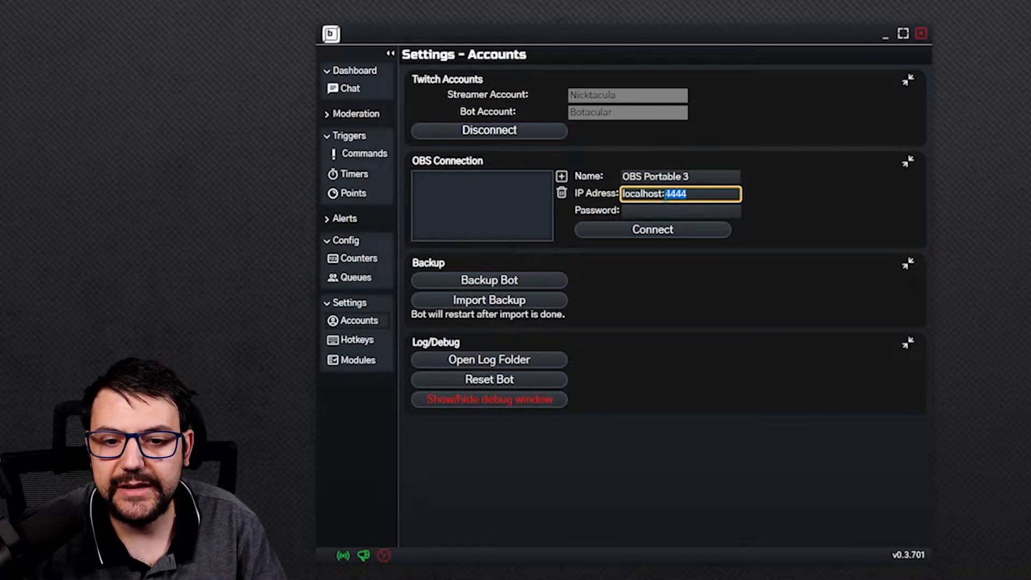
pyautogui.moveTo(666, 196); pyautogui.dragTo(701, 200)
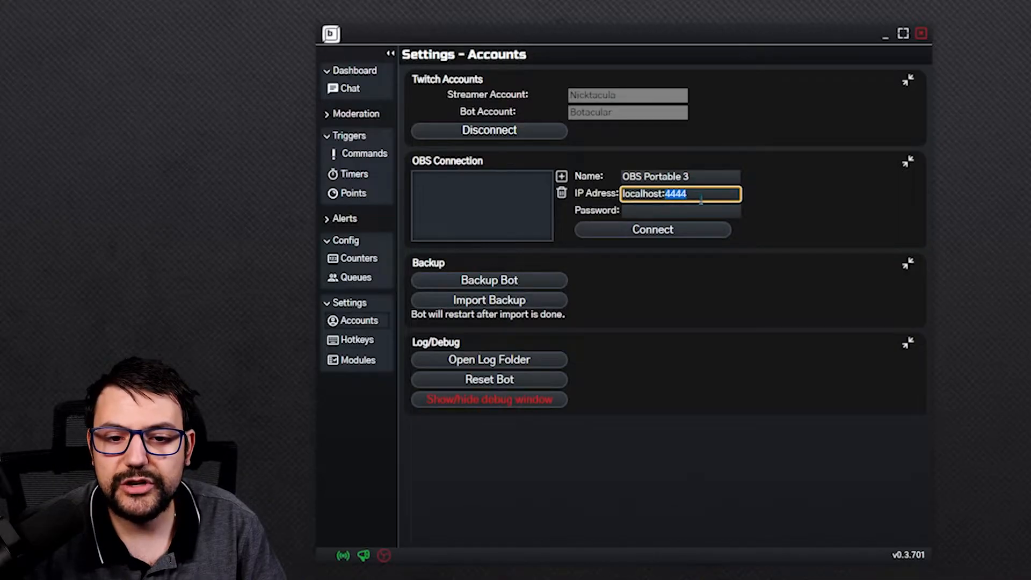
pyautogui.write('4')
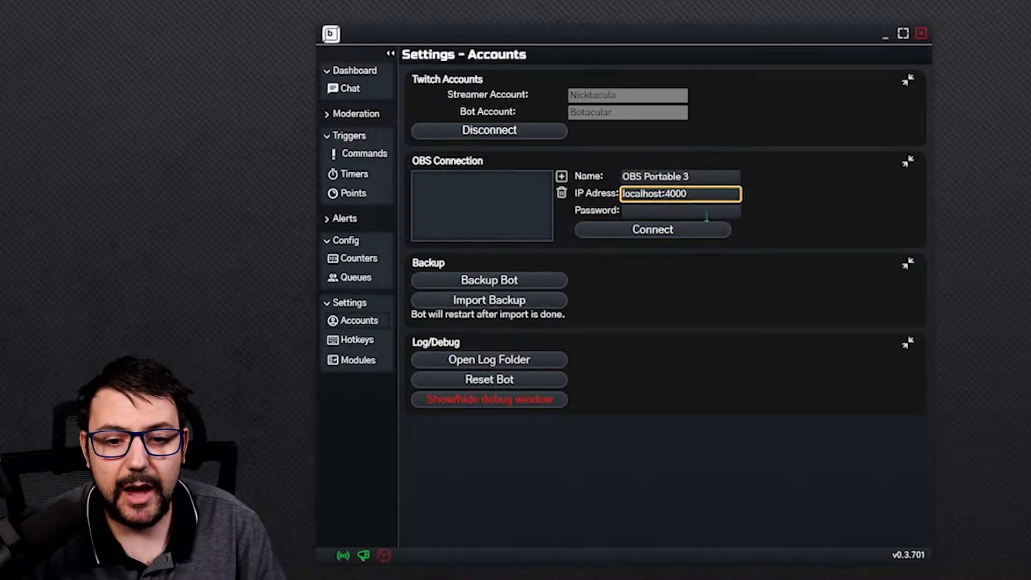
pyautogui.click(712, 234)
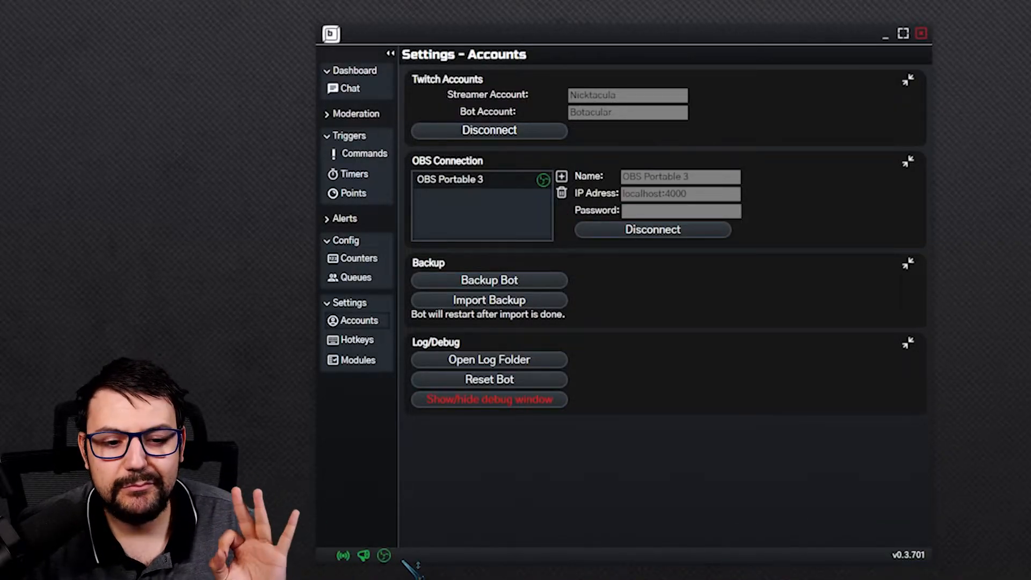
# - Set the bot's text-to-speech audio device to CABLE Input (VB-Audio Virtual Cable) and save the setting
pyautogui.click(359, 360)
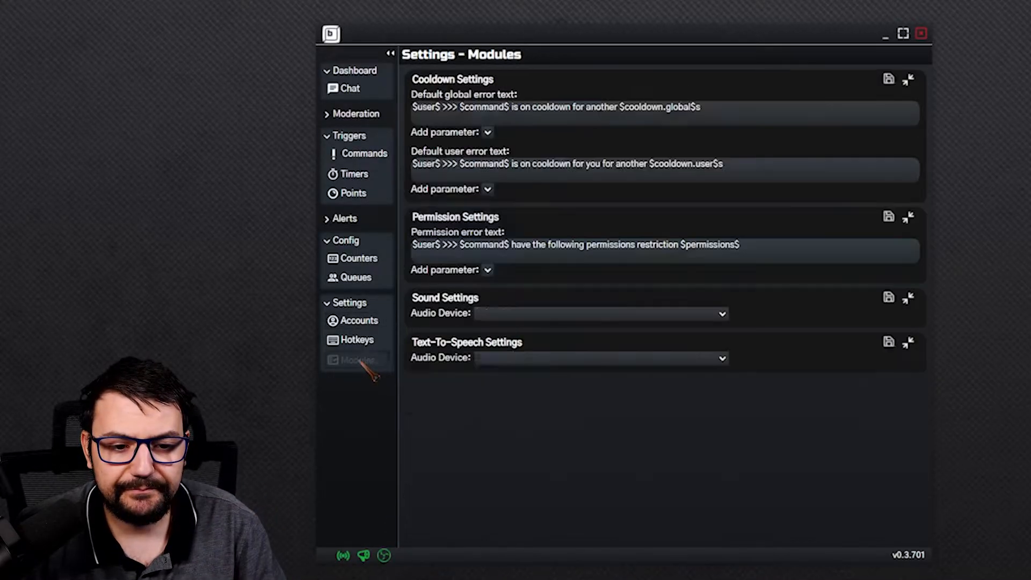
pyautogui.click(517, 357)
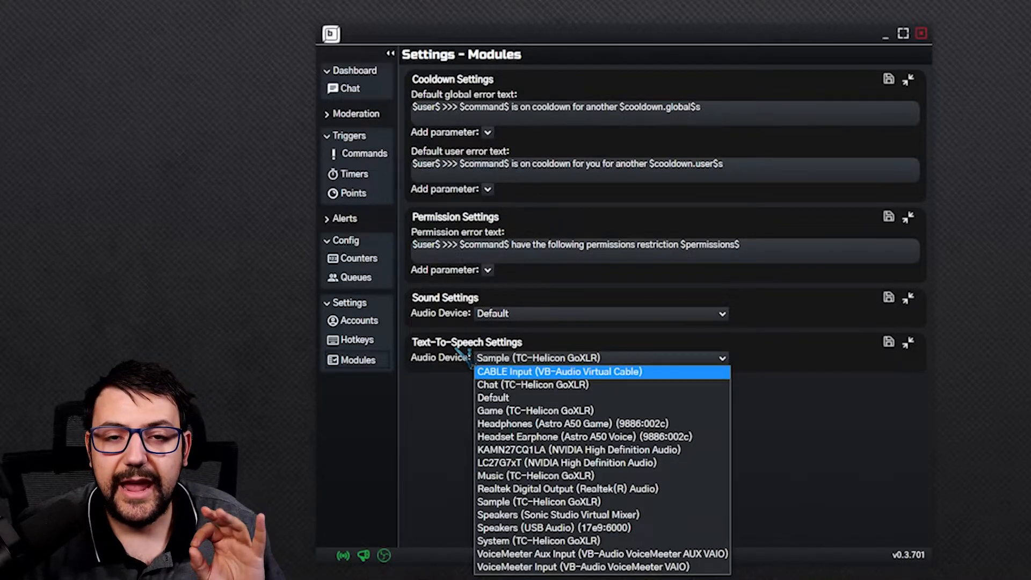
pyautogui.click(535, 372)
pyautogui.click(889, 343)
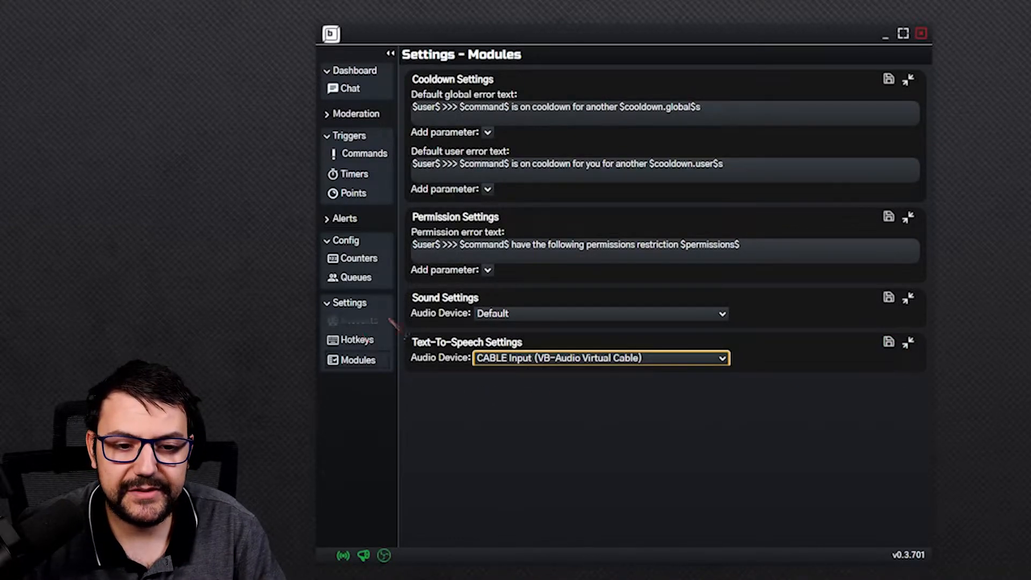
# - Create a new channel point redemption and set its queue to None
pyautogui.click(369, 192)
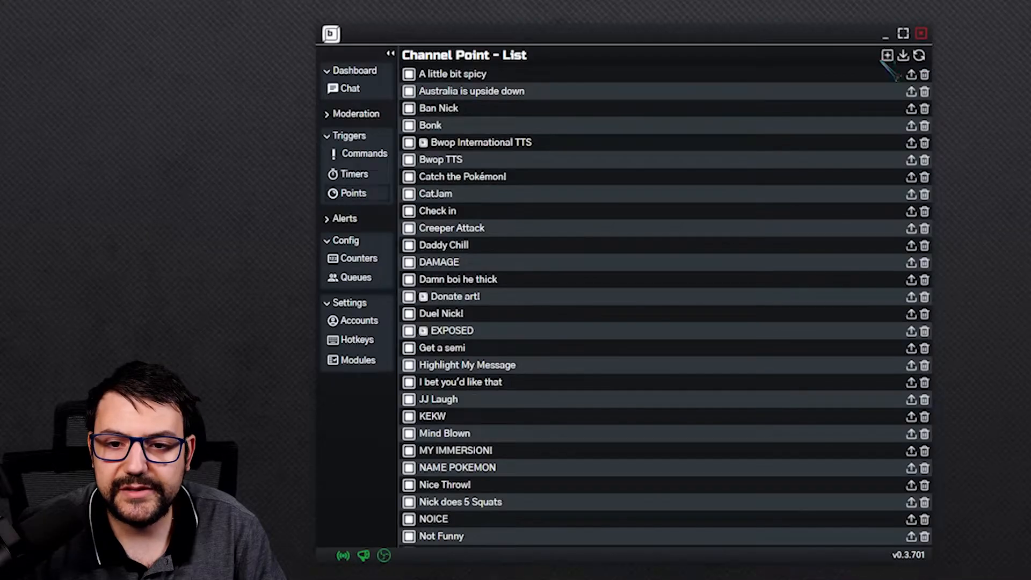
pyautogui.click(885, 54)
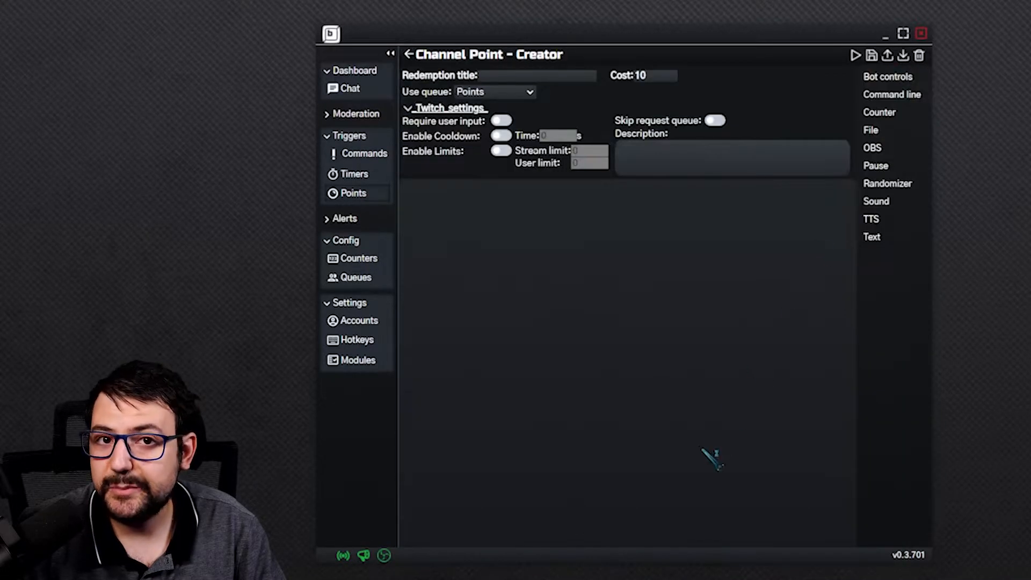
pyautogui.click(529, 92)
pyautogui.click(470, 144)
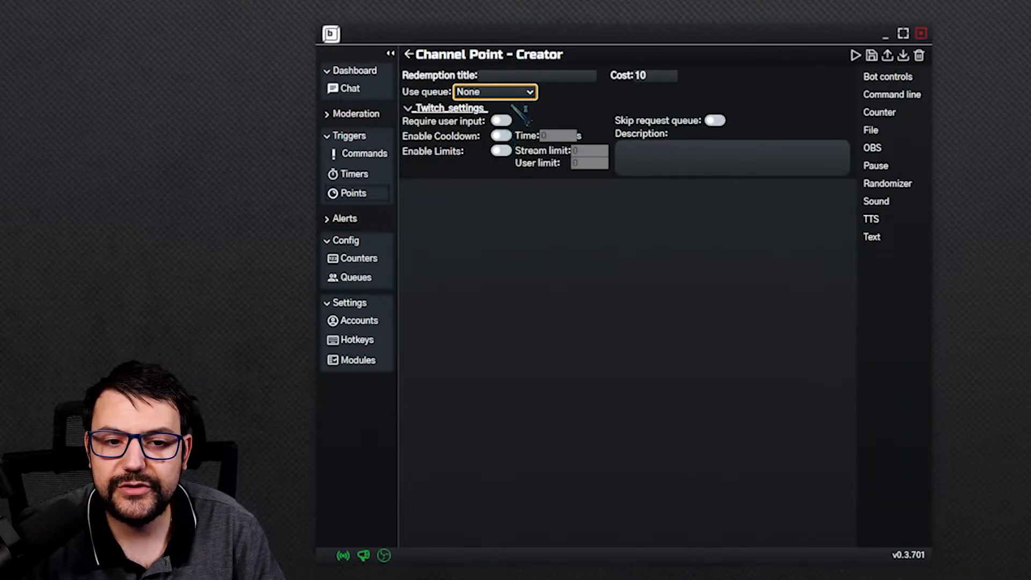
# - Make the redemption require user input and enable its cooldown with a time of 300 seconds
pyautogui.click(530, 79)
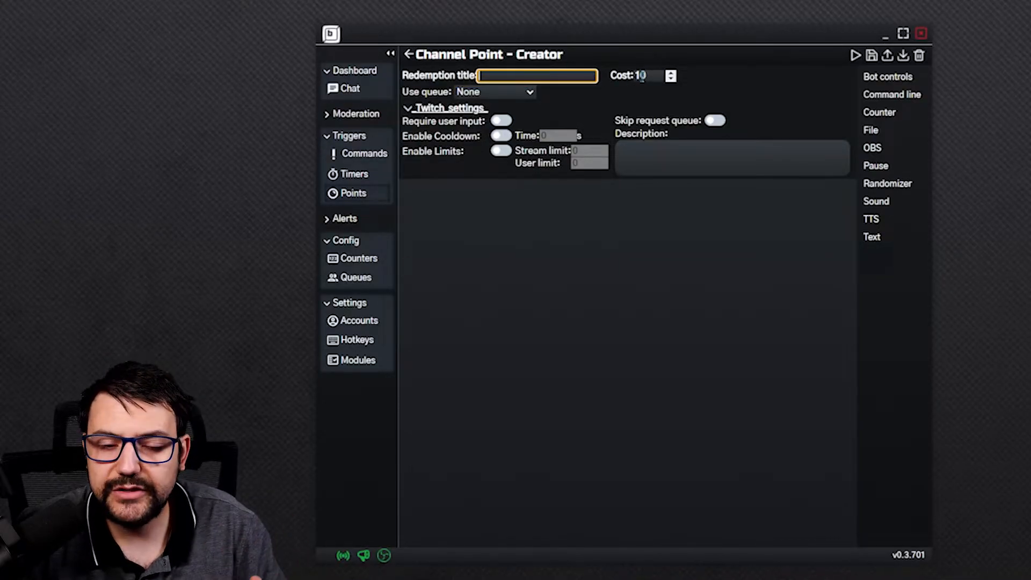
pyautogui.click(501, 121)
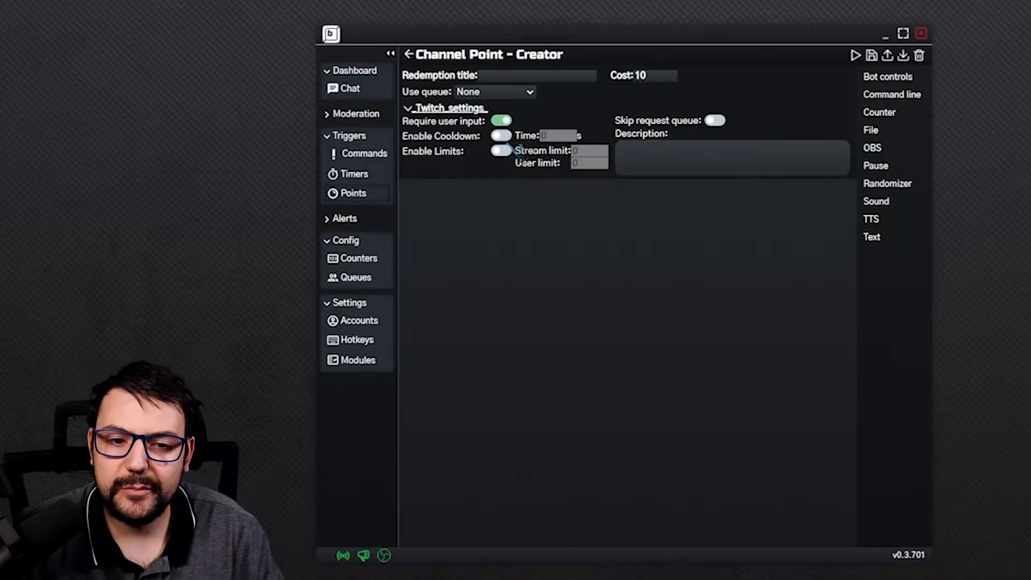
pyautogui.click(502, 135)
pyautogui.click(553, 136)
pyautogui.write('300')
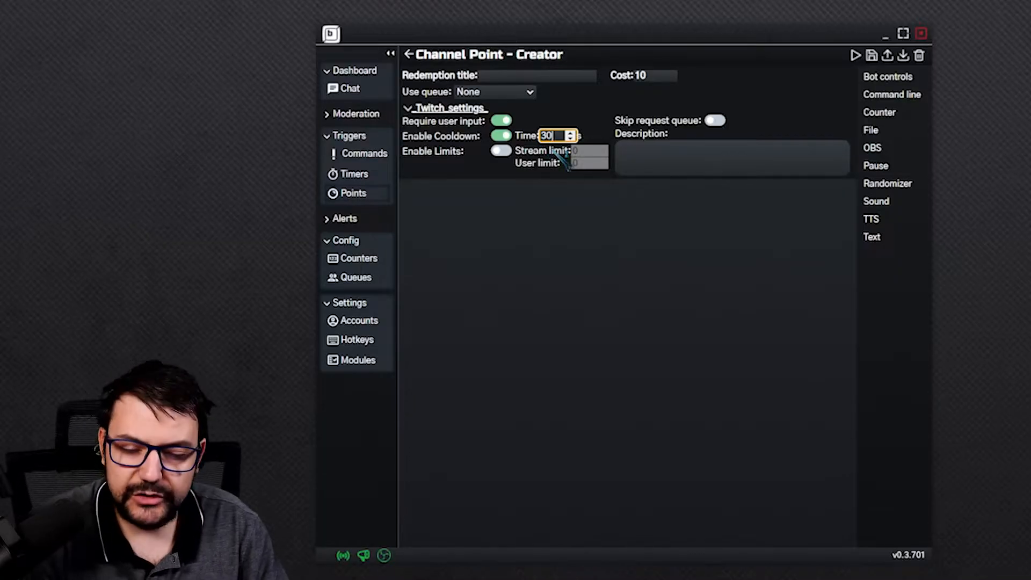
pyautogui.click(618, 223)
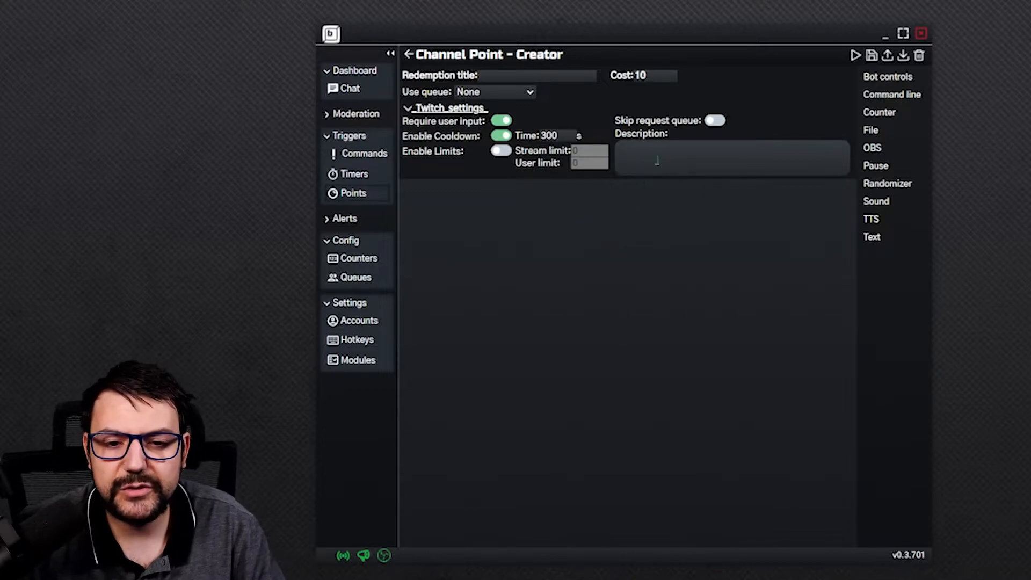
# - Add an OBS filter visibility action that turns on TTS Character Move In for the TTS Character Scene
pyautogui.click(875, 148)
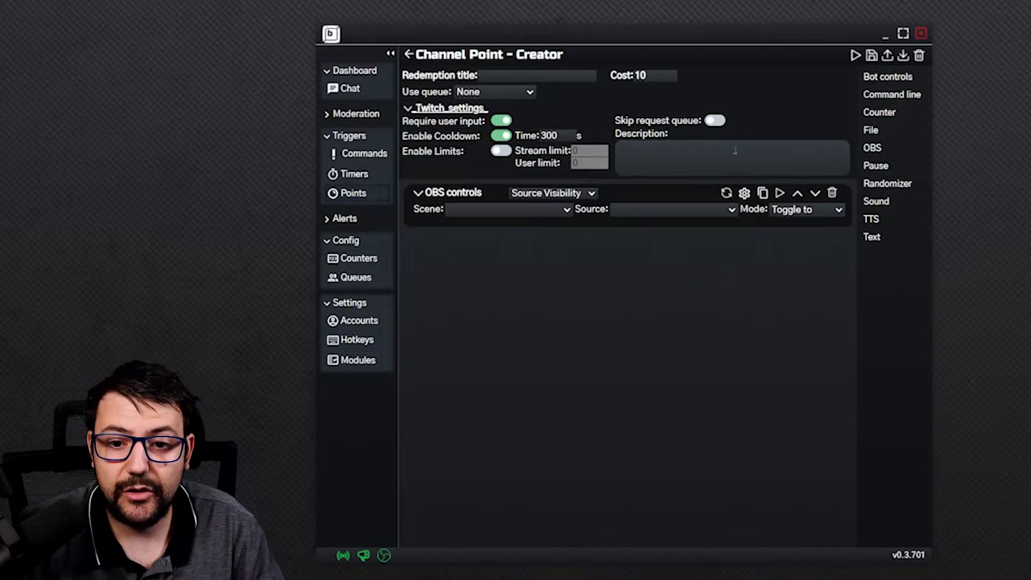
pyautogui.click(563, 194)
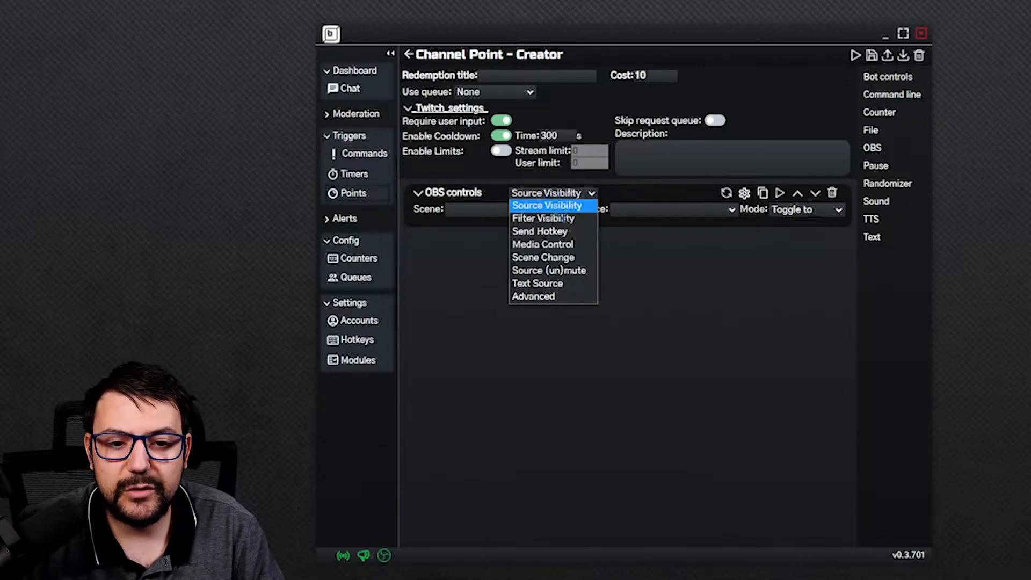
pyautogui.click(569, 218)
pyautogui.click(571, 209)
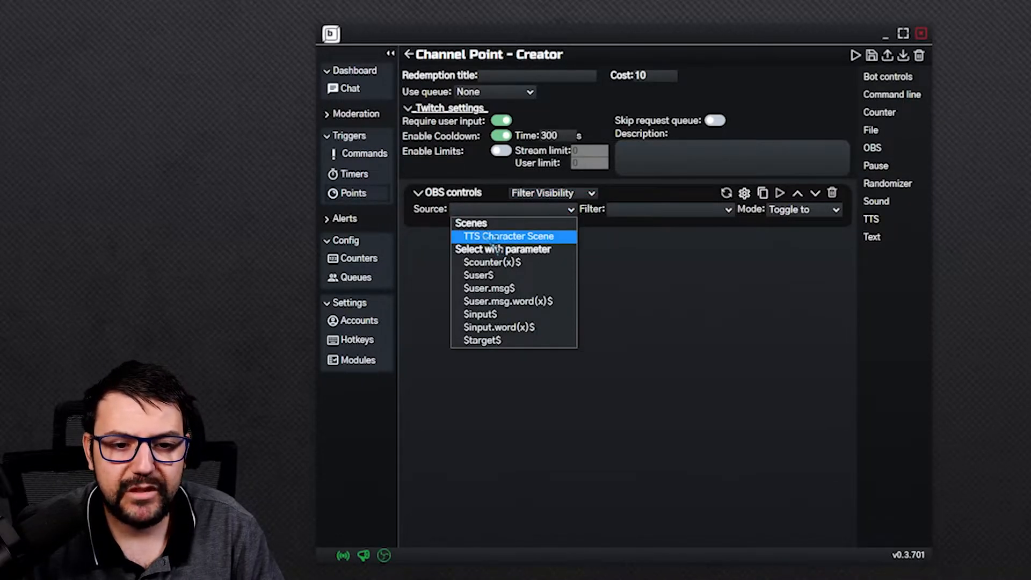
pyautogui.click(497, 238)
pyautogui.click(733, 211)
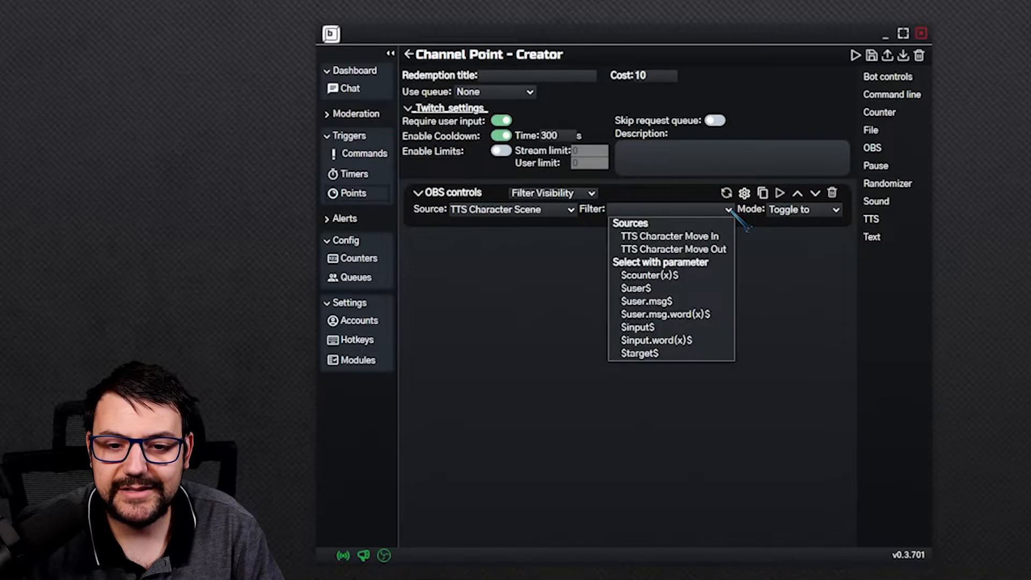
pyautogui.click(714, 237)
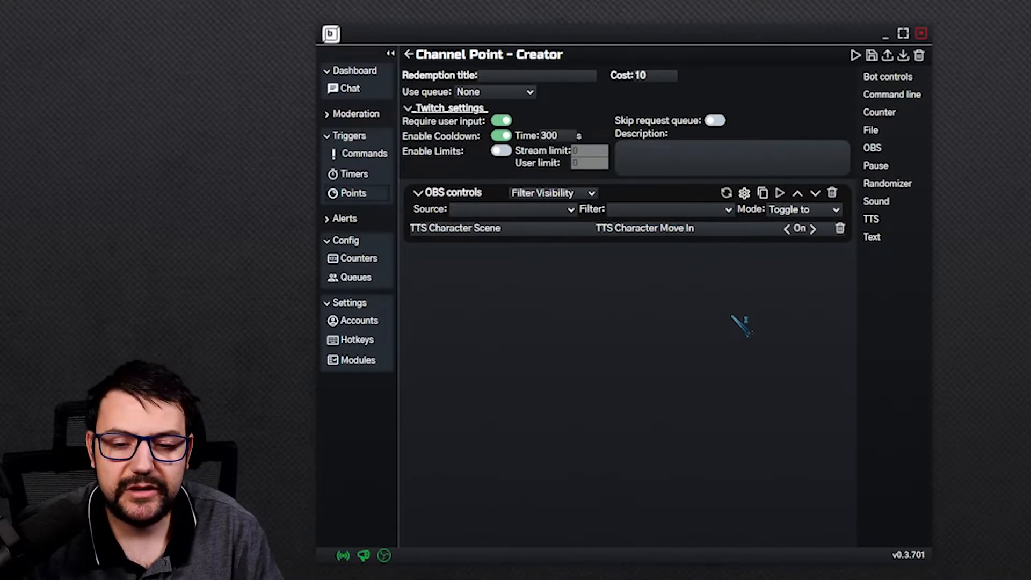
# - Add a 1-second pause followed by a text-to-speech action that converts the user message
pyautogui.click(876, 166)
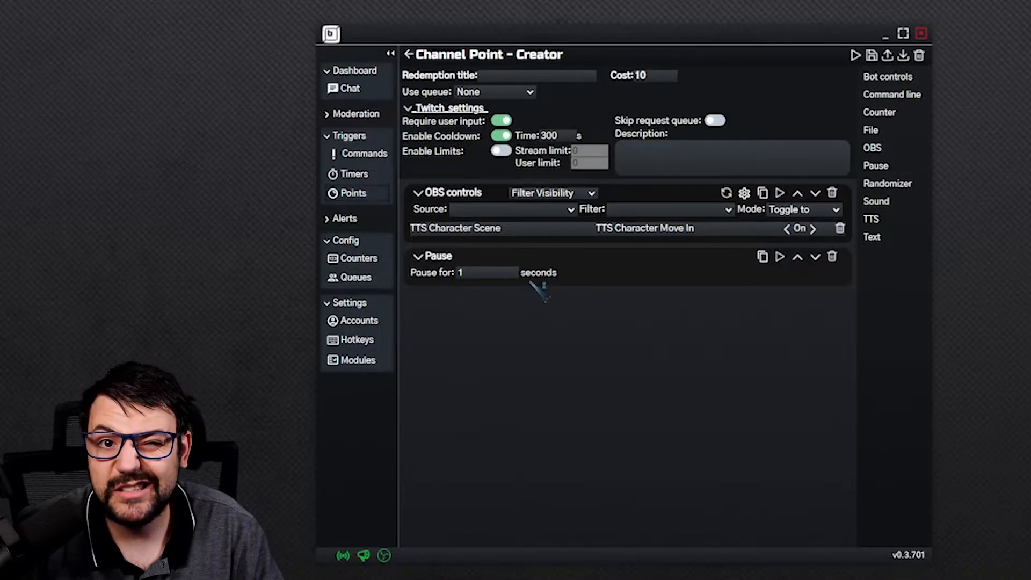
pyautogui.click(873, 219)
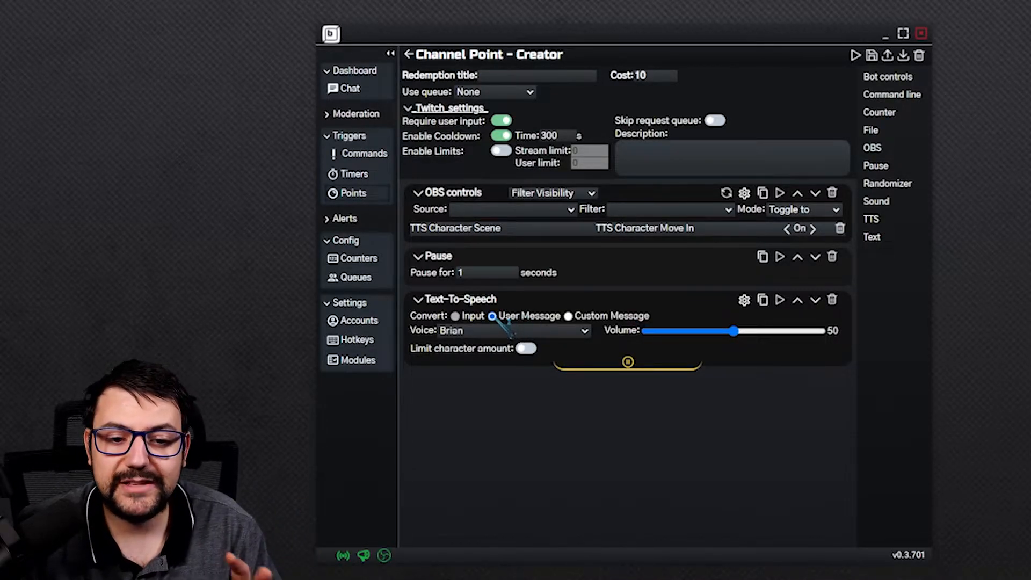
pyautogui.click(576, 334)
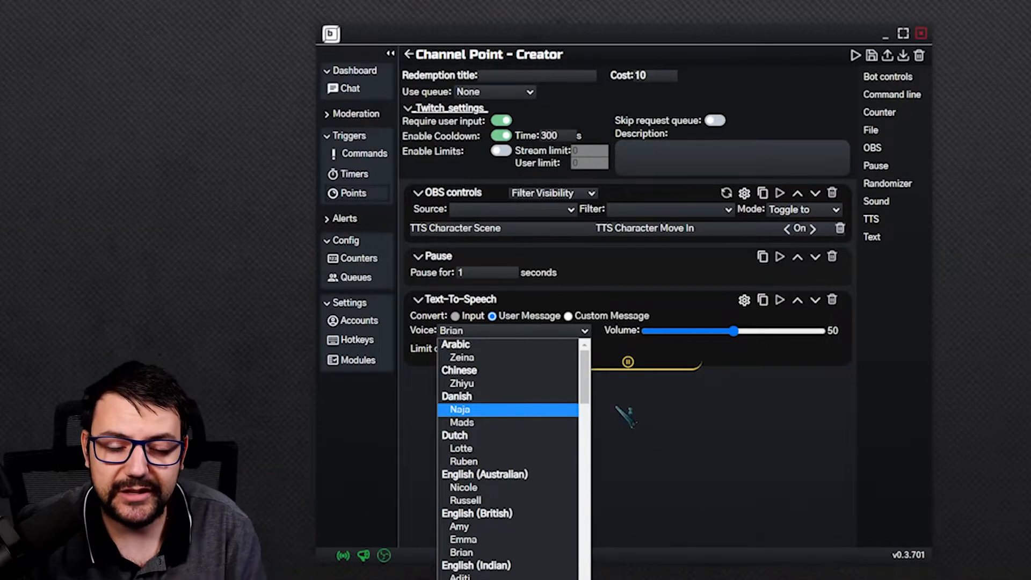
pyautogui.click(603, 412)
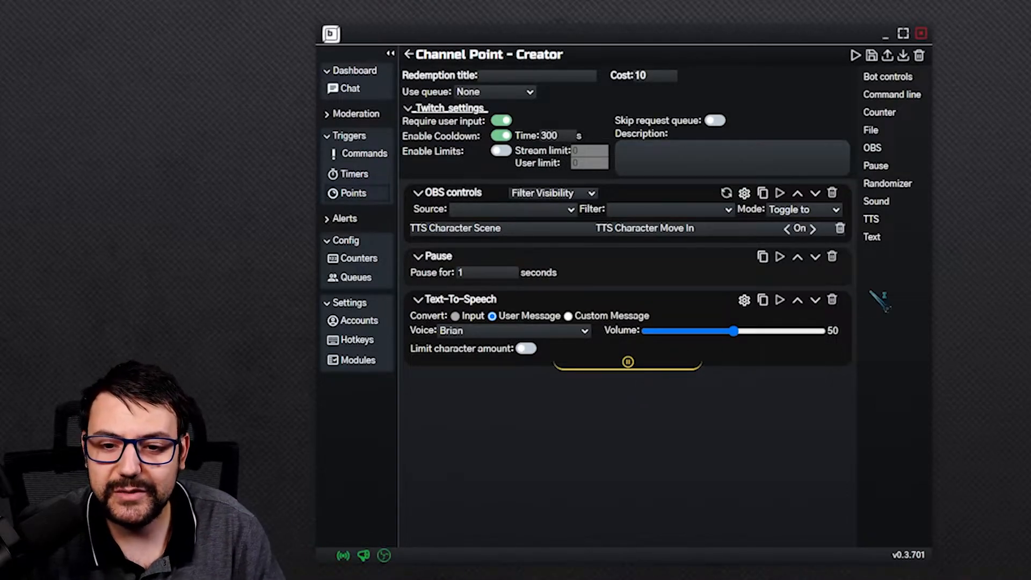
# - Add a second OBS filter visibility action after the speech for TTS Character Move Out on the TTS Character Scene
pyautogui.click(872, 149)
pyautogui.click(580, 388)
pyautogui.click(558, 413)
pyautogui.click(570, 403)
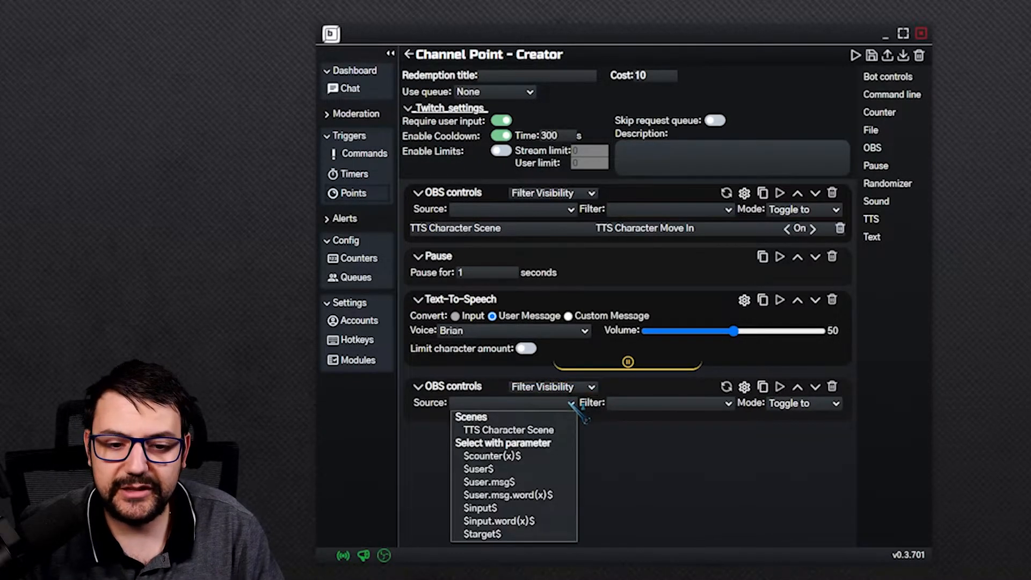
pyautogui.click(540, 432)
pyautogui.click(729, 402)
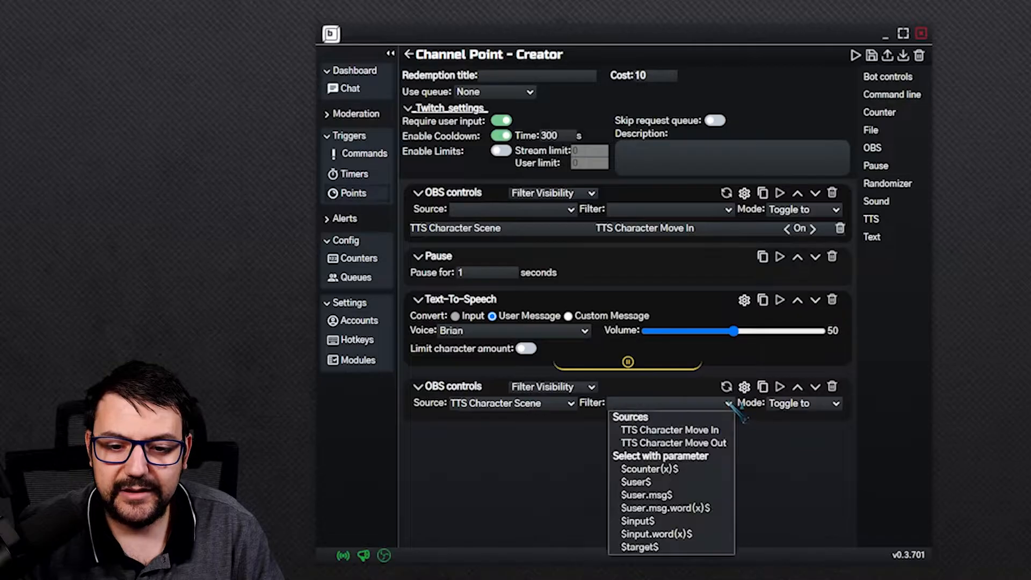
pyautogui.click(723, 443)
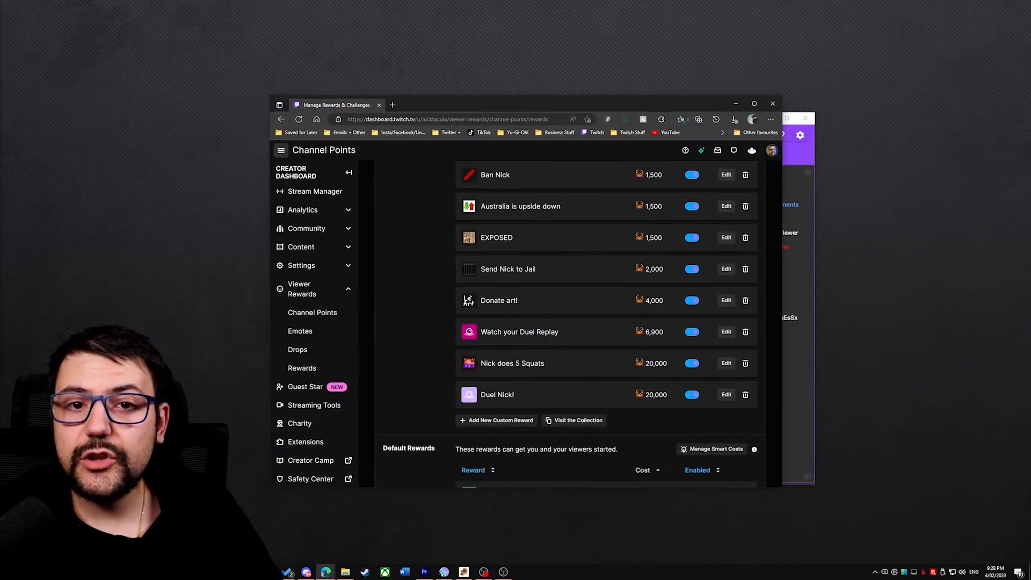
pyautogui.doubleClick(749, 96)
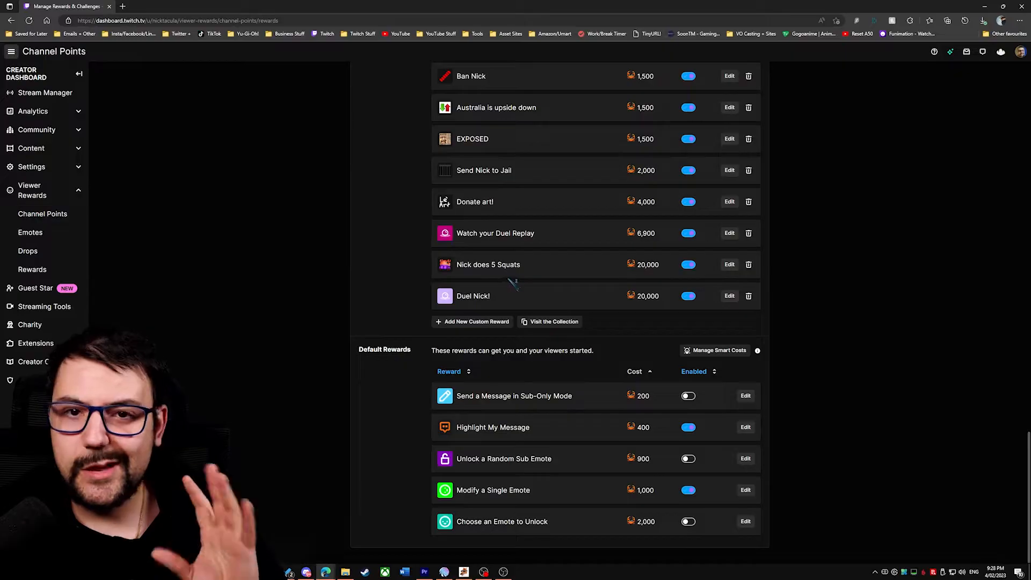
pyautogui.click(470, 322)
pyautogui.click(392, 140)
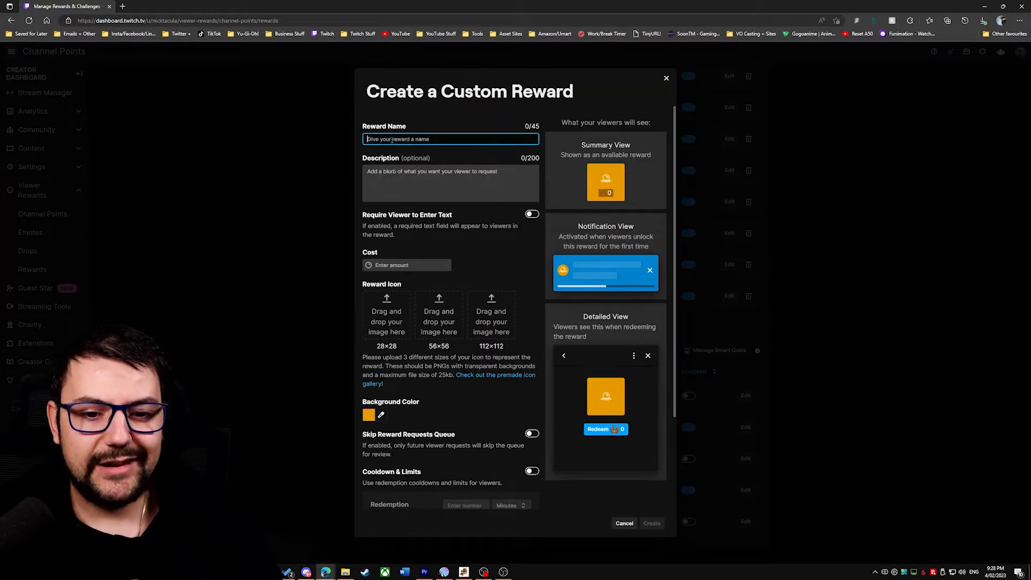
pyautogui.write('TTS')
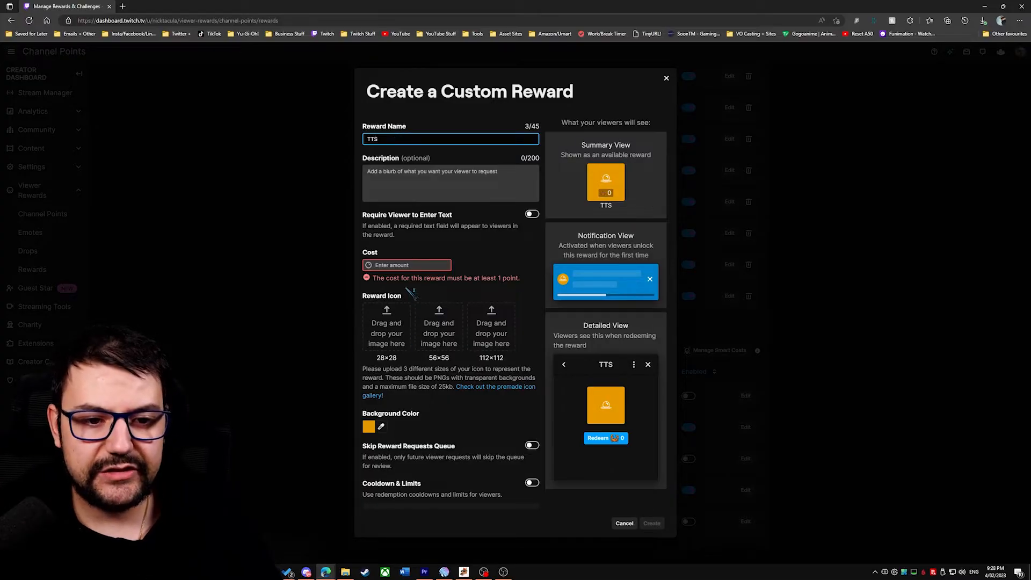
pyautogui.click(424, 265)
pyautogui.write('1')
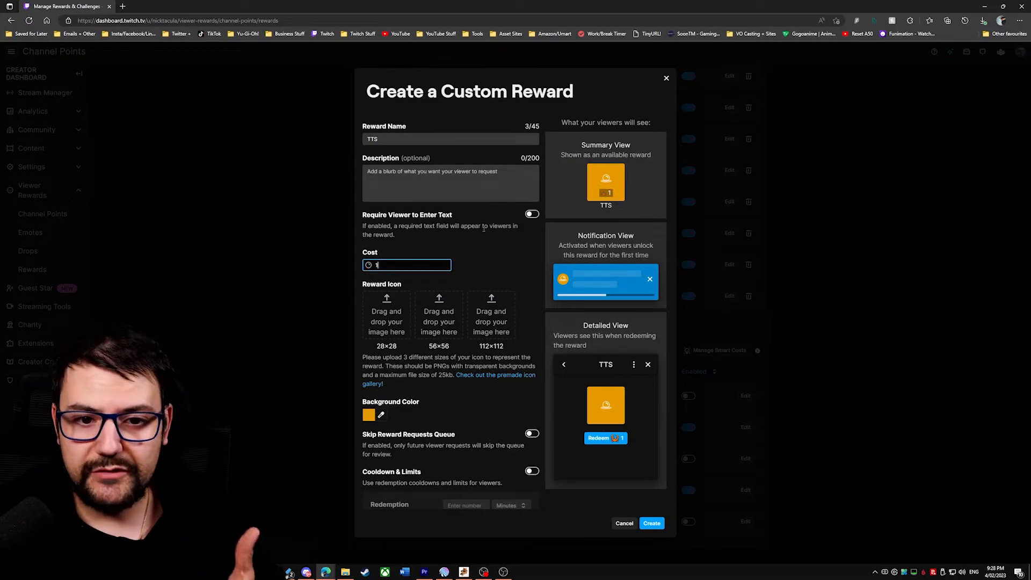
pyautogui.click(531, 214)
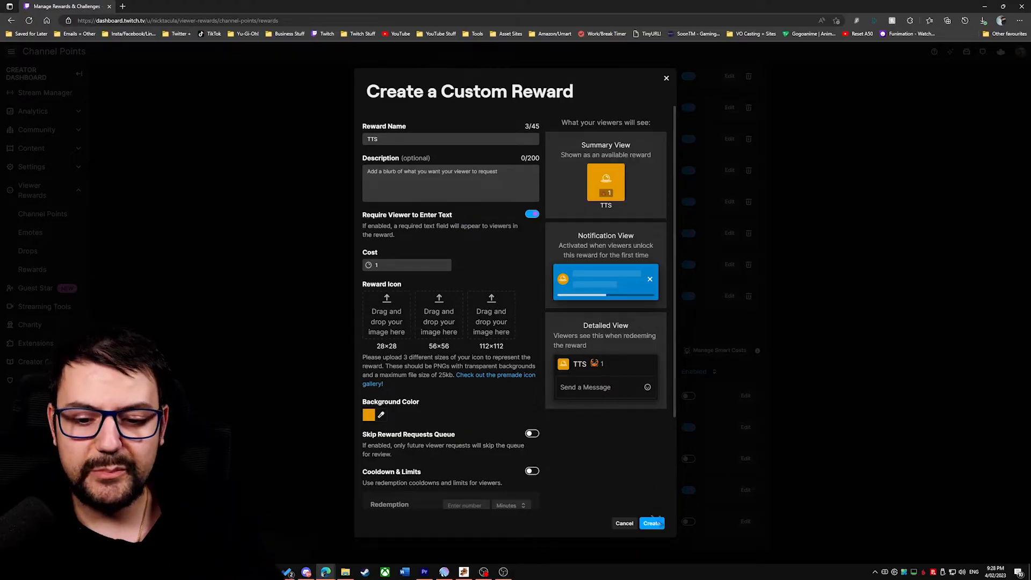
pyautogui.click(652, 523)
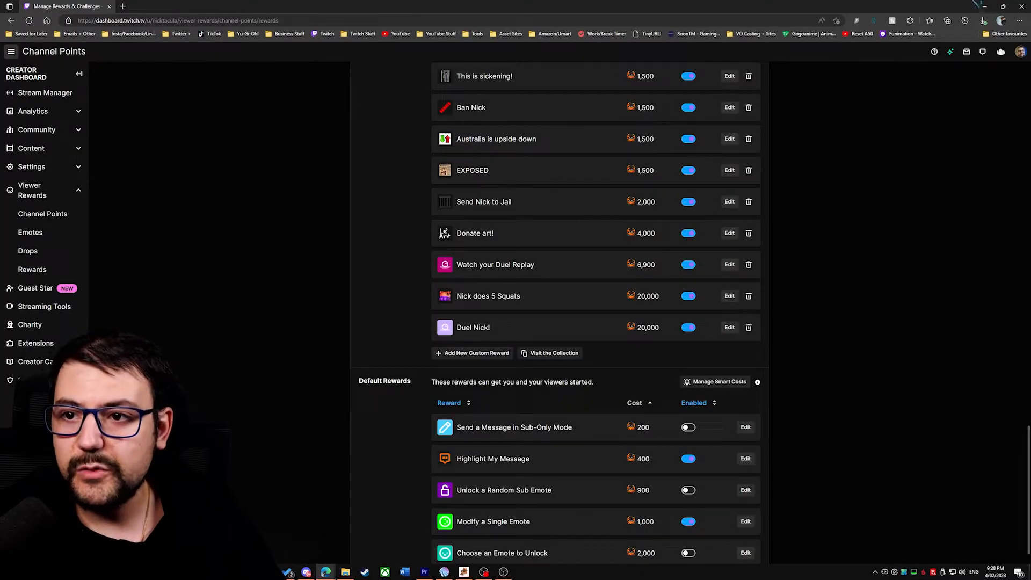
# - Switch to Mix It Up and set its default audio output to Mix It Up Overlay
pyautogui.click(983, 6)
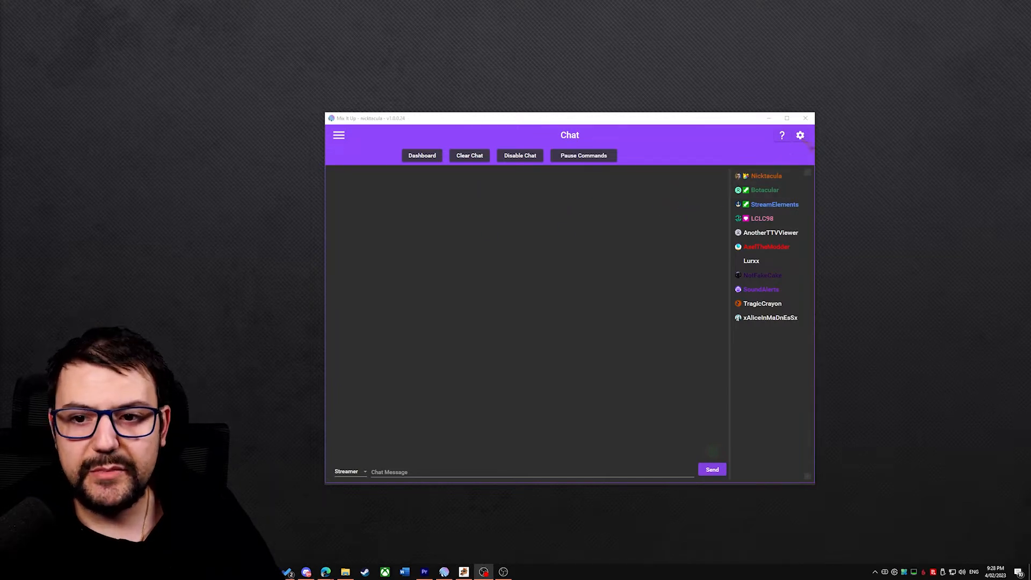
pyautogui.click(804, 137)
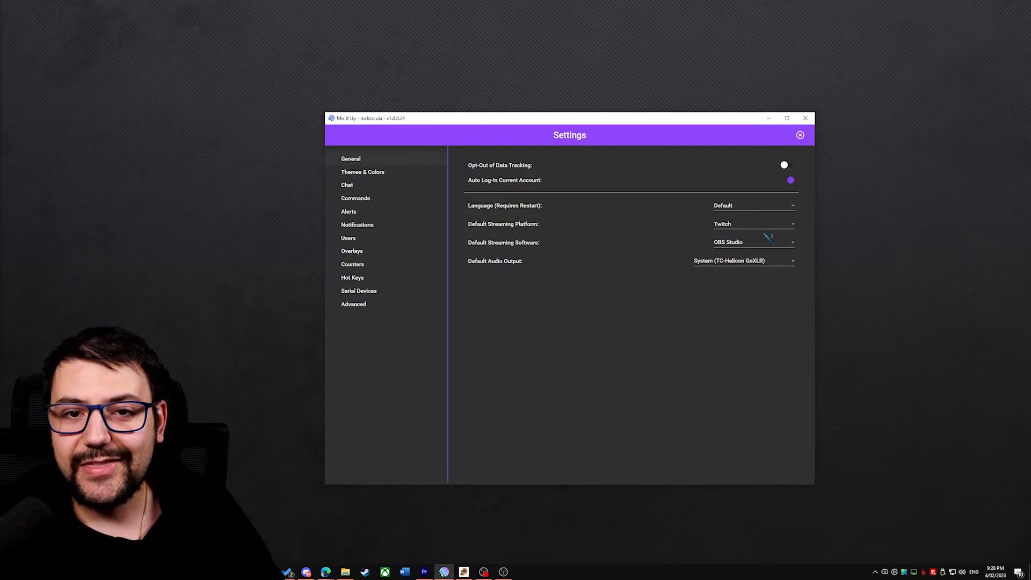
pyautogui.click(760, 261)
pyautogui.scroll(2, 731, 298)
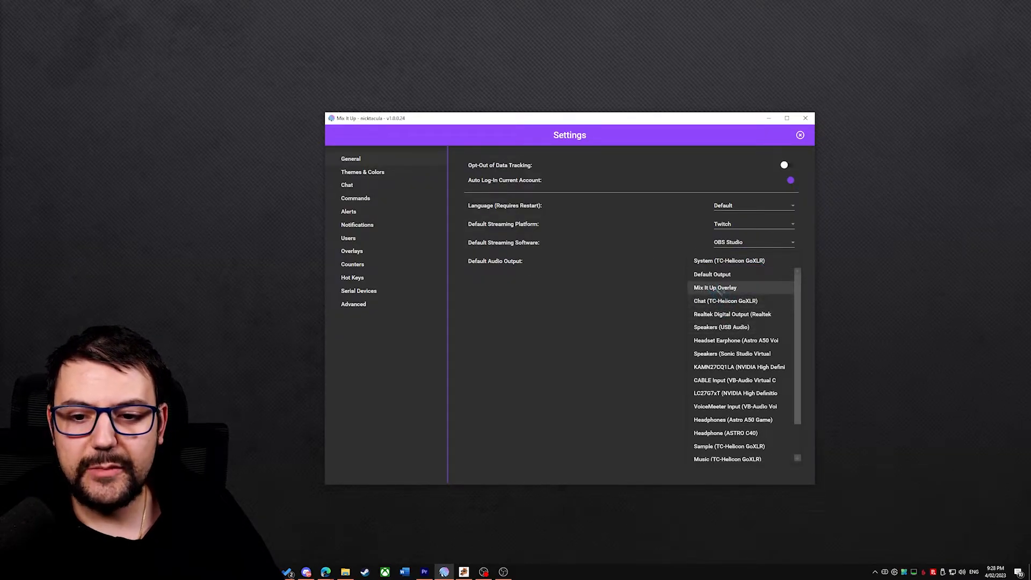
pyautogui.click(710, 289)
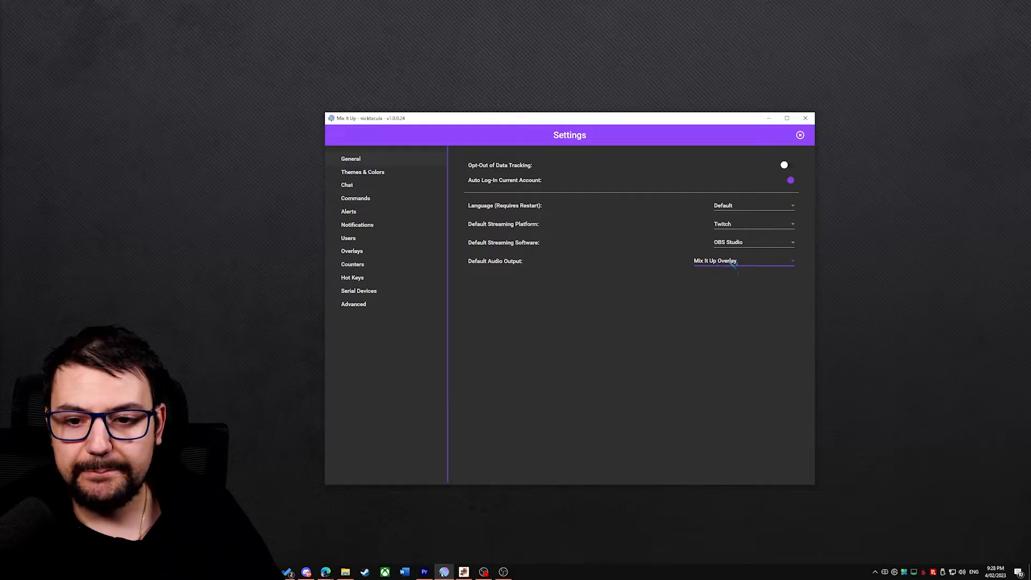
pyautogui.click(800, 135)
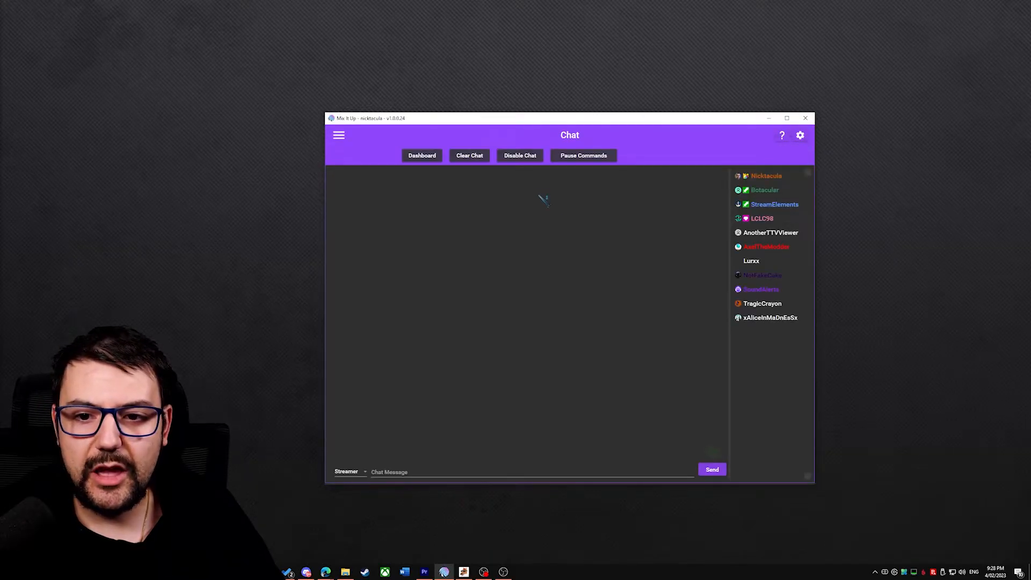
# - Open the Overlay service's details, copy its browser source URL localhost:8111/overlay/ from the browser, and close that page
pyautogui.click(339, 136)
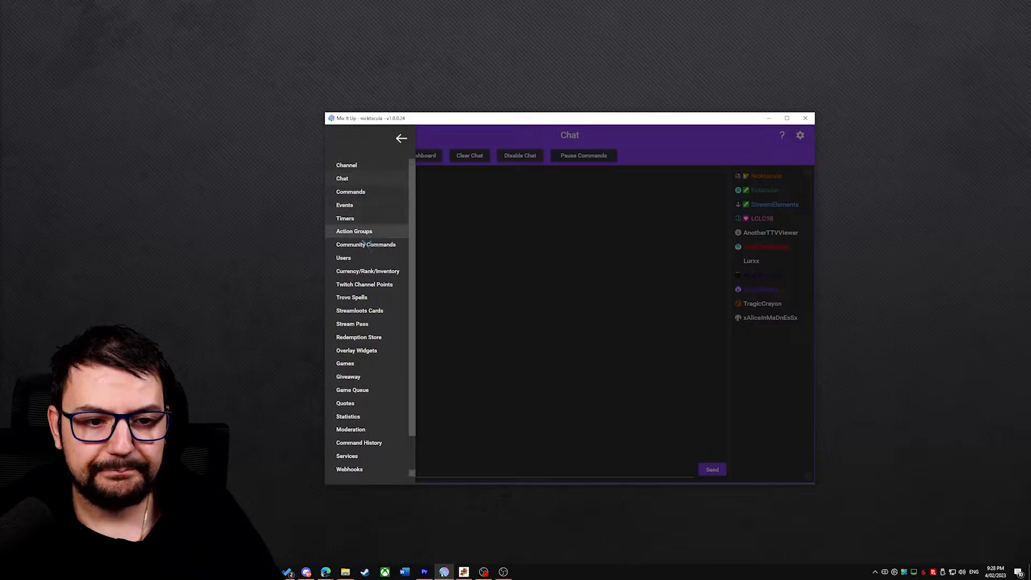
pyautogui.click(354, 231)
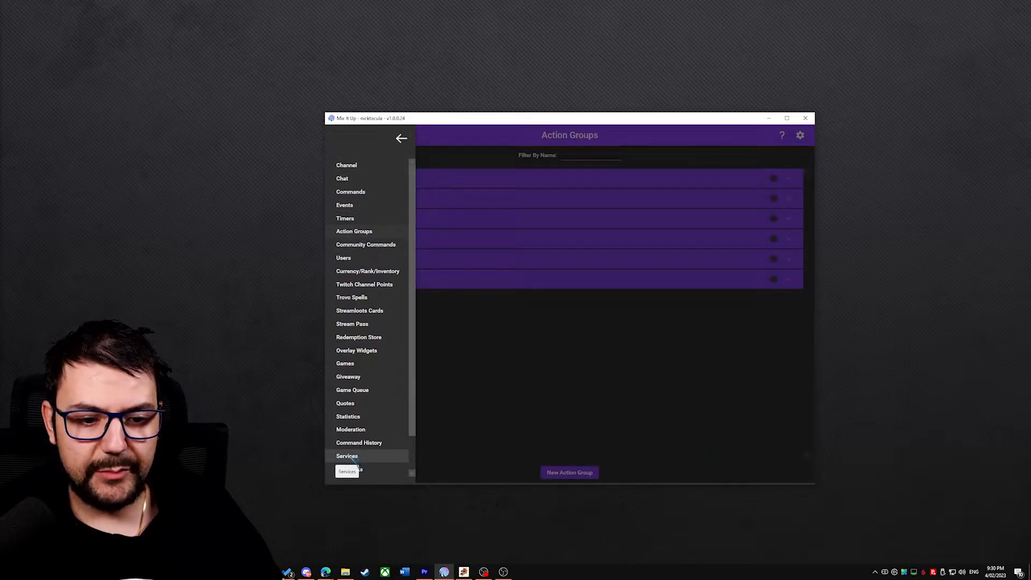
pyautogui.click(348, 456)
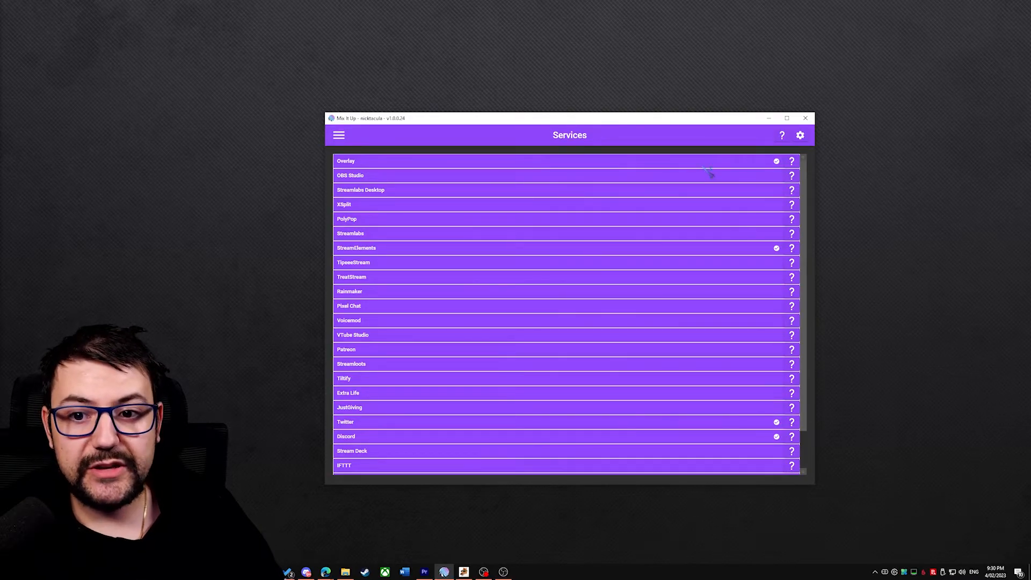
pyautogui.click(696, 164)
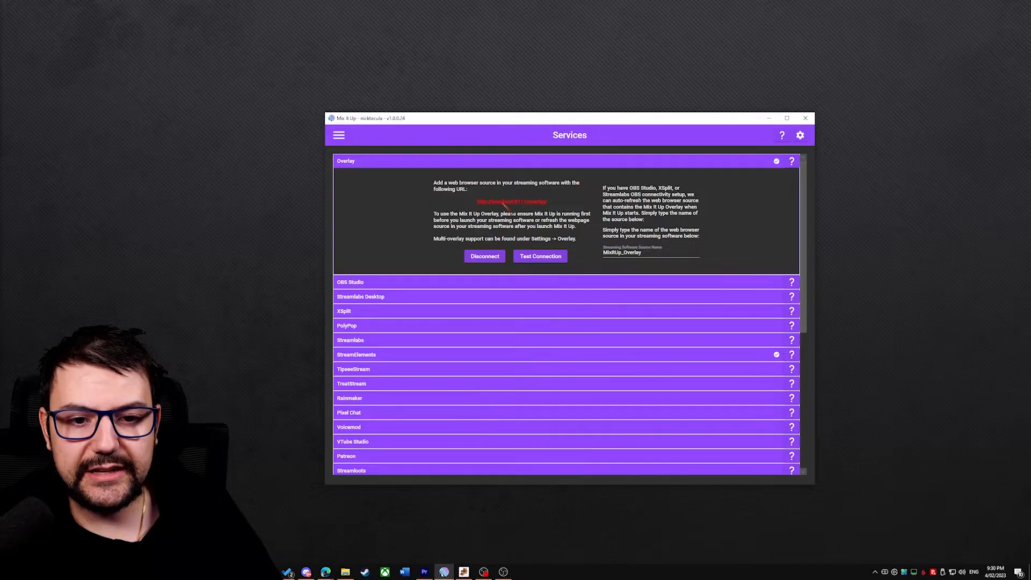
pyautogui.click(505, 202)
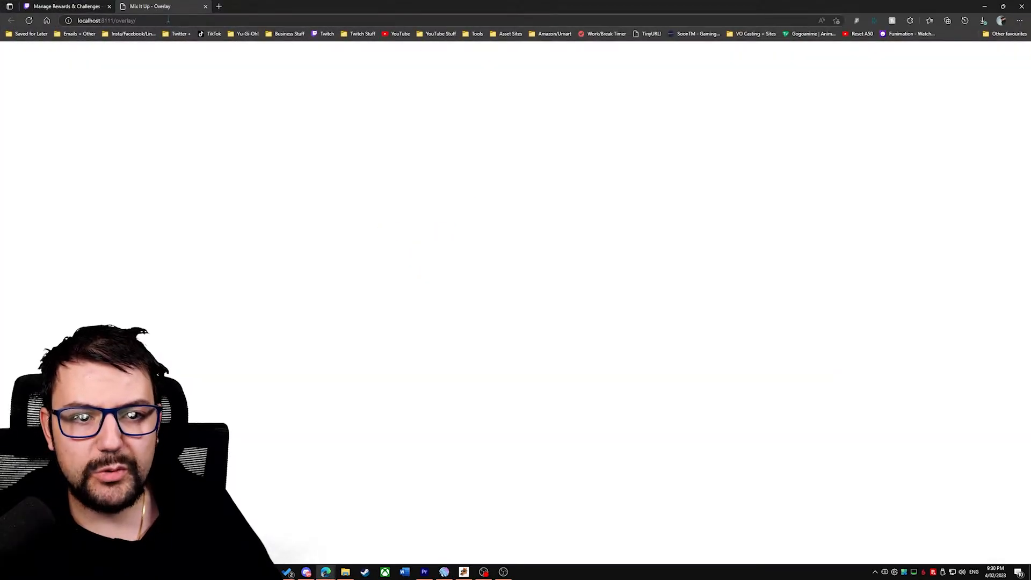
pyautogui.click(129, 21)
pyautogui.hotkey('ctrl', 'c')
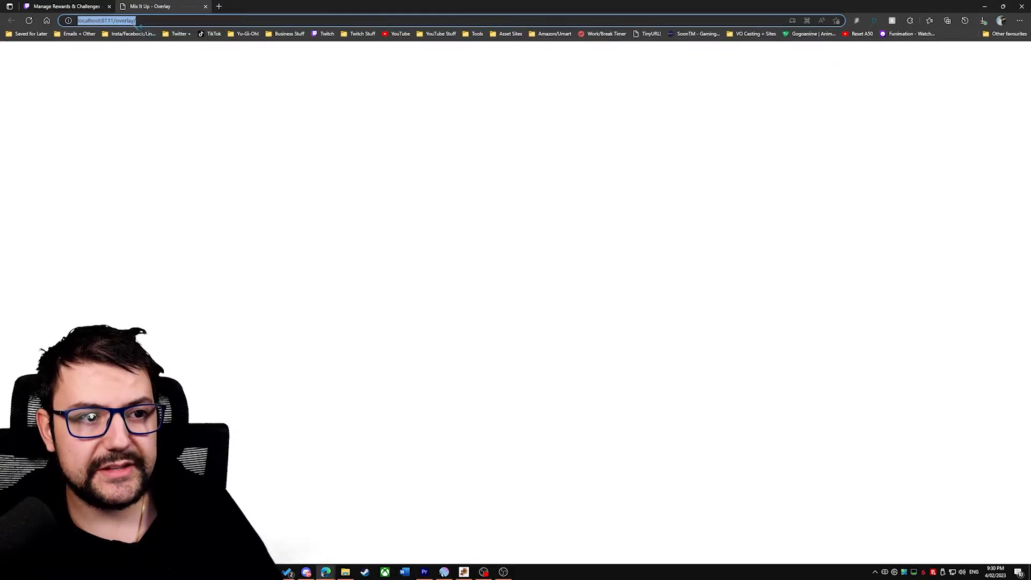
pyautogui.press('BackSpace')
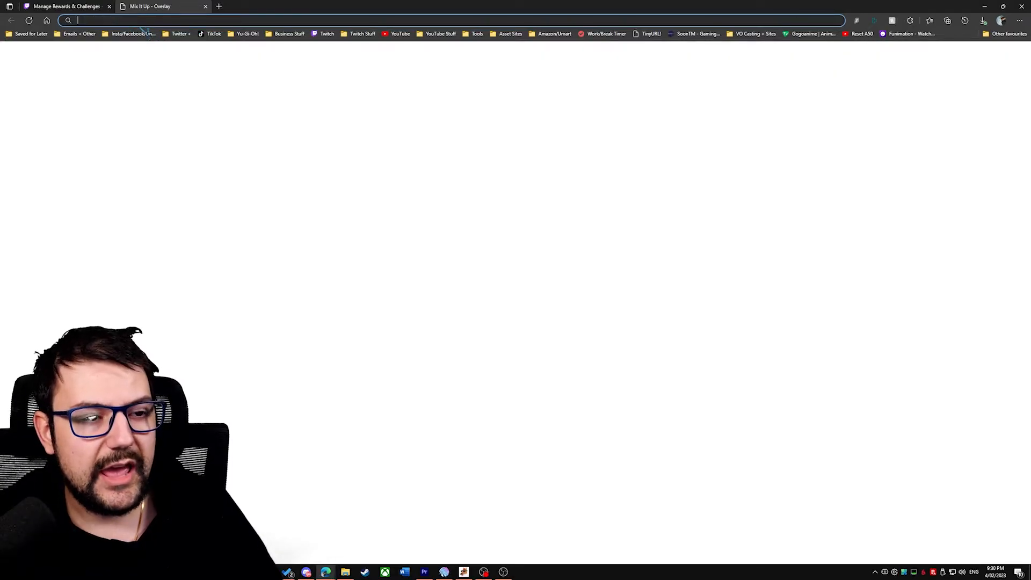
pyautogui.click(206, 7)
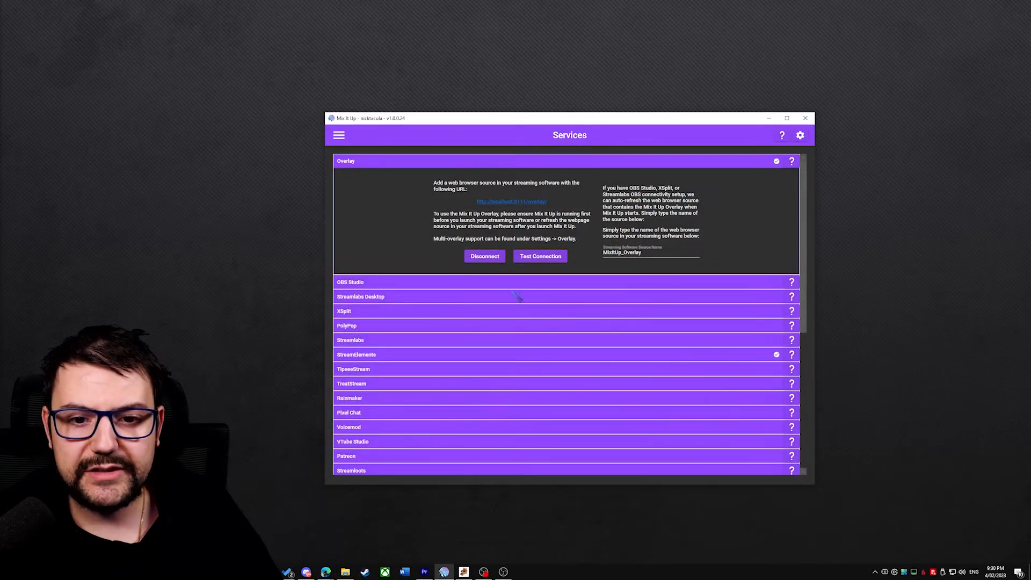
# - Switch to OBS and add a new Browser source with the default name to the TTS Character scene
pyautogui.click(503, 571)
pyautogui.rightClick(165, 102)
pyautogui.click(95, 82)
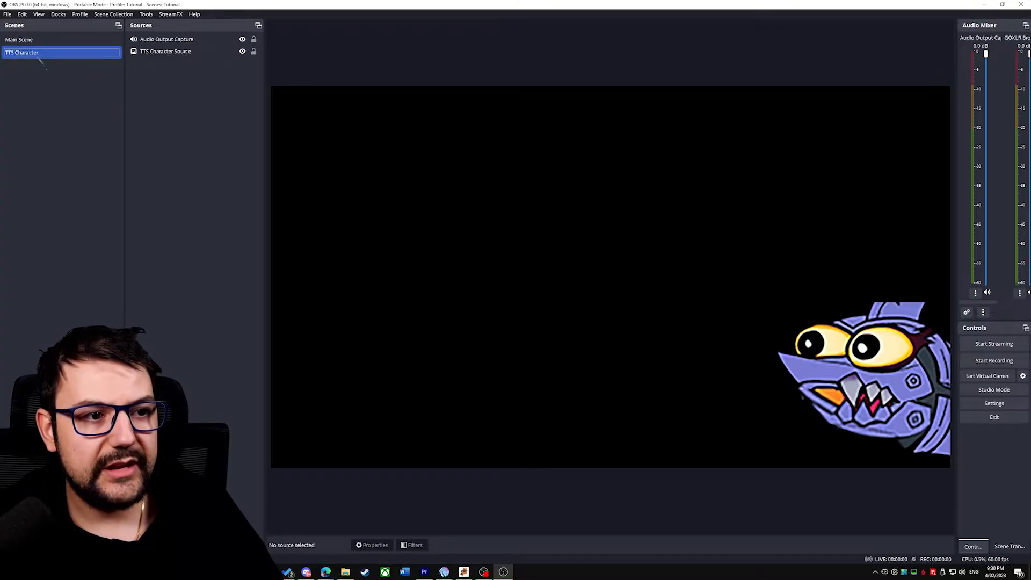
pyautogui.rightClick(160, 83)
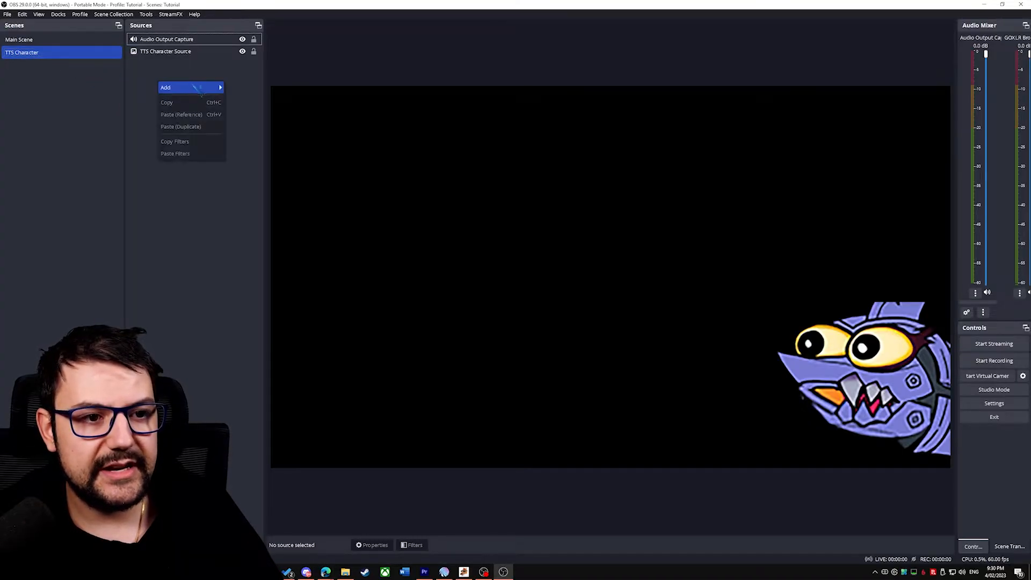
pyautogui.moveTo(195, 89)
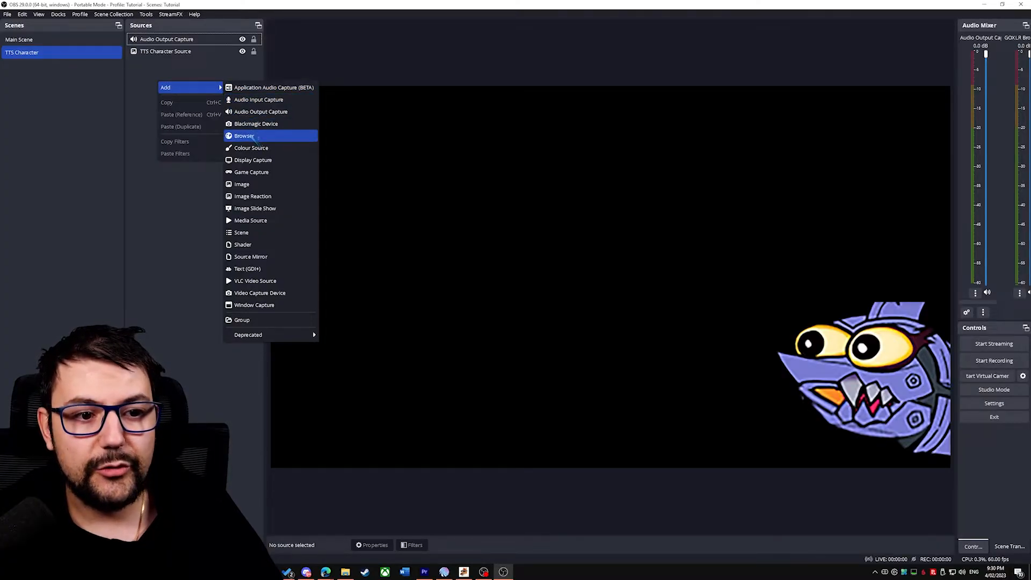
pyautogui.click(255, 137)
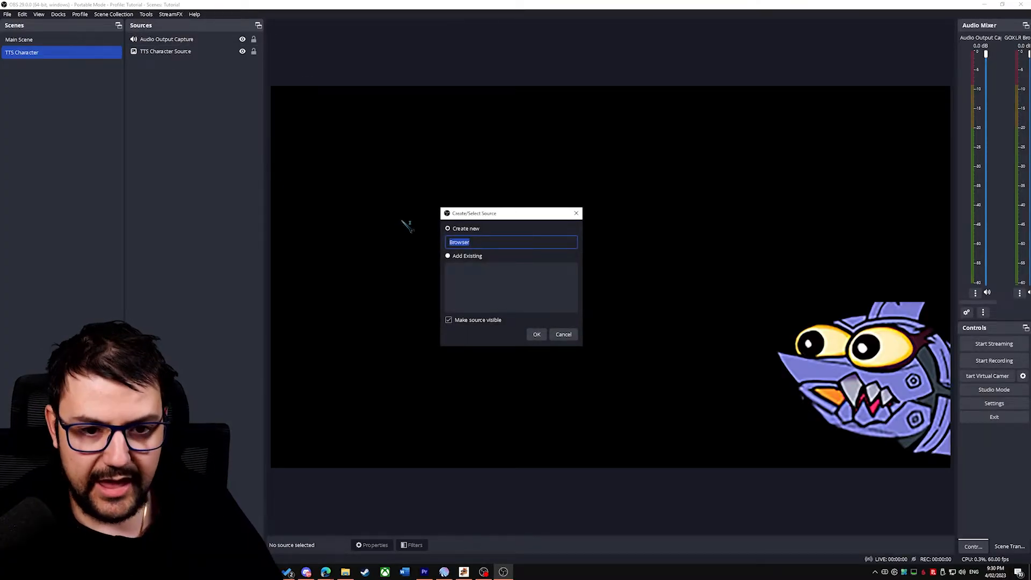
pyautogui.click(537, 334)
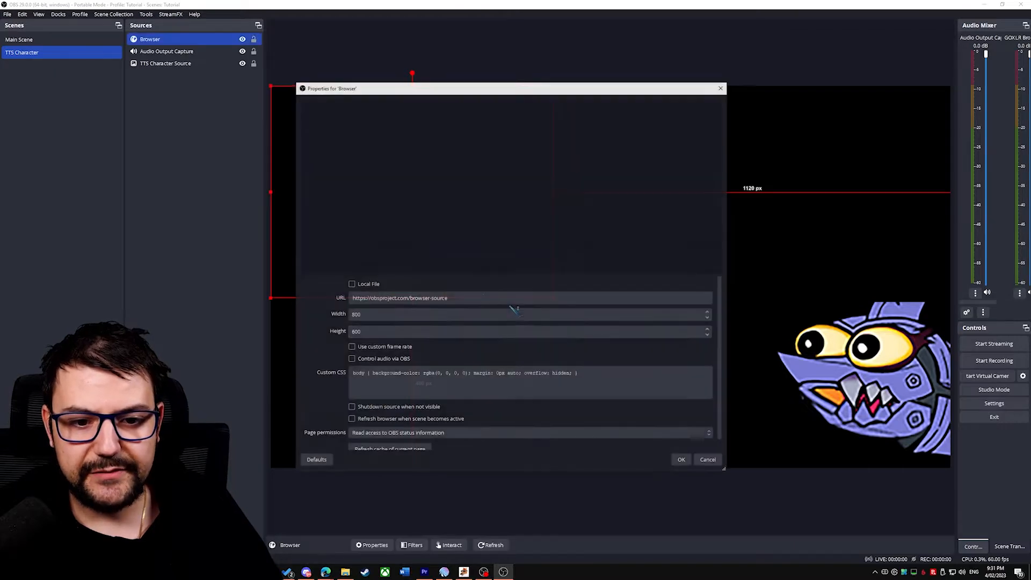
pyautogui.tripleClick(410, 298)
pyautogui.hotkey('ctrl', 'v')
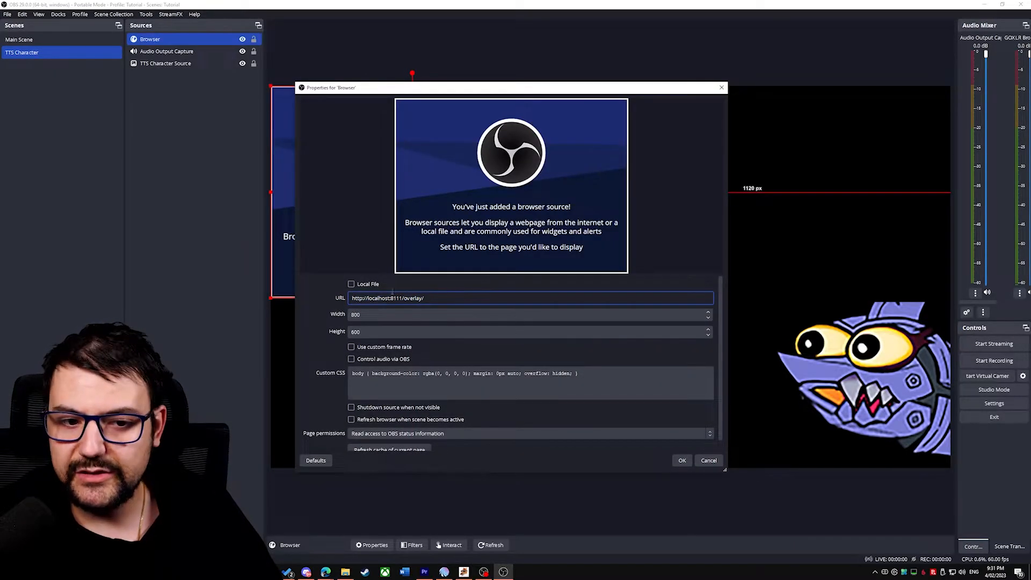
pyautogui.doubleClick(354, 315)
pyautogui.write('1920')
pyautogui.press('Tab')
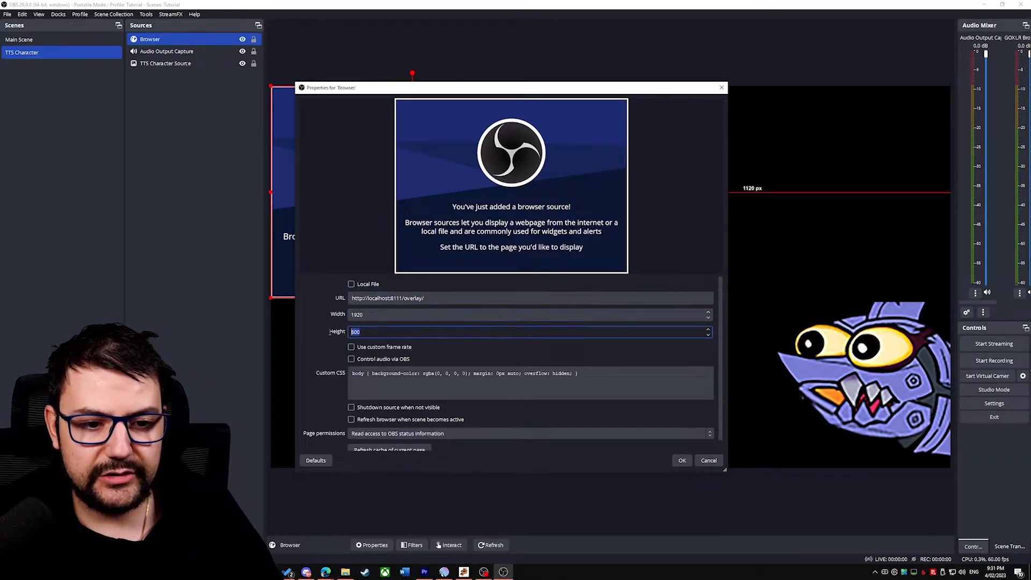
pyautogui.write('108')
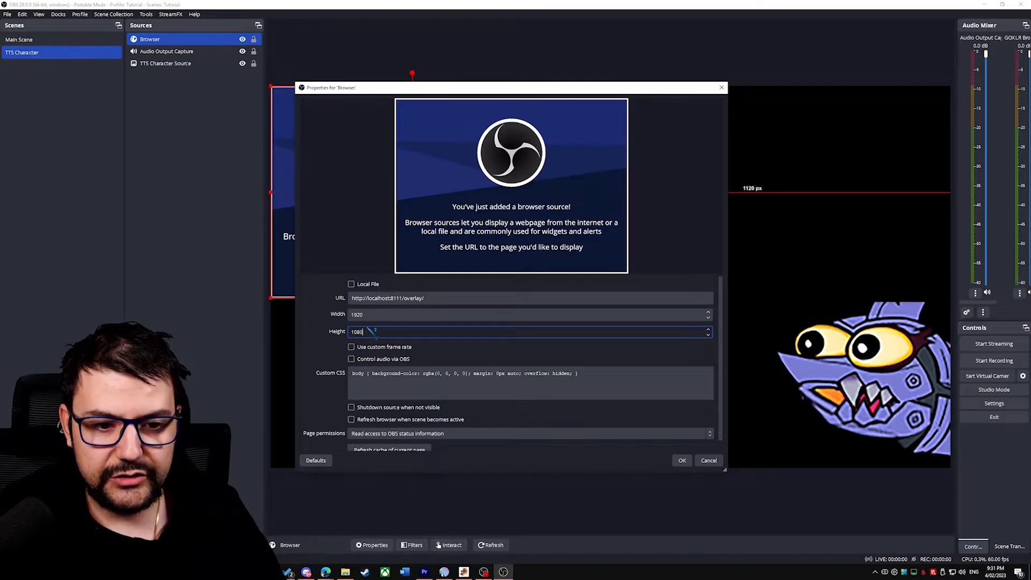
# - Enable Control audio via OBS and Refresh browser when scene becomes active for the Browser source, and accept its properties
pyautogui.click(356, 360)
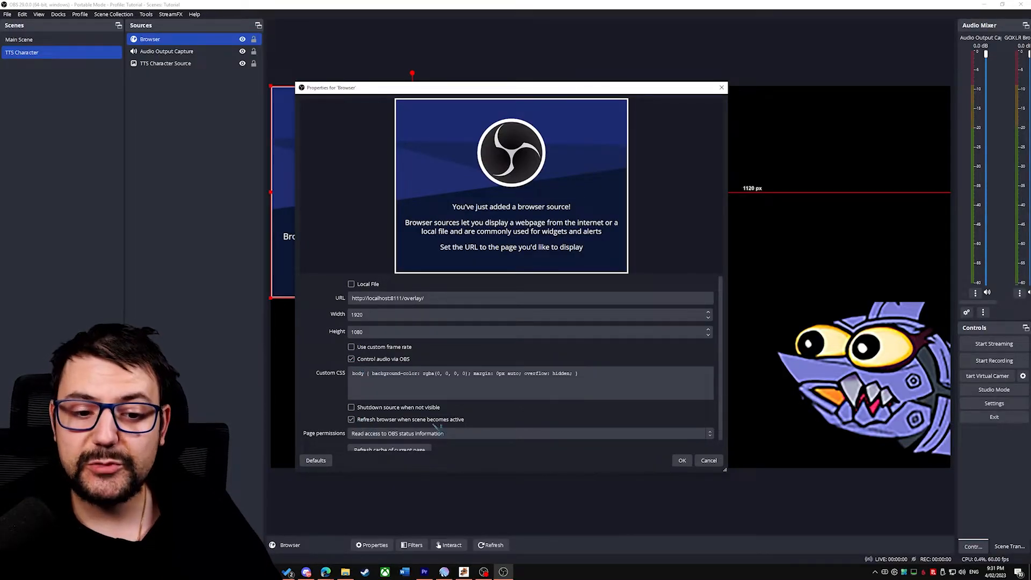
pyautogui.click(381, 380)
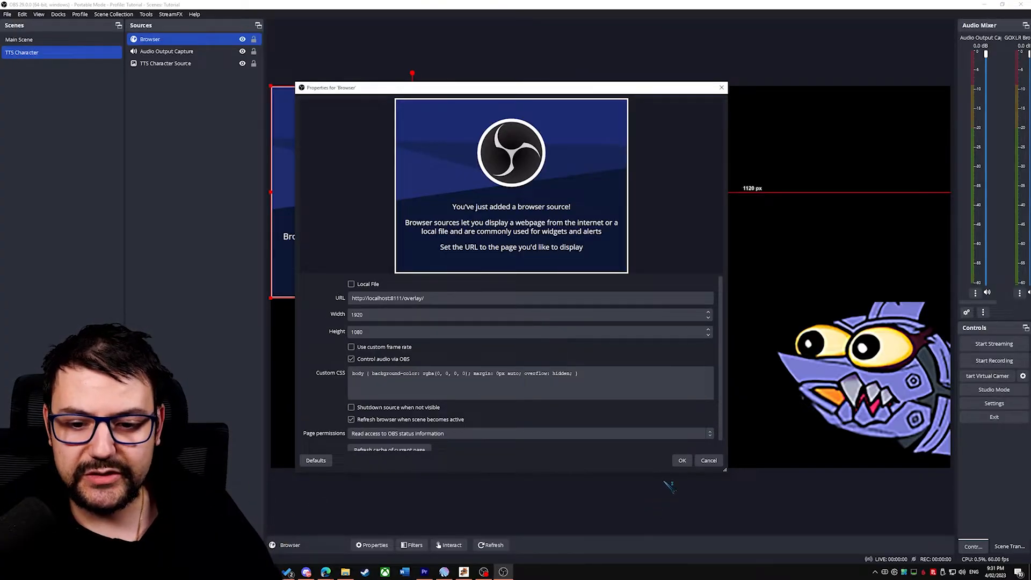
pyautogui.click(683, 461)
pyautogui.click(179, 292)
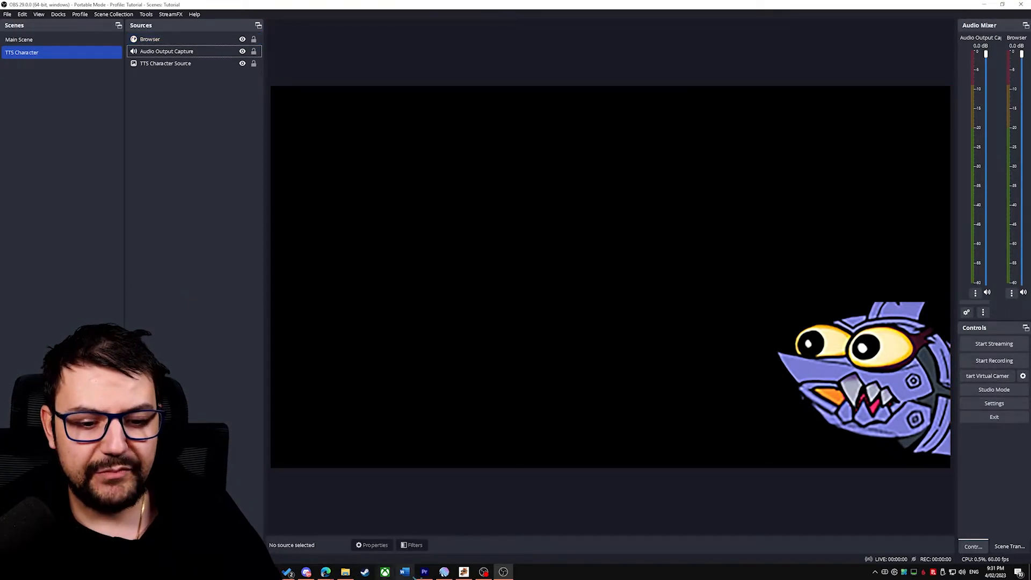
# - Take the streaming software source name from Mix It Up's Overlay service and rename the OBS Browser source as MixItUp_Overlay
pyautogui.click(443, 571)
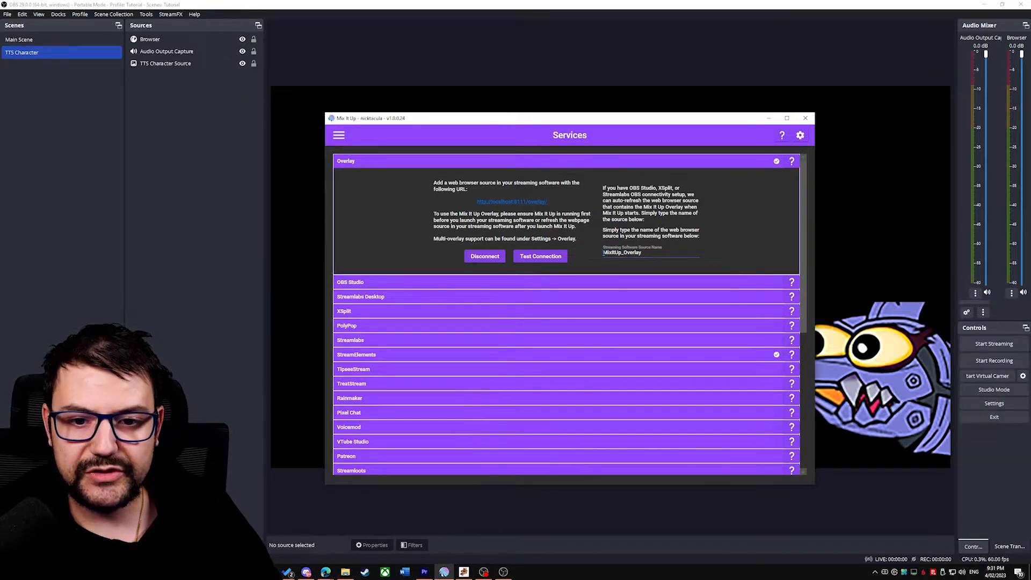
pyautogui.click(604, 253)
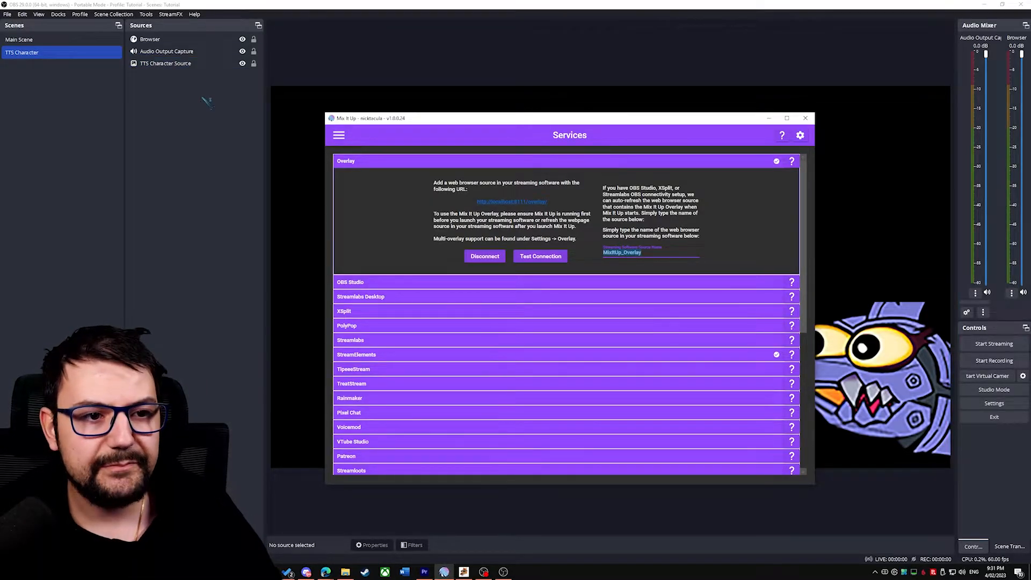
pyautogui.click(178, 39)
pyautogui.rightClick(153, 43)
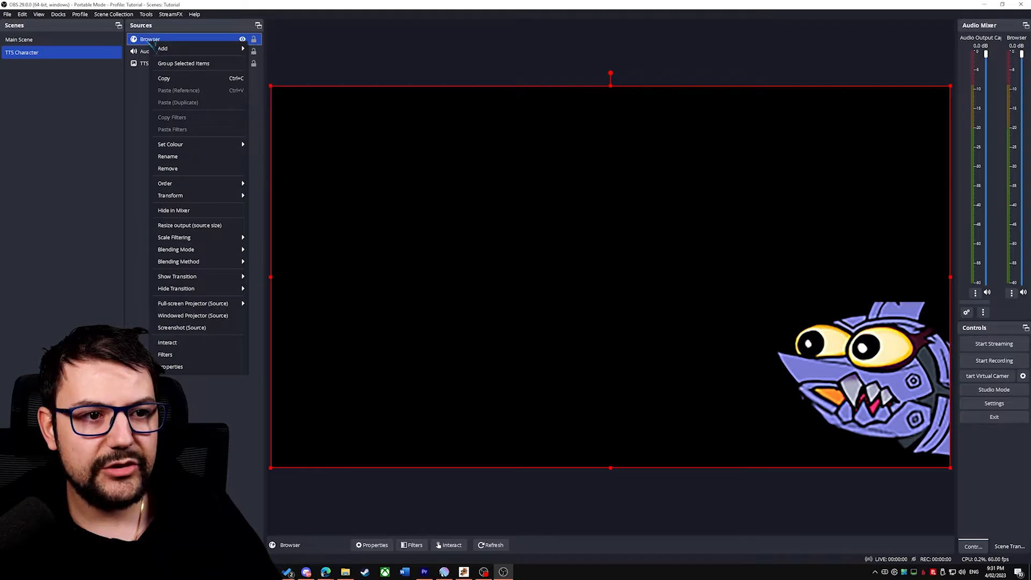
pyautogui.click(168, 156)
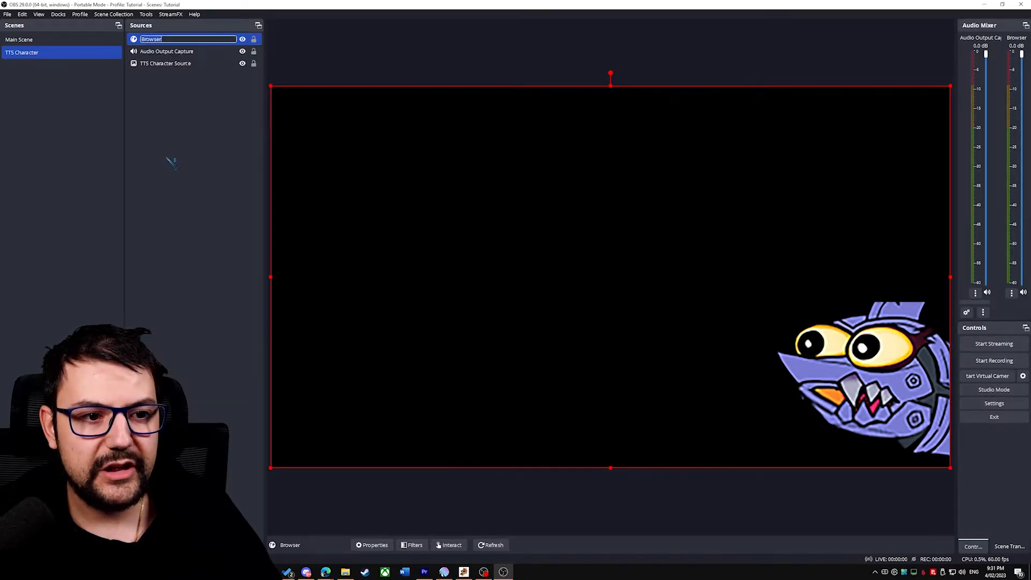
pyautogui.write('MixItUp_Overlay')
pyautogui.click(184, 104)
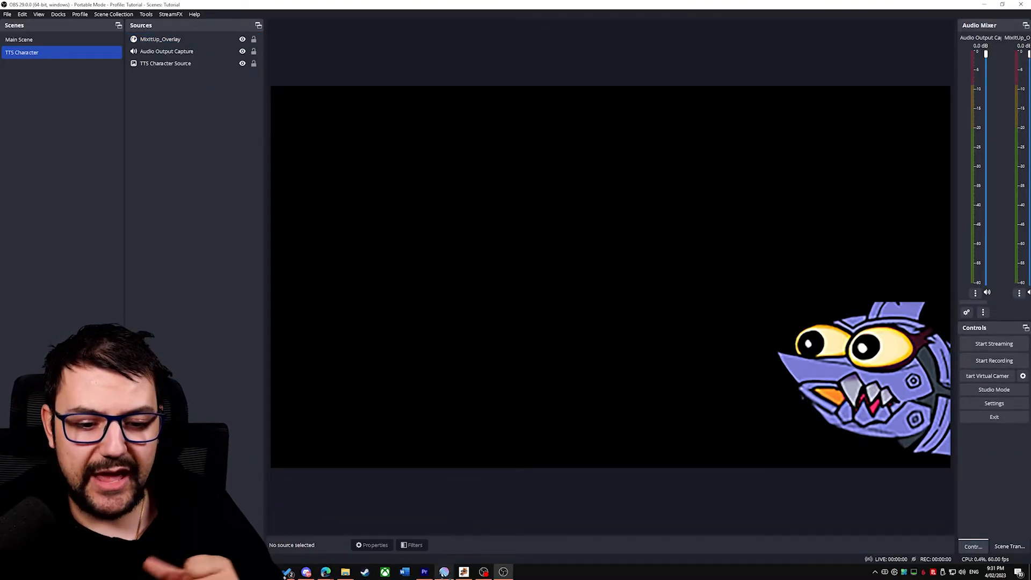
# - Return to Mix It Up, test the overlay connection, and connect the OBS Studio service
pyautogui.click(444, 572)
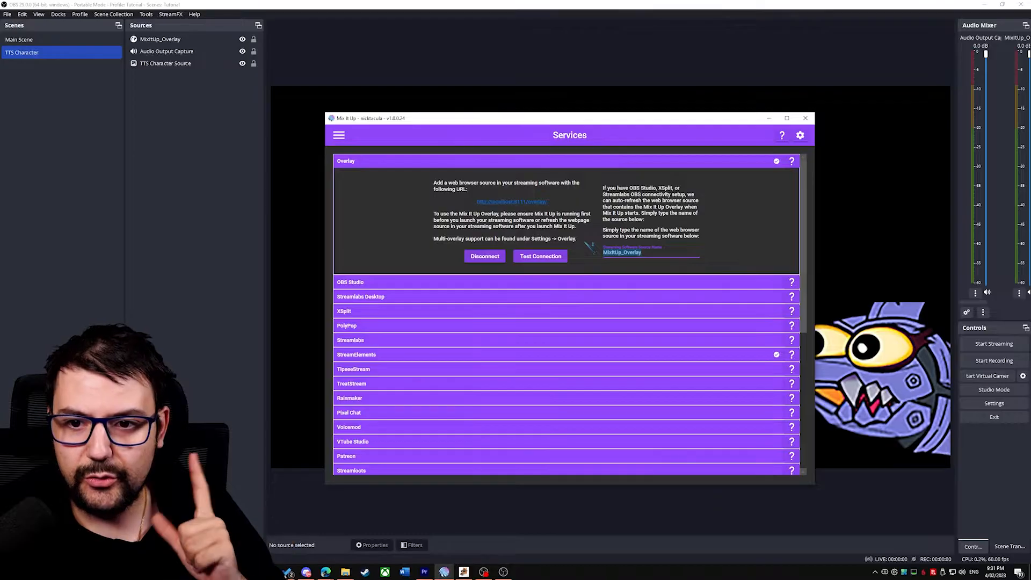
pyautogui.click(553, 257)
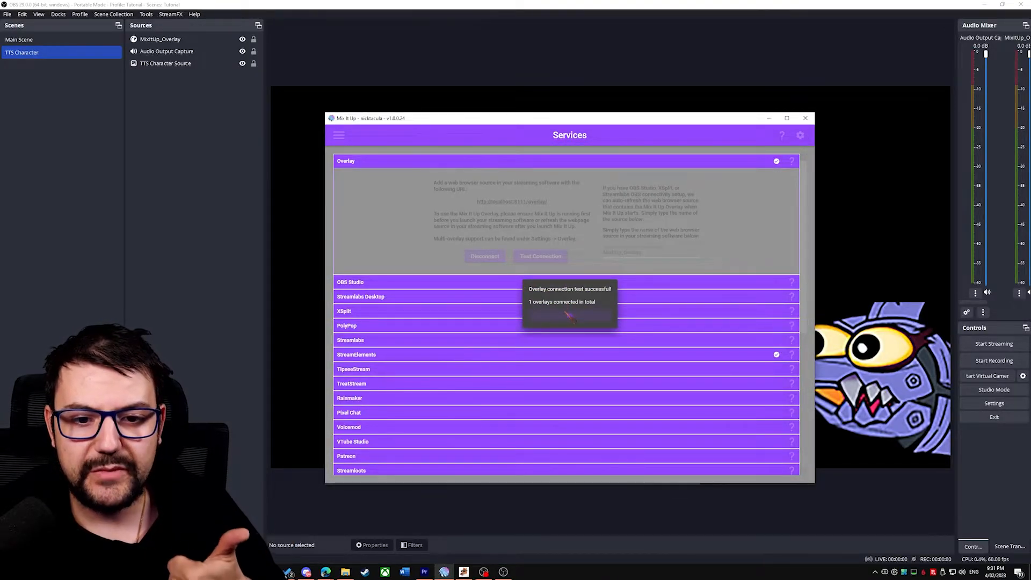
pyautogui.click(570, 319)
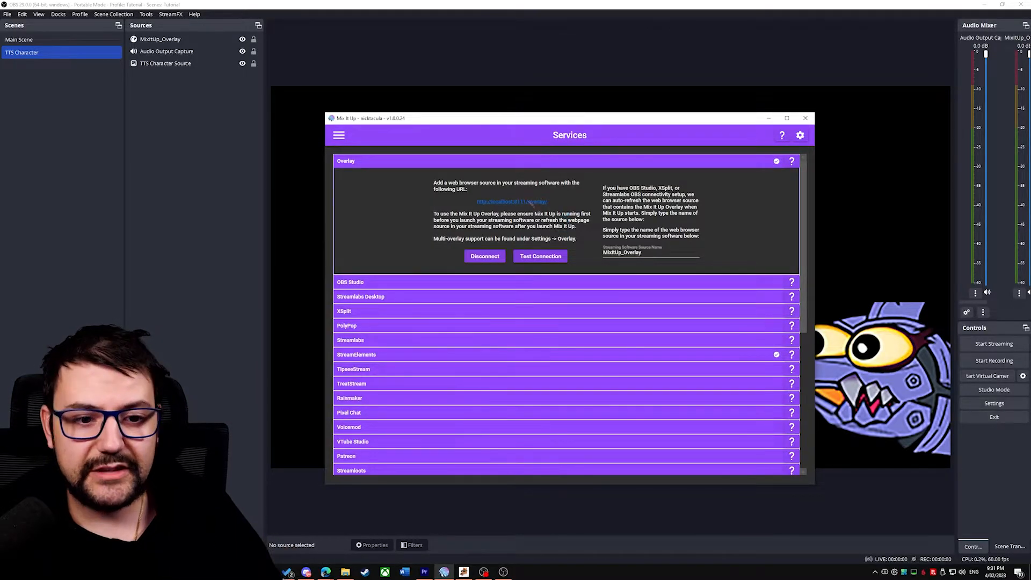
pyautogui.click(565, 285)
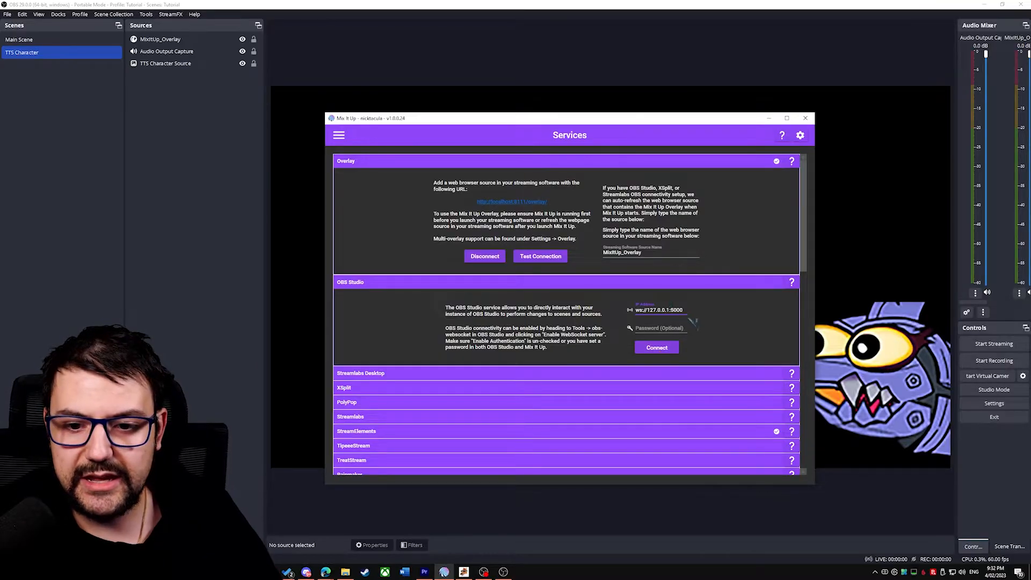
pyautogui.click(659, 349)
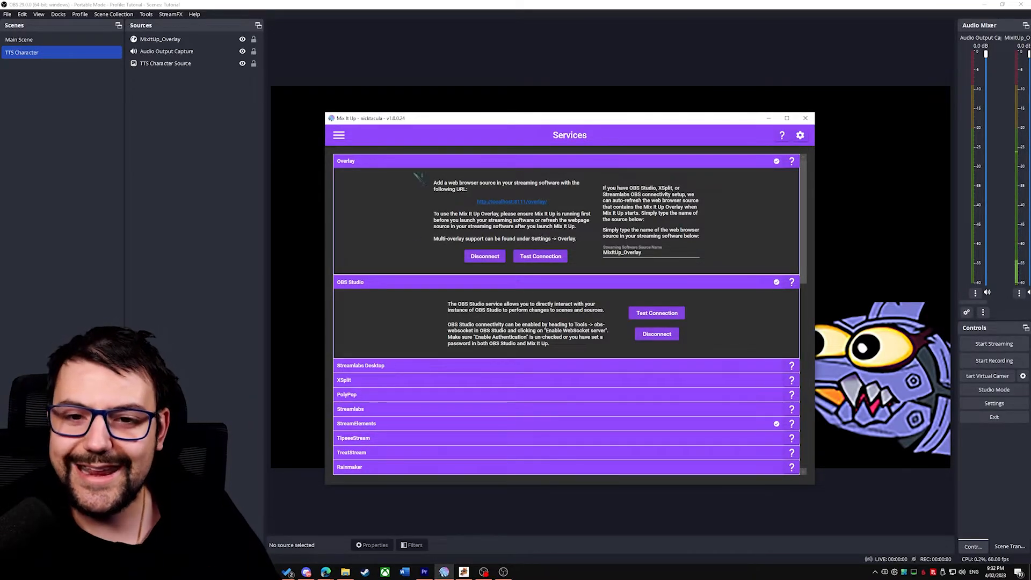
# - Create a new action group named TTS Action in the command group TTS, with Unlock Command enabled
pyautogui.click(341, 136)
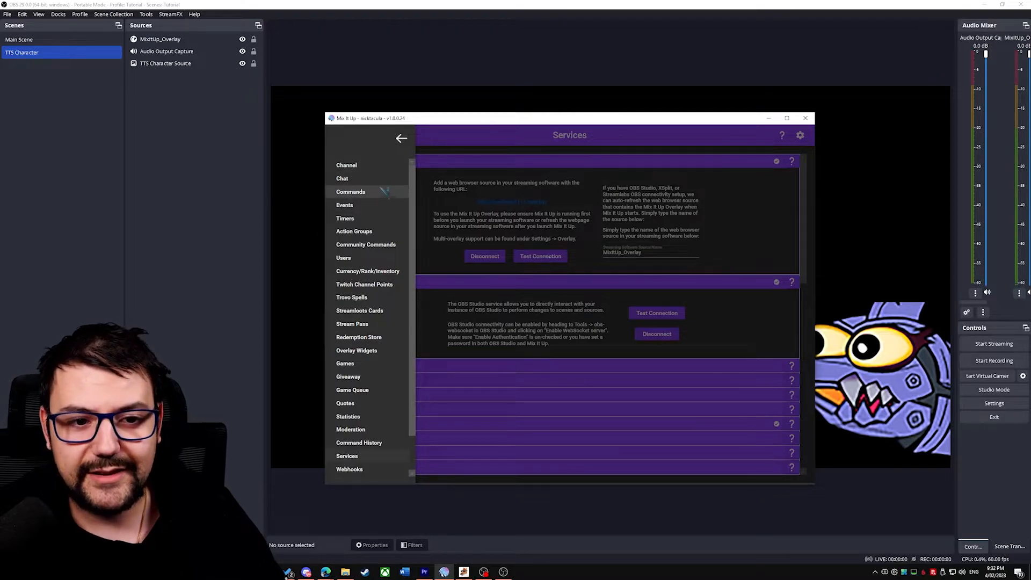
pyautogui.click(382, 236)
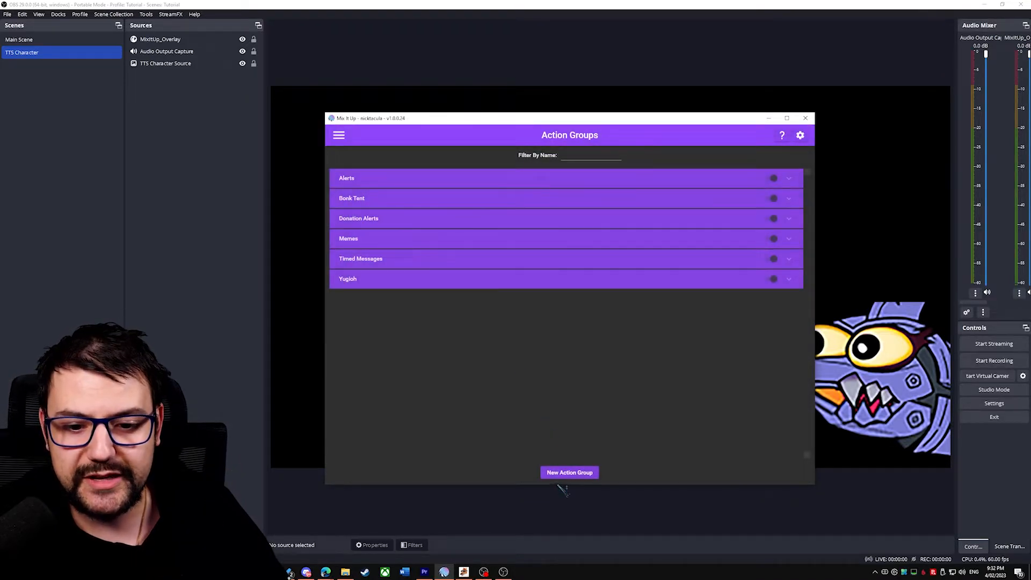
pyautogui.click(567, 476)
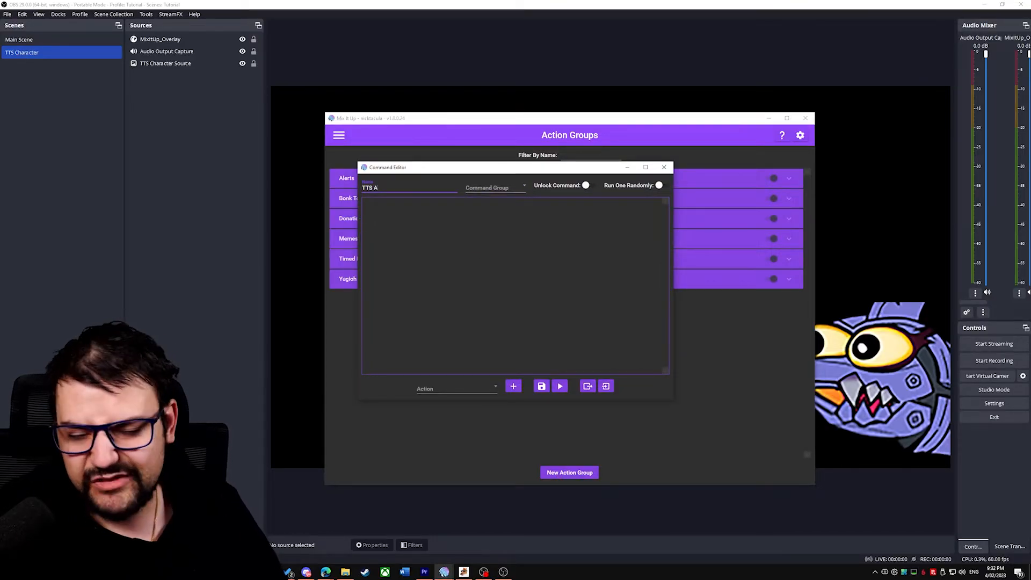
pyautogui.click(495, 189)
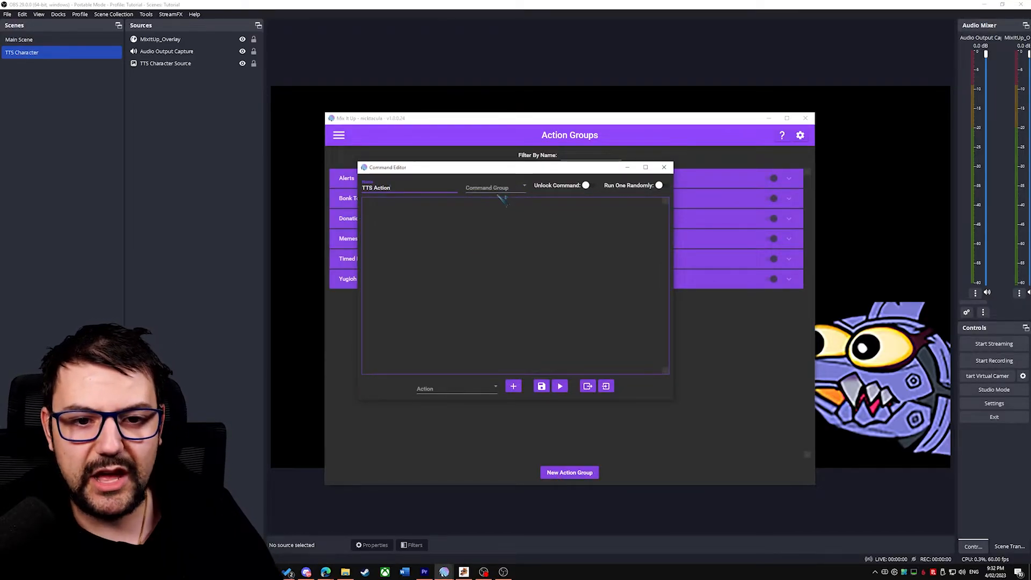
pyautogui.write('TTS')
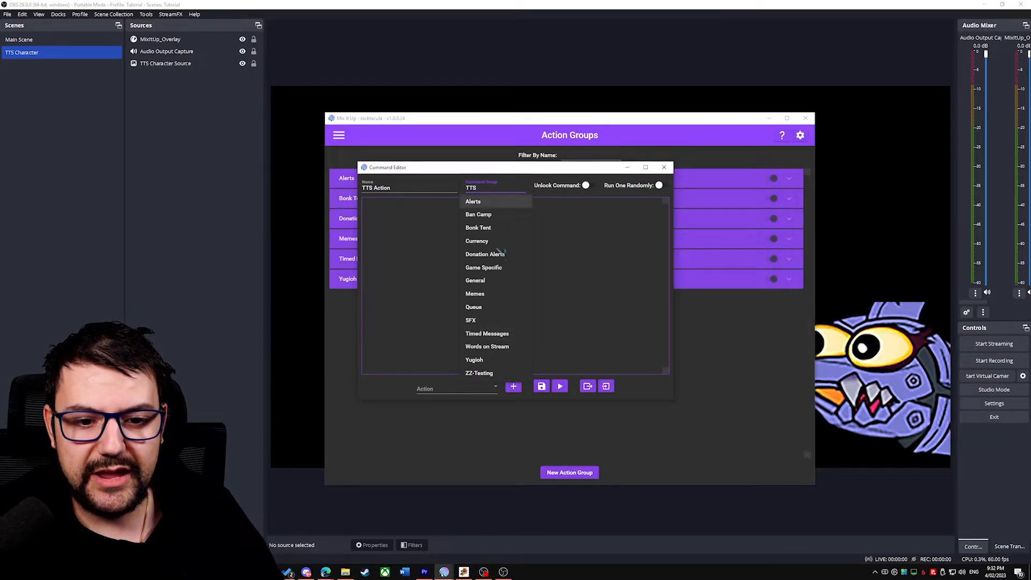
pyautogui.click(575, 205)
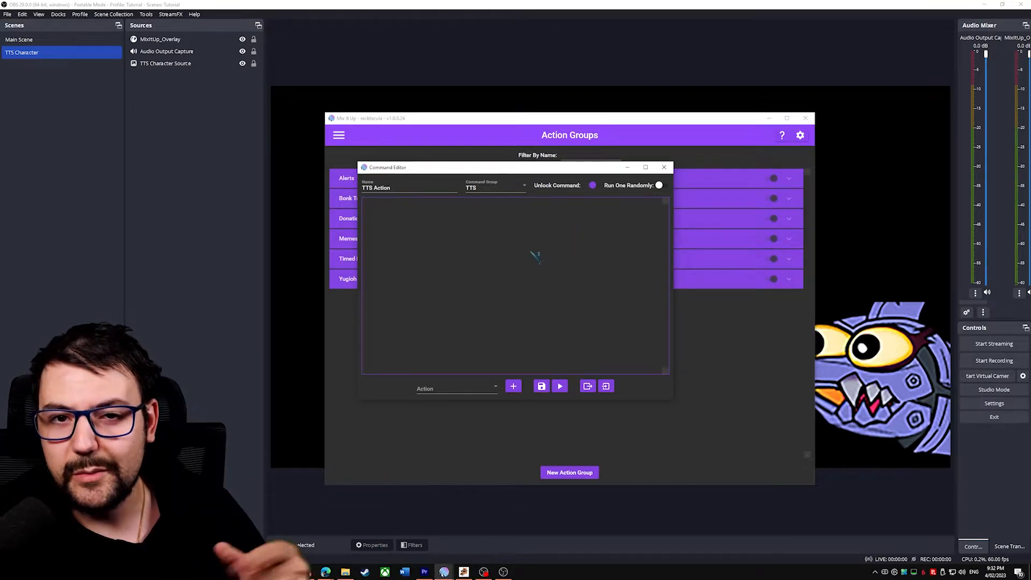
# - Add a Streaming Software action to the TTS Action command
pyautogui.click(447, 389)
pyautogui.scroll(-3, 447, 391)
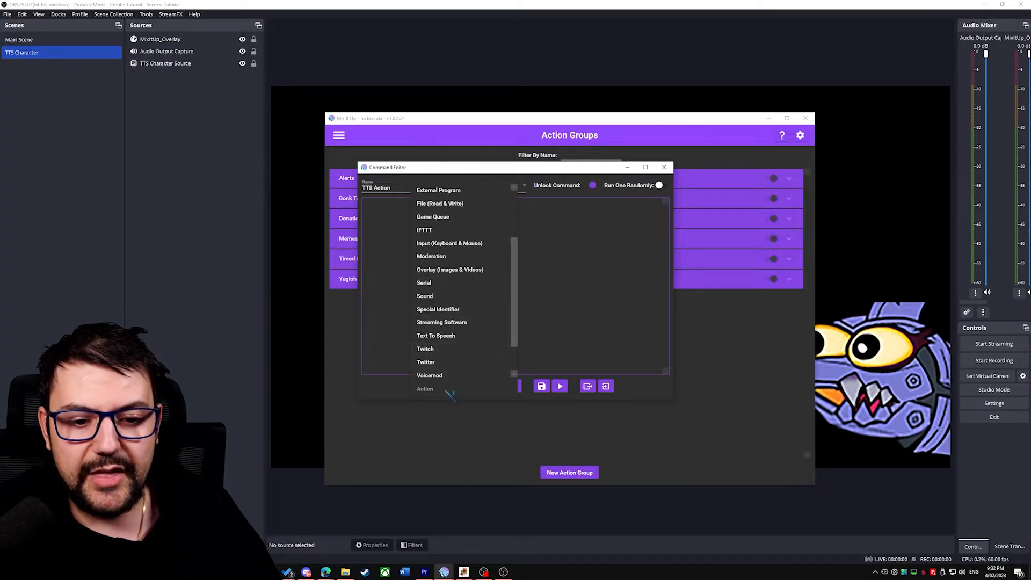
pyautogui.scroll(-1, 446, 370)
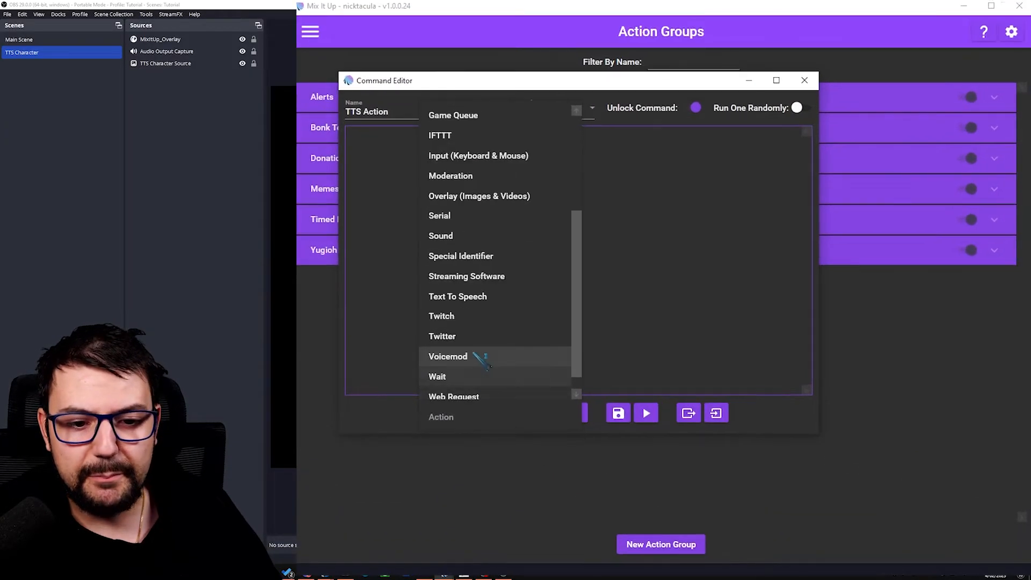
pyautogui.click(474, 277)
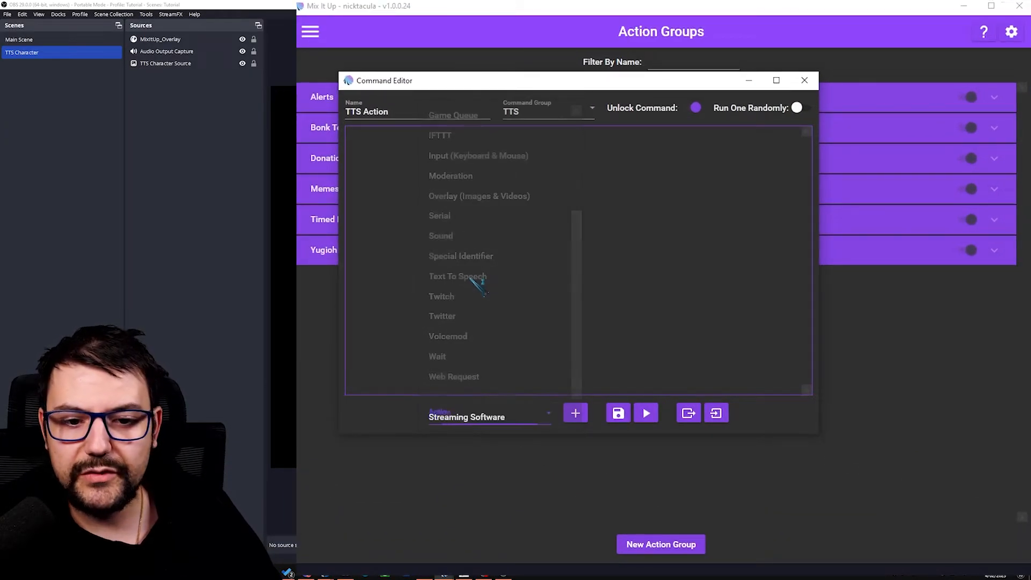
pyautogui.click(577, 419)
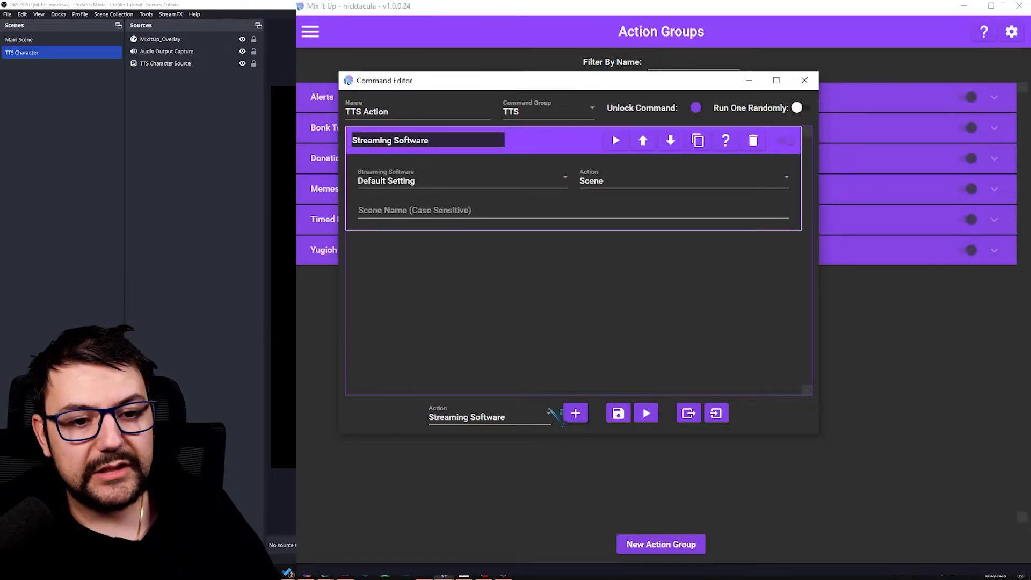
# - Configure the Streaming Software action for OBS Studio with Source Filter Visibility and the source name TTS Character
pyautogui.click(398, 183)
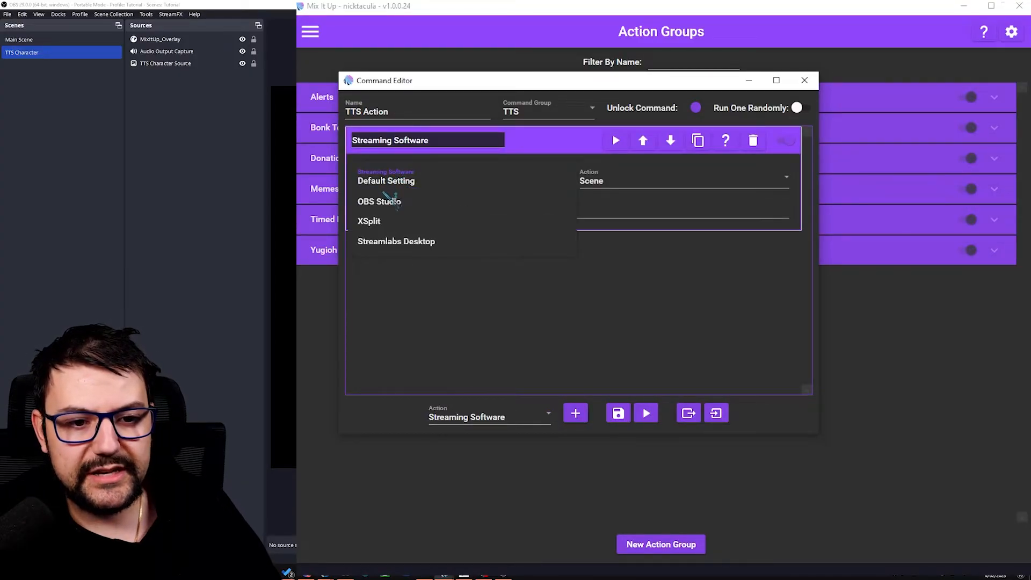
pyautogui.click(385, 200)
pyautogui.click(607, 186)
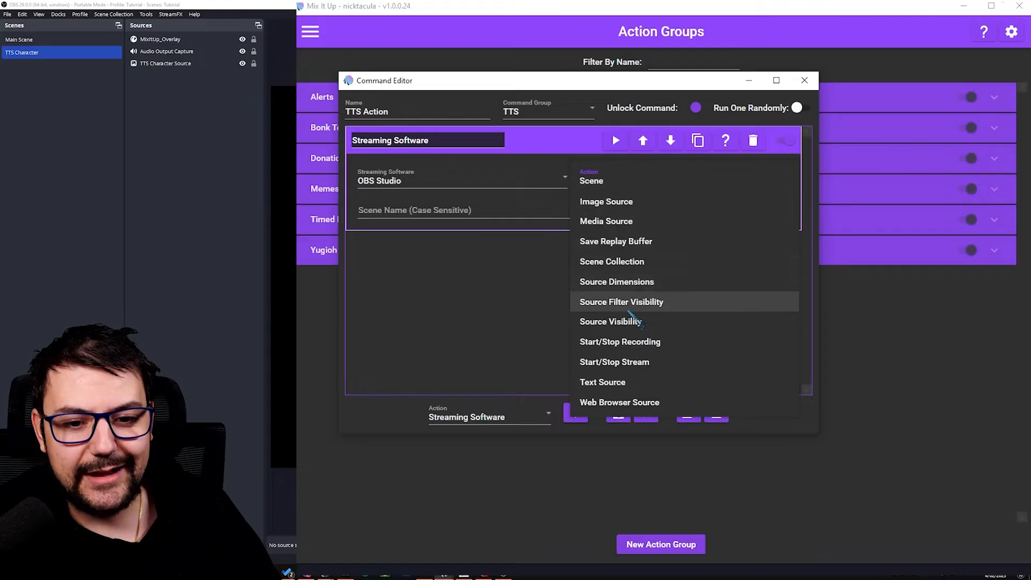
pyautogui.click(614, 304)
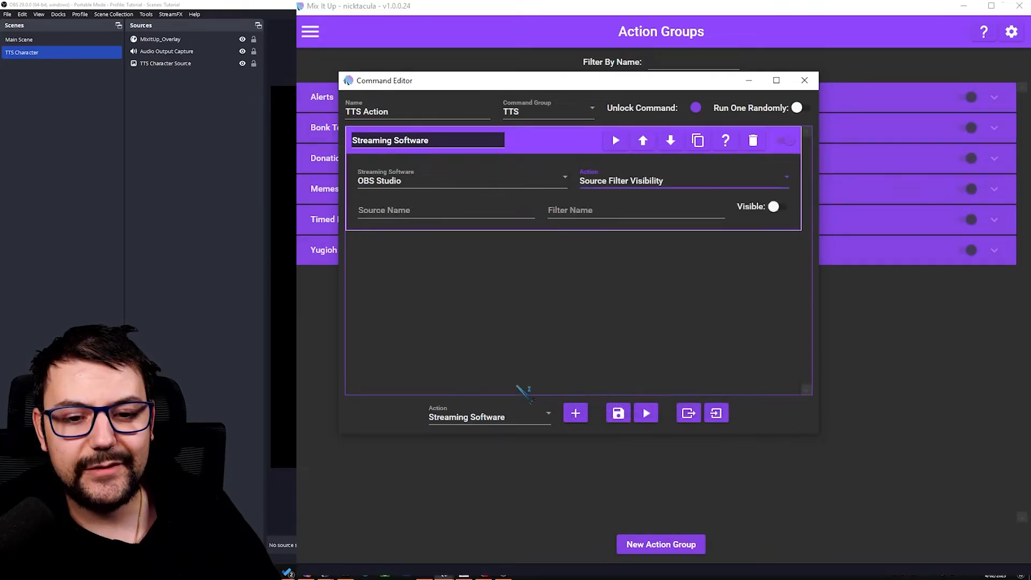
pyautogui.click(399, 213)
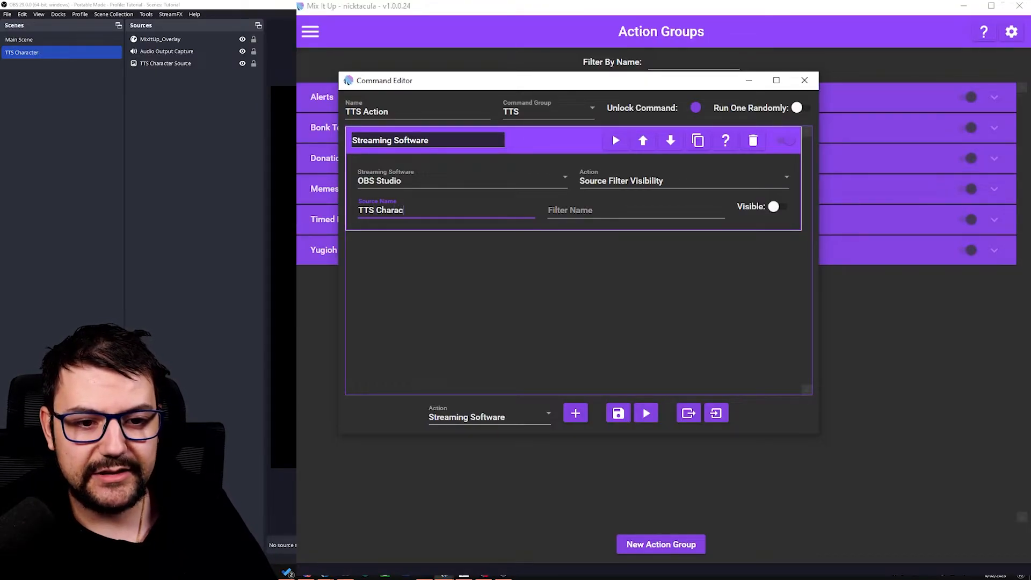
pyautogui.click(449, 257)
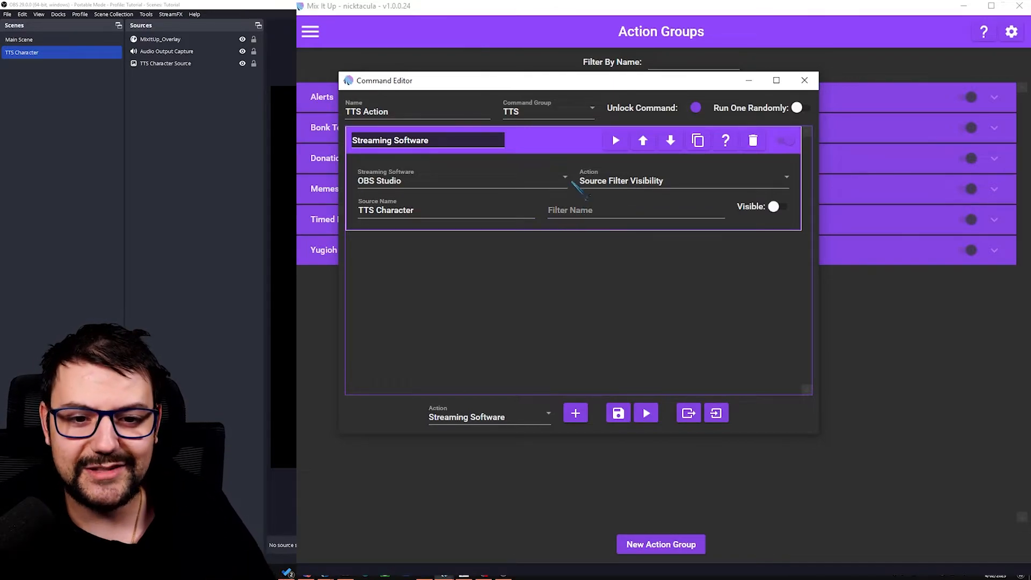
# - Look up the TTS Character scene's filters in OBS, then in Mix It Up enter the filter name TTS Character Move In and enable Visible
pyautogui.click(571, 210)
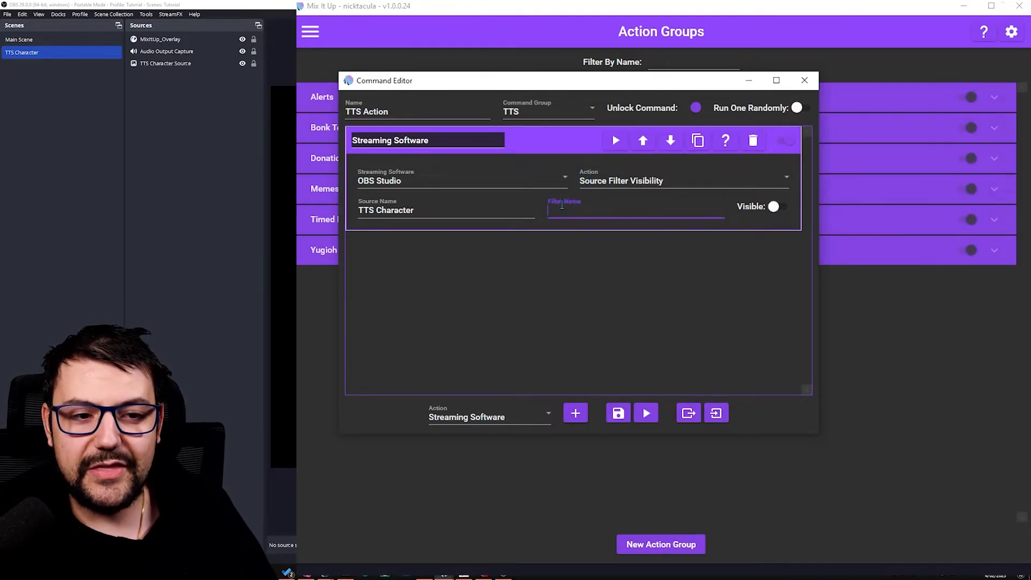
pyautogui.rightClick(34, 54)
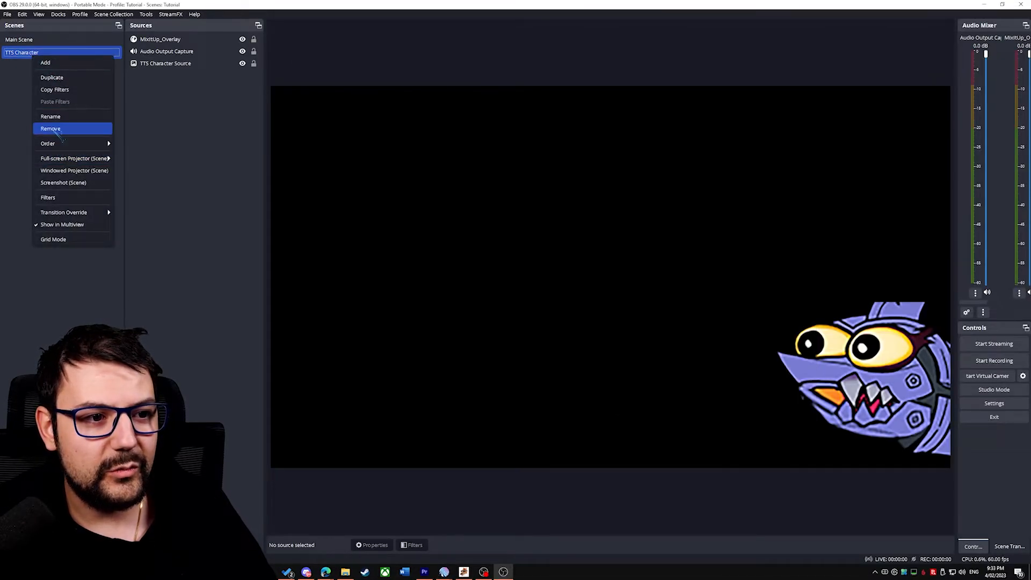
pyautogui.click(48, 198)
pyautogui.moveTo(389, 132); pyautogui.dragTo(160, 89)
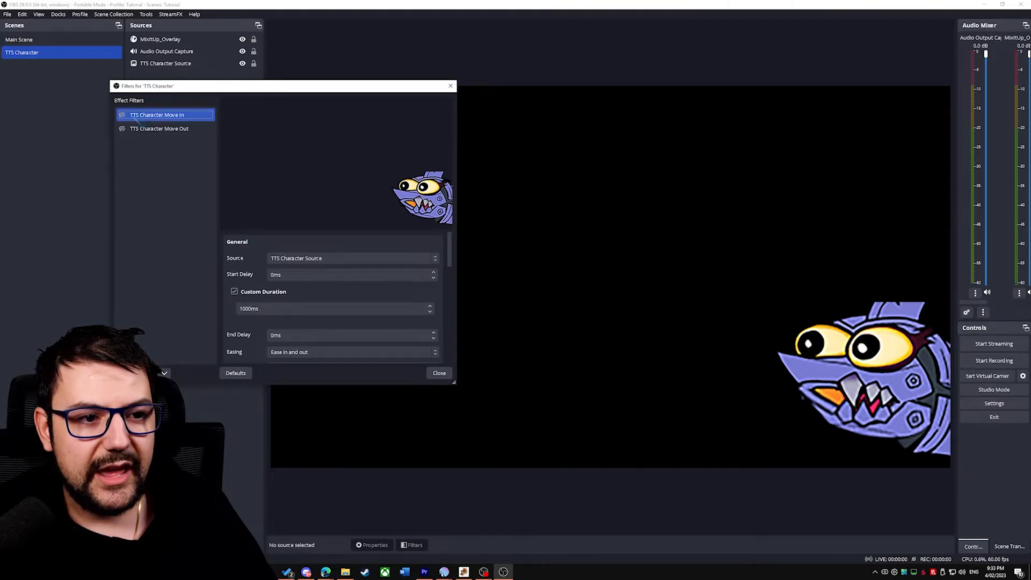
pyautogui.moveTo(445, 572)
pyautogui.click(472, 529)
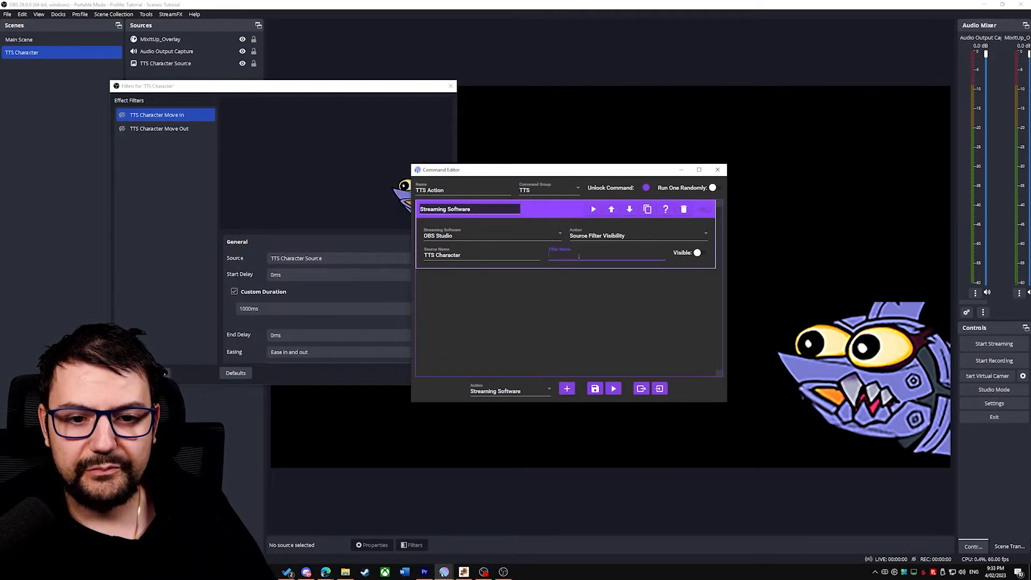
pyautogui.write('TTS Character Move In')
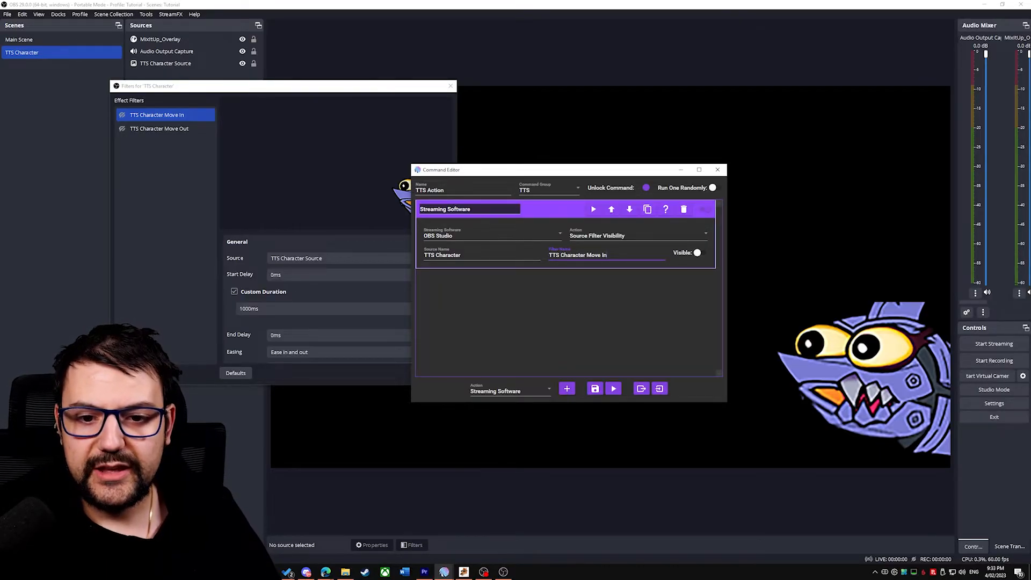
pyautogui.click(699, 253)
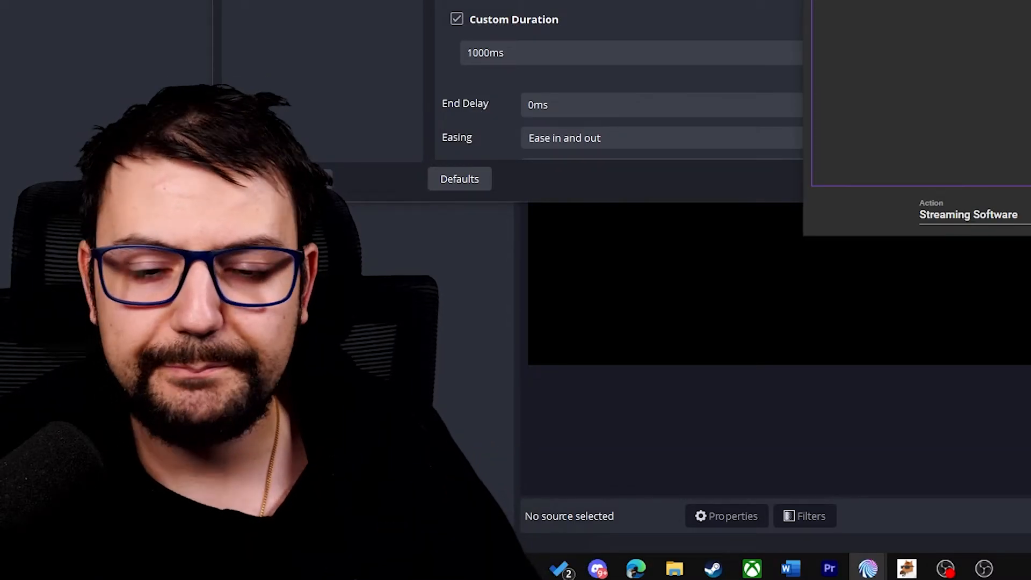
# - Add a Wait action of 1 second after the Streaming Software action
pyautogui.click(535, 503)
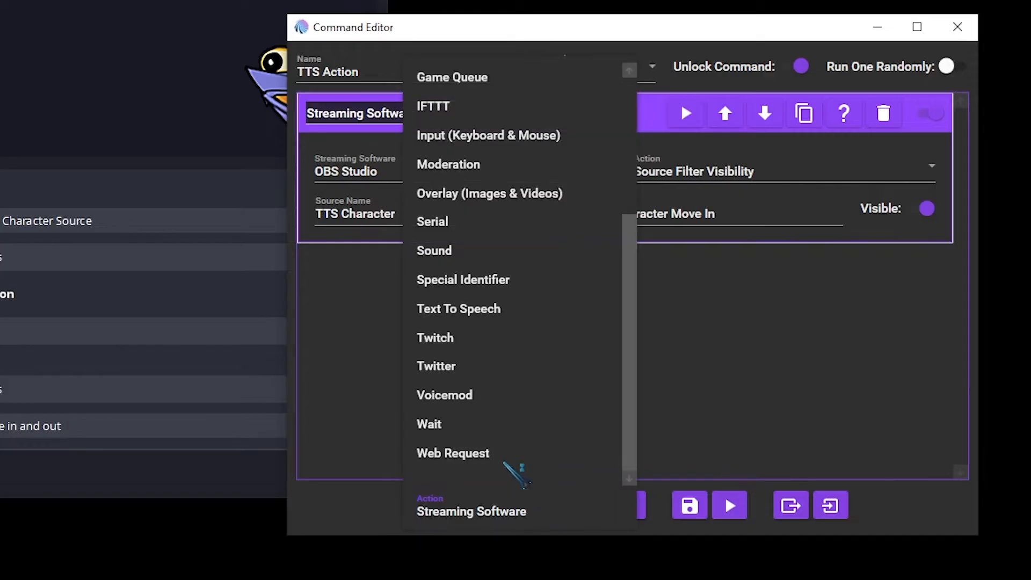
pyautogui.click(505, 424)
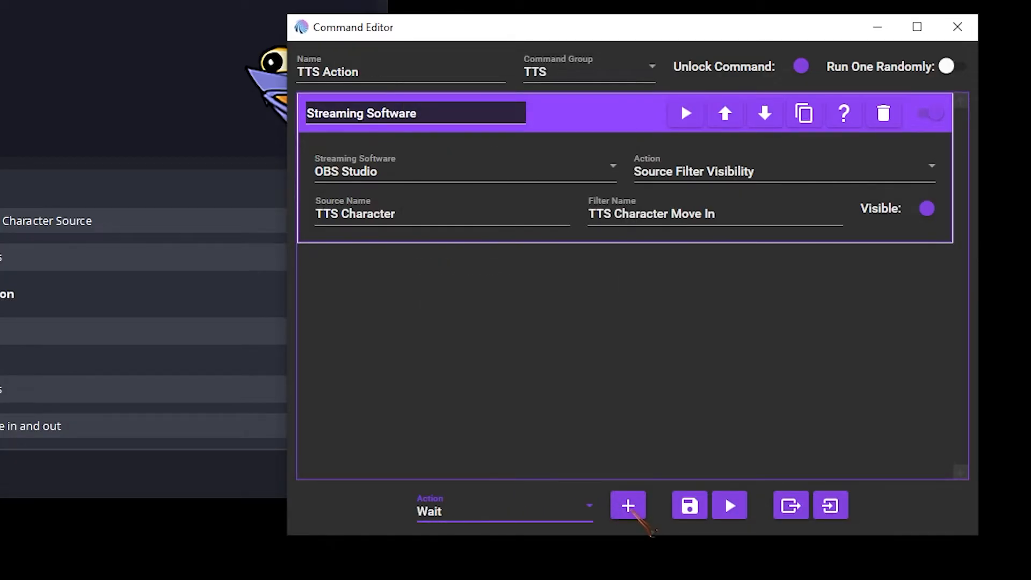
pyautogui.click(628, 505)
pyautogui.click(461, 326)
pyautogui.click(481, 384)
# - Add a Text To Speech action using the US English Male voice with the speech message $allargs
pyautogui.click(516, 510)
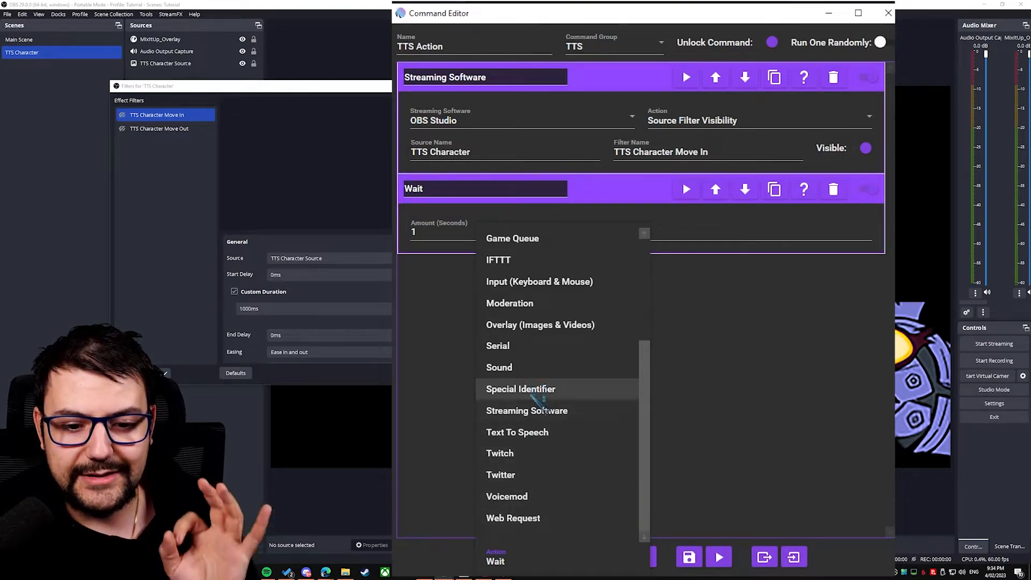
pyautogui.click(547, 432)
pyautogui.click(643, 557)
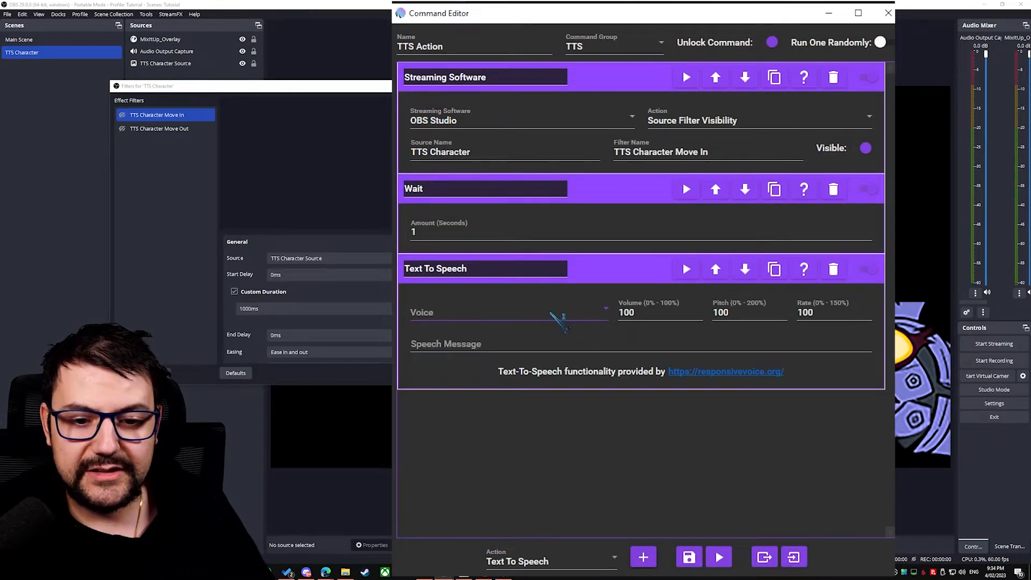
pyautogui.click(499, 321)
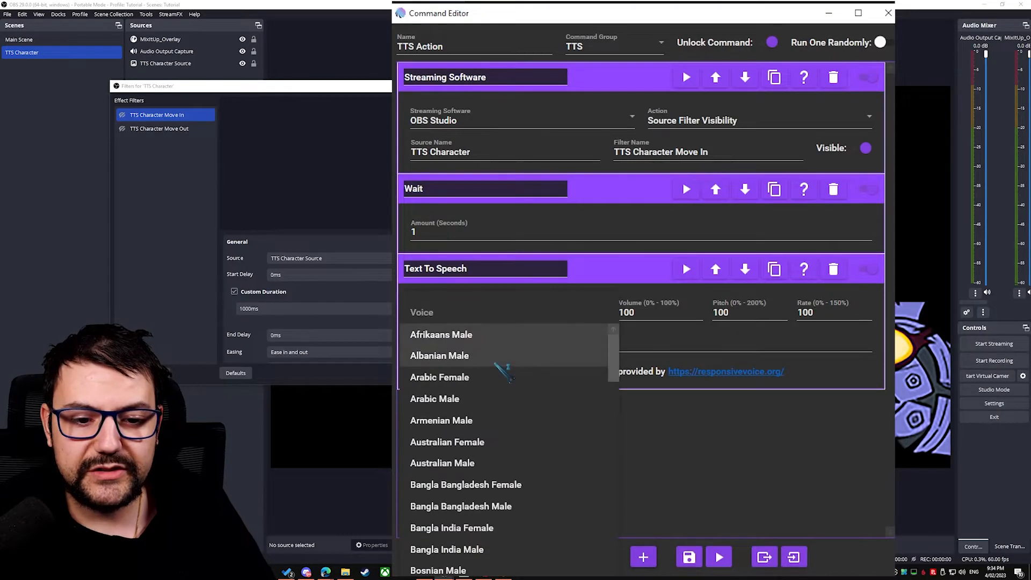
pyautogui.scroll(-5, 473, 424)
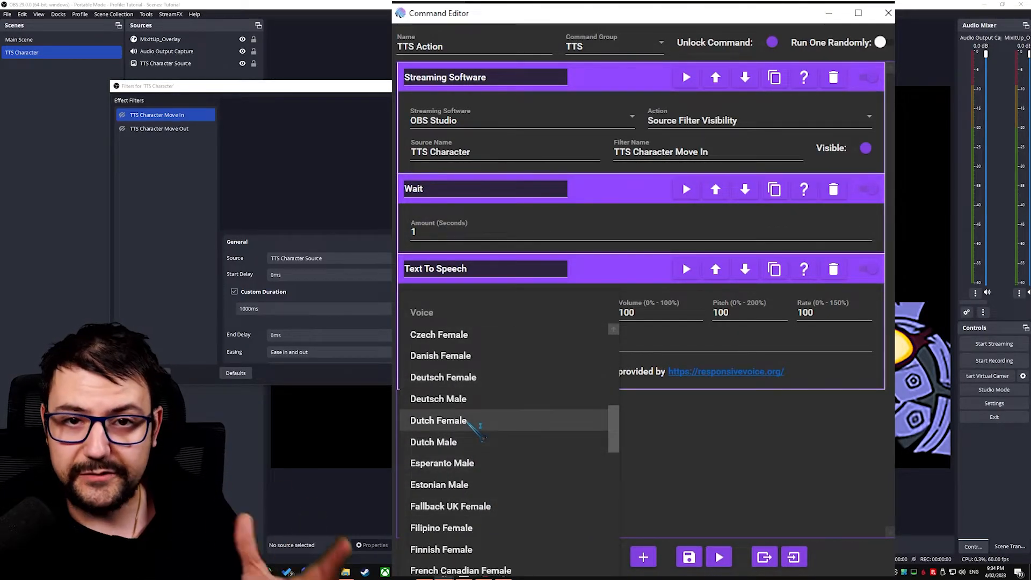
pyautogui.scroll(-15, 489, 409)
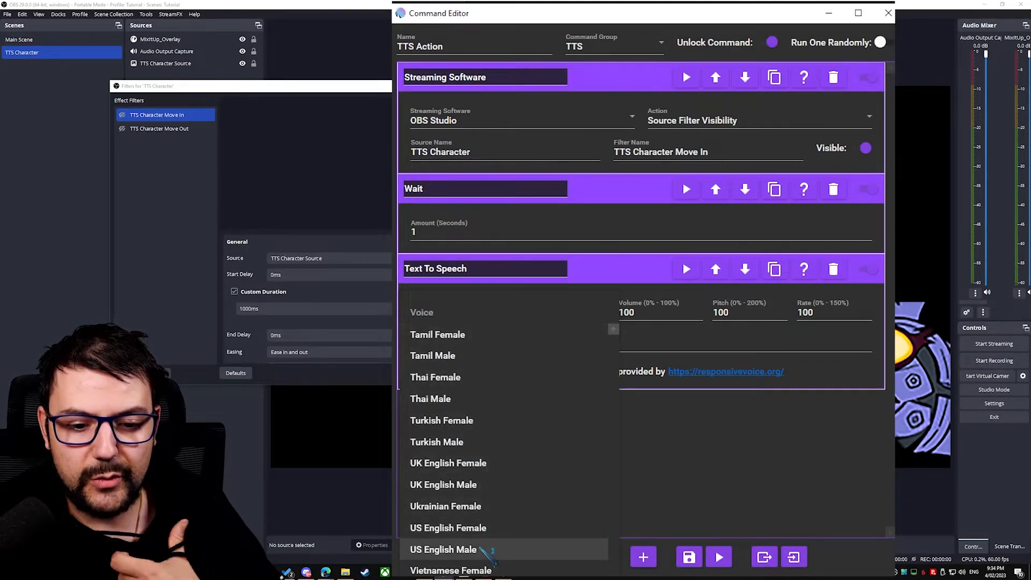
pyautogui.click(467, 553)
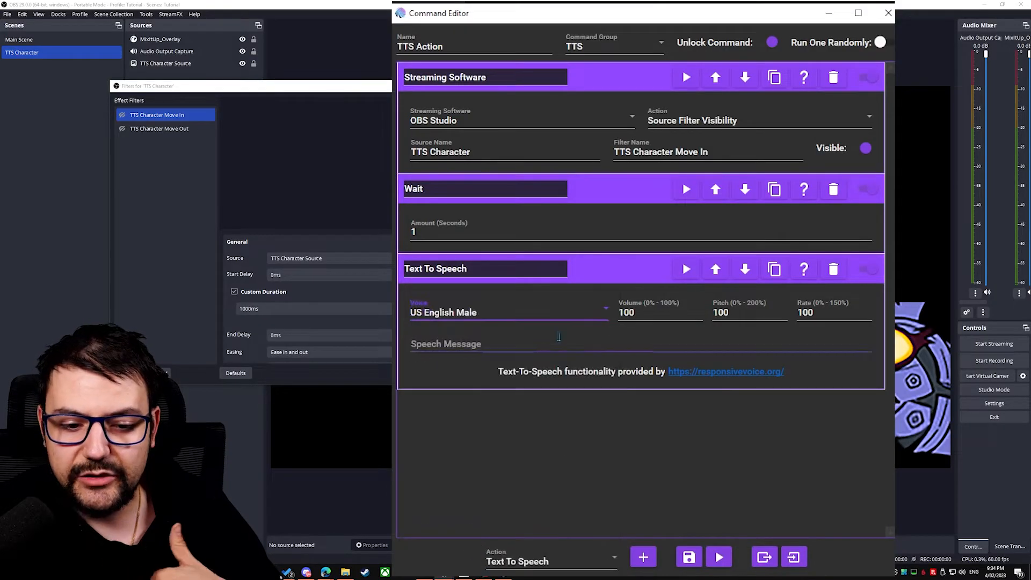
pyautogui.click(536, 345)
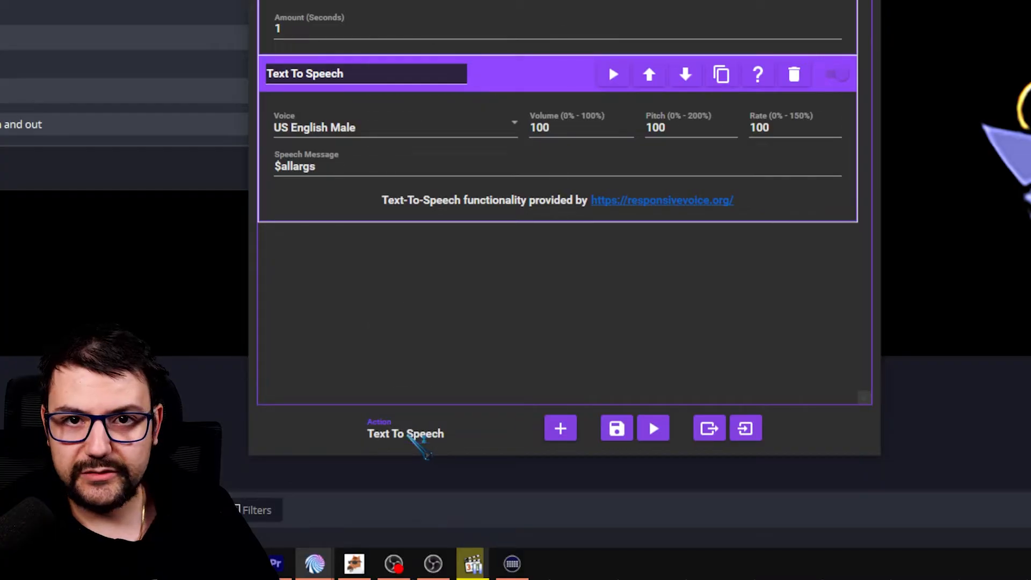
# - Add a second Wait action after Text To Speech with the amount set to $argcount * 0.4 seconds
pyautogui.click(416, 436)
pyautogui.click(398, 356)
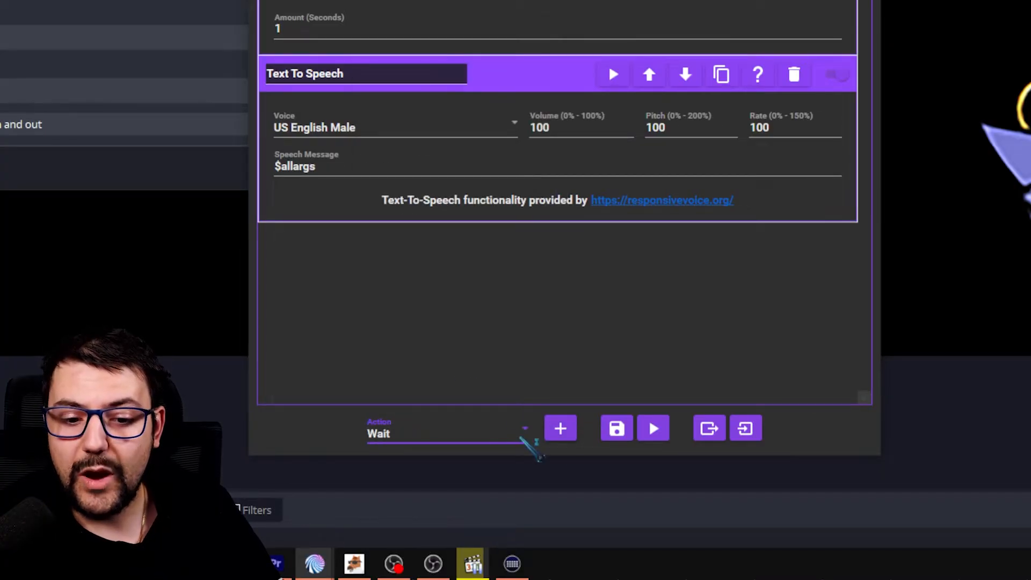
pyautogui.click(561, 428)
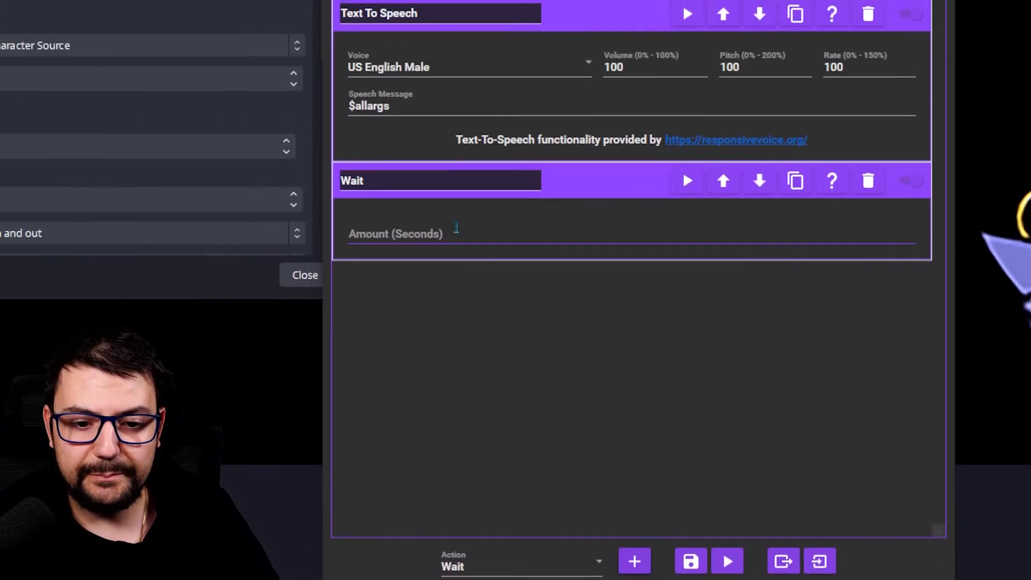
pyautogui.click(456, 227)
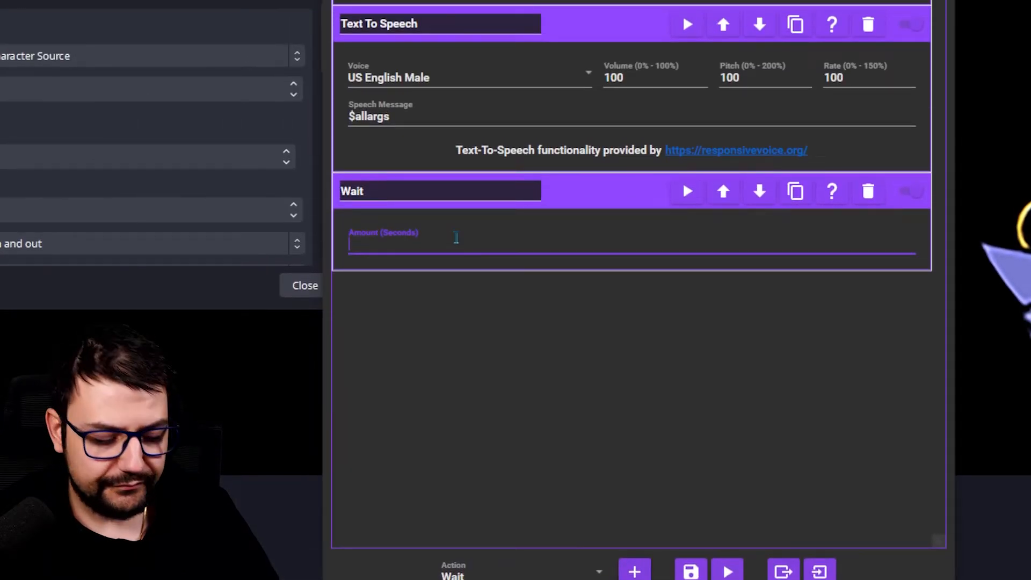
pyautogui.write('$argcount')
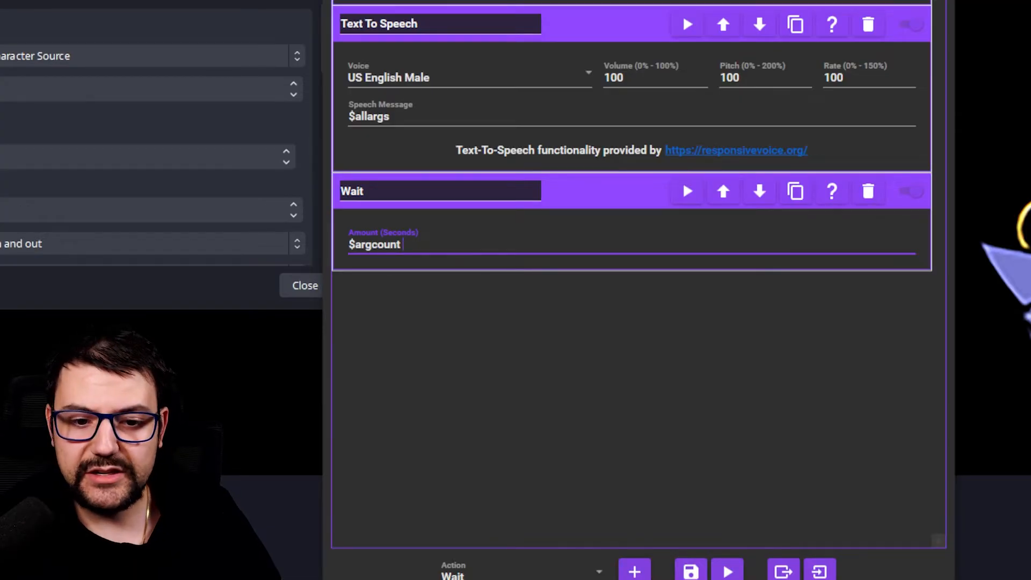
pyautogui.write('*')
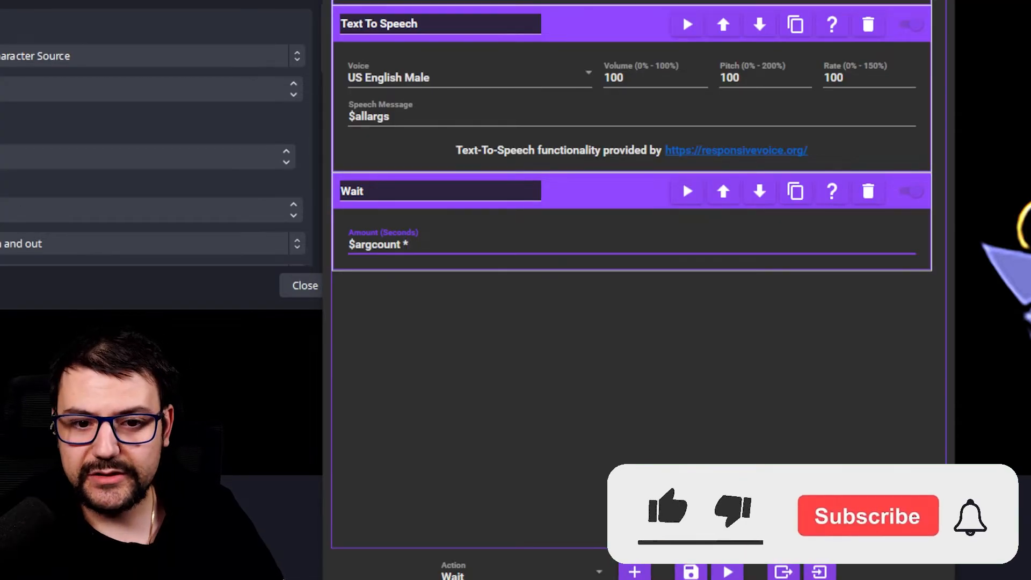
pyautogui.write(' 0.4')
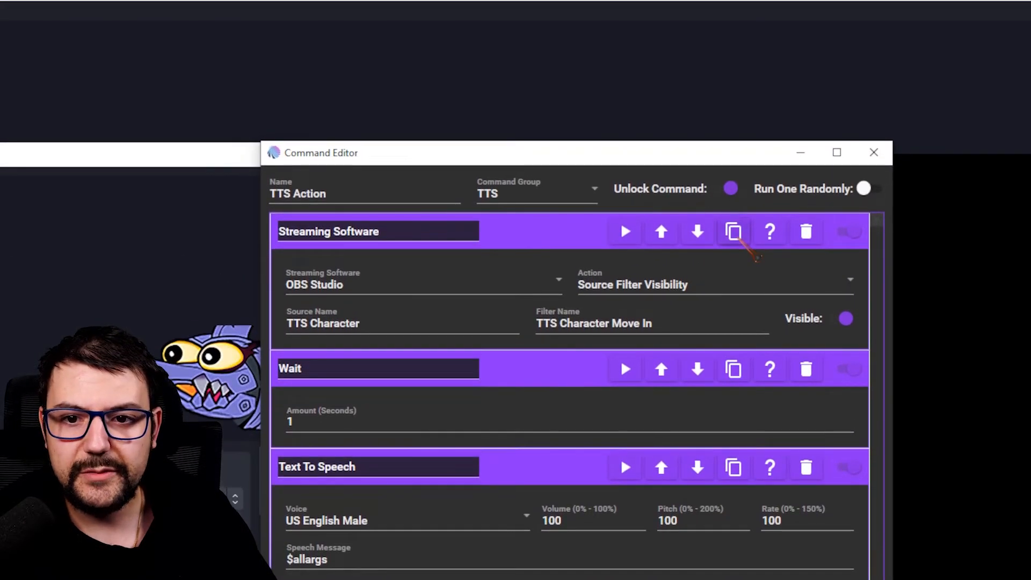
# - Duplicate the Streaming Software action and set the copy's filter name to TTS Character Move Out
pyautogui.click(741, 239)
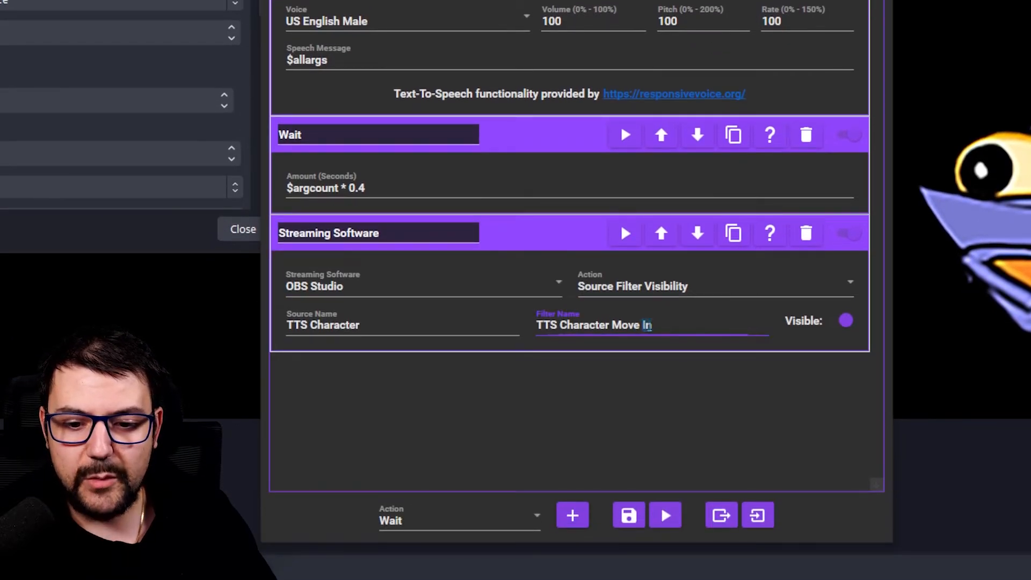
pyautogui.doubleClick(653, 385)
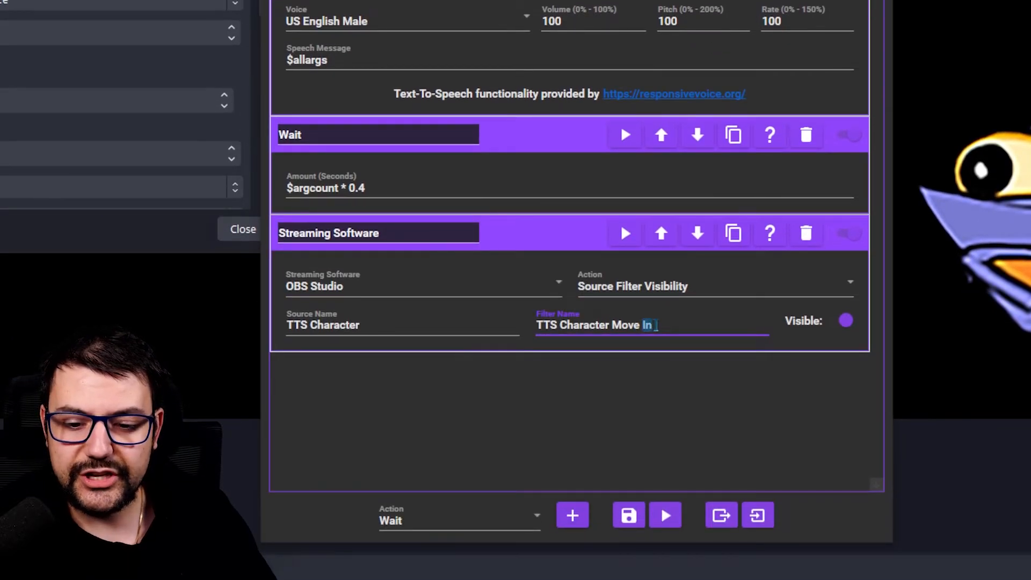
pyautogui.write('Out')
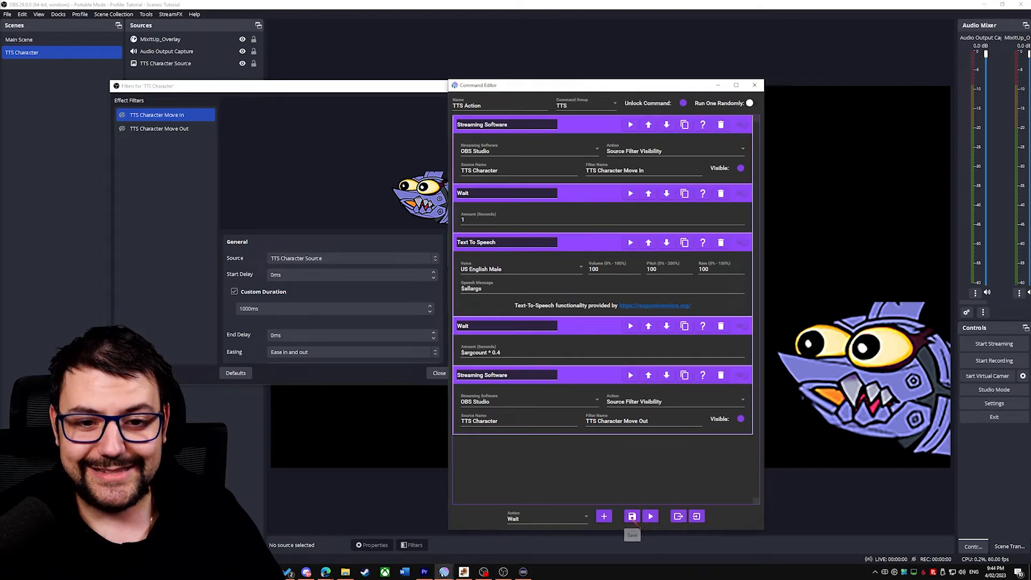
# - Save the TTS Action command and expand the TTS group in Mix It Up's Action Groups
pyautogui.click(633, 516)
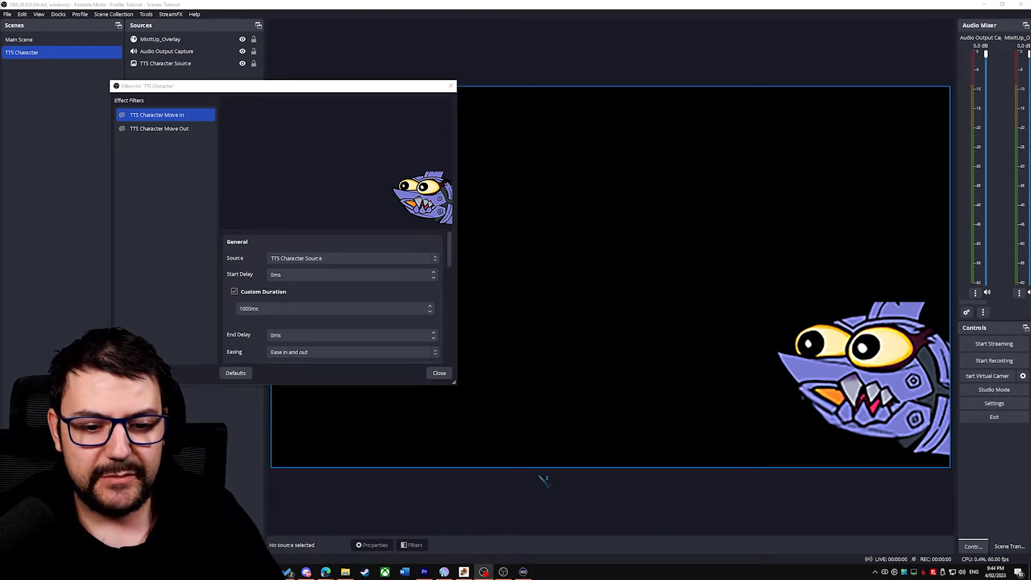
pyautogui.click(451, 573)
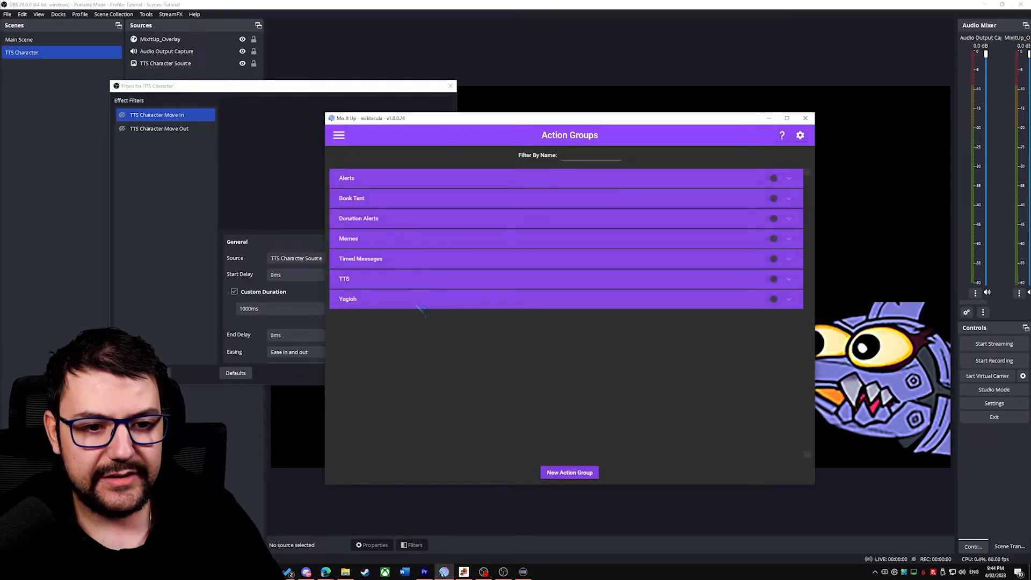
pyautogui.click(790, 279)
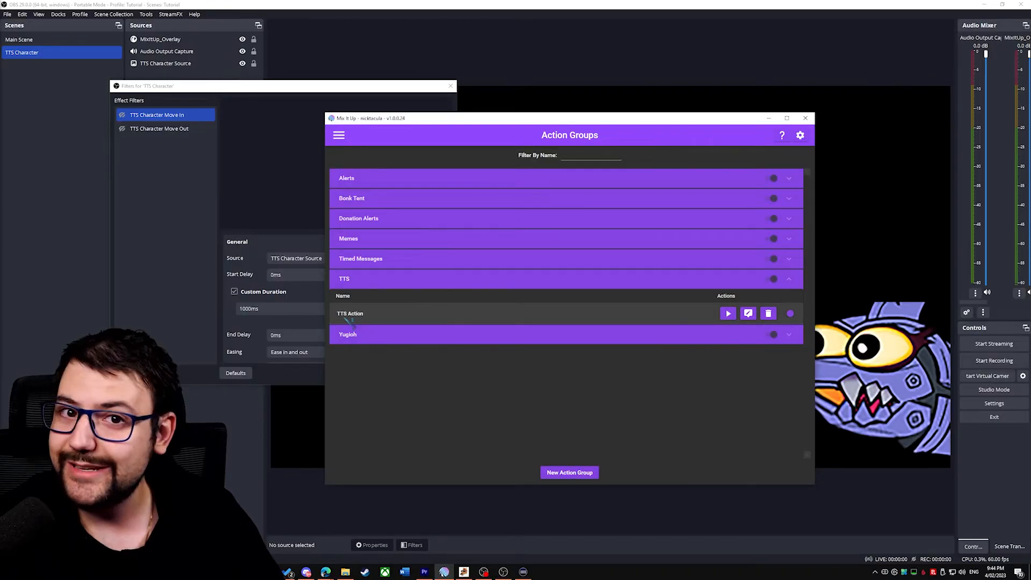
# - Start a new chat command in Mix It Up and add a Command action to it
pyautogui.click(340, 137)
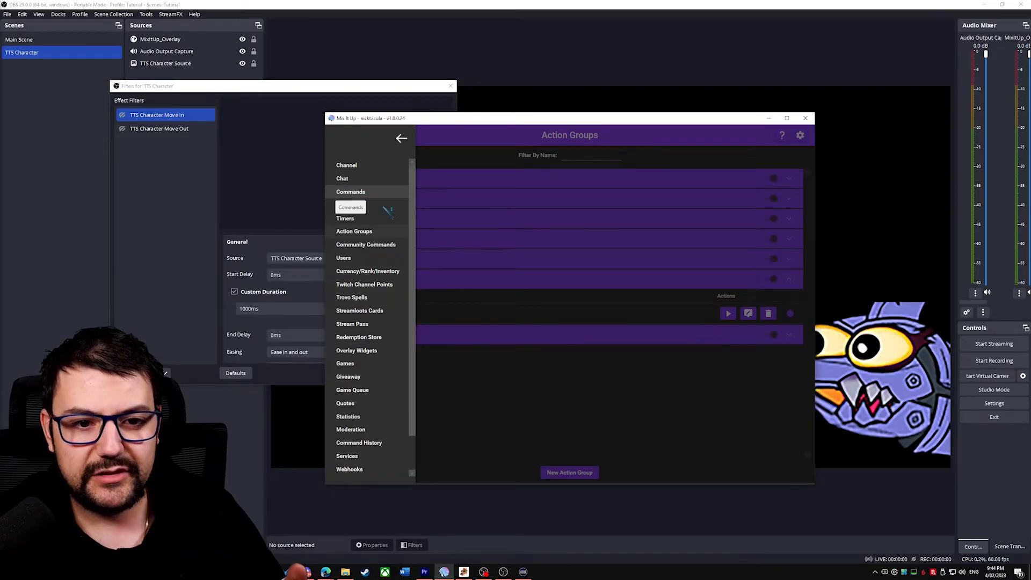
pyautogui.click(351, 194)
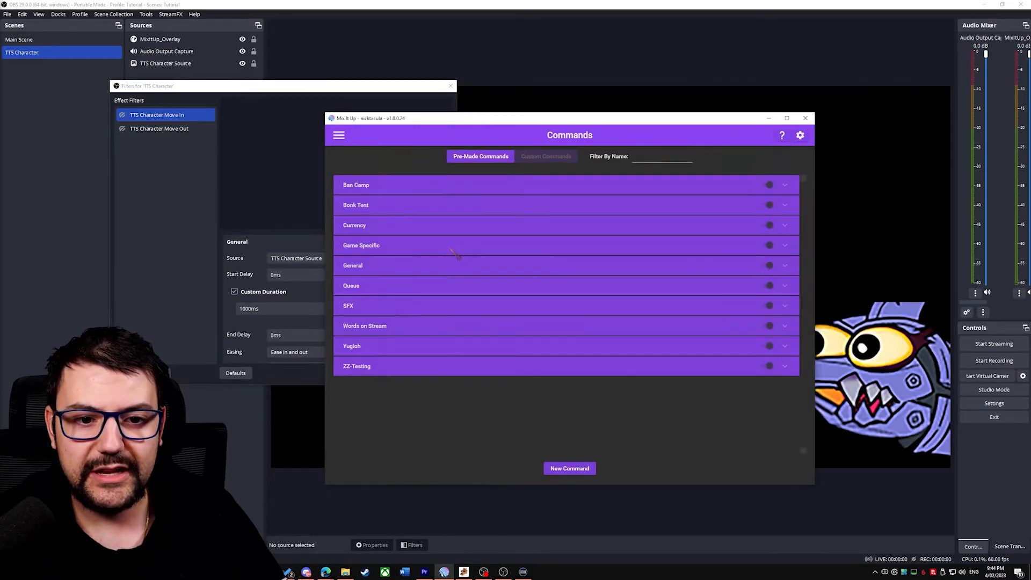
pyautogui.click(574, 470)
pyautogui.click(460, 390)
pyautogui.scroll(1, 476, 260)
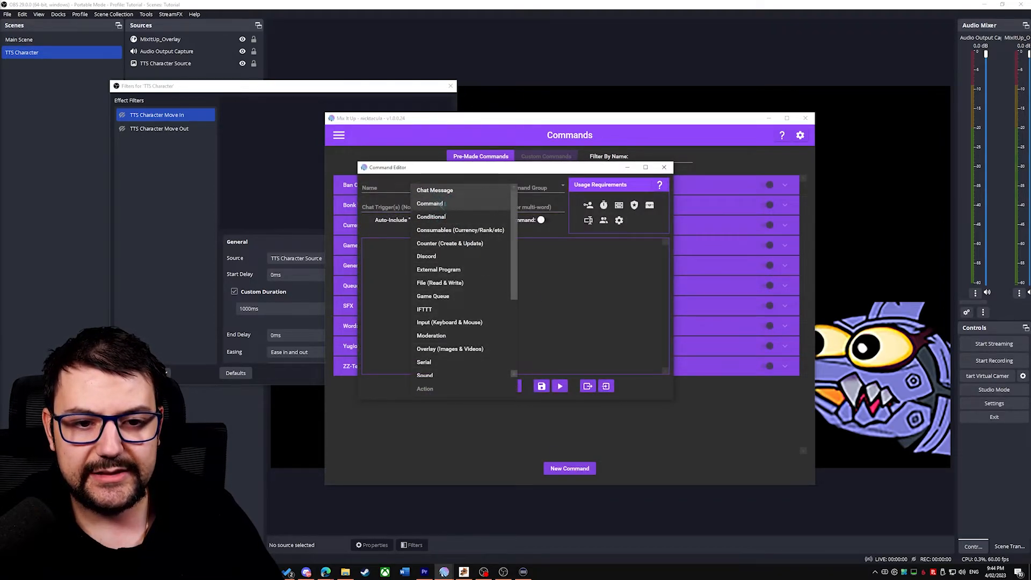
pyautogui.click(435, 204)
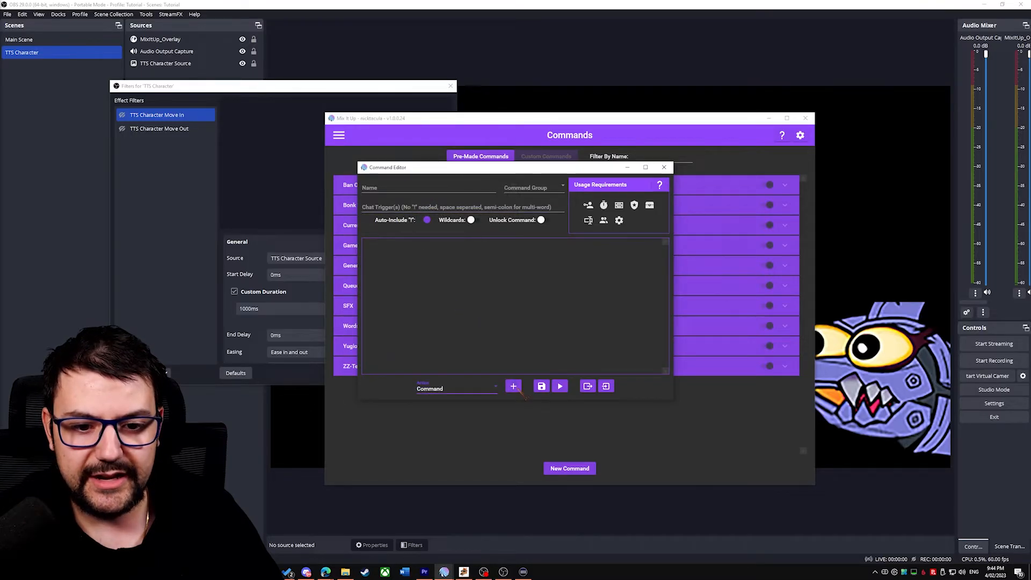
pyautogui.click(514, 386)
# - Set the Command action's type to Action Group, browse the available commands for TTS Action, and close the editor without saving
pyautogui.click(430, 299)
pyautogui.click(425, 312)
pyautogui.click(570, 297)
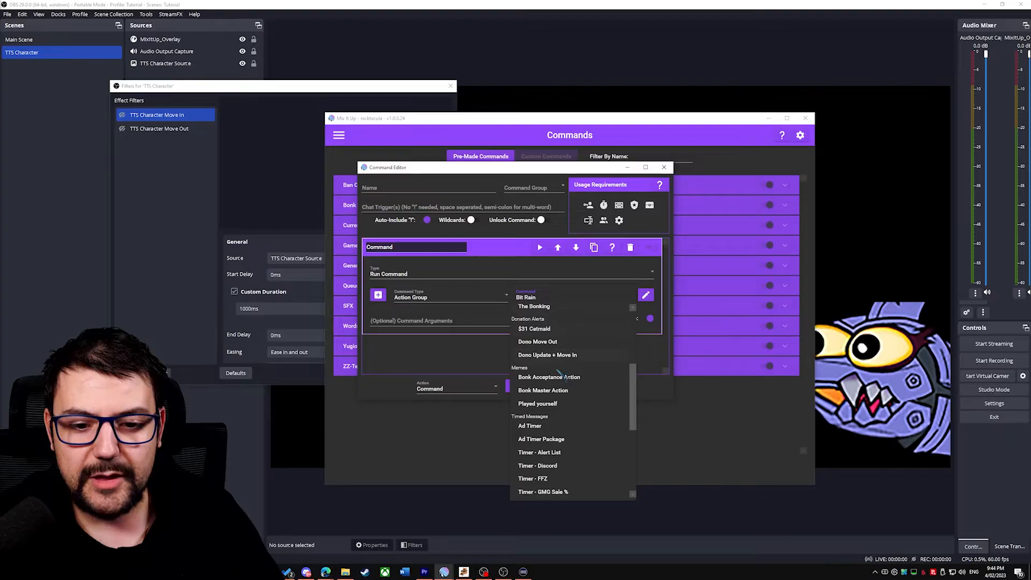
pyautogui.scroll(-5, 559, 375)
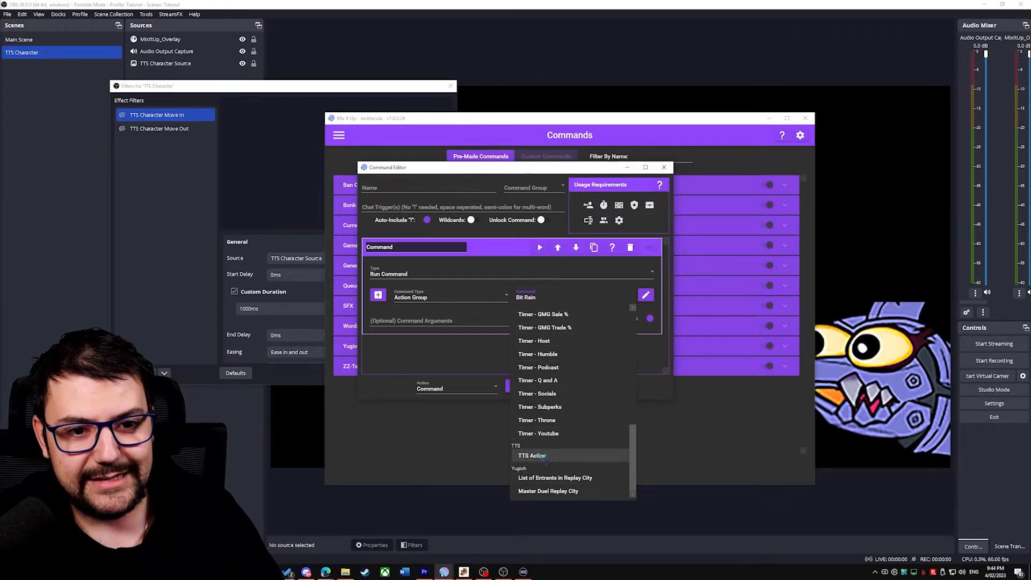
pyautogui.click(462, 353)
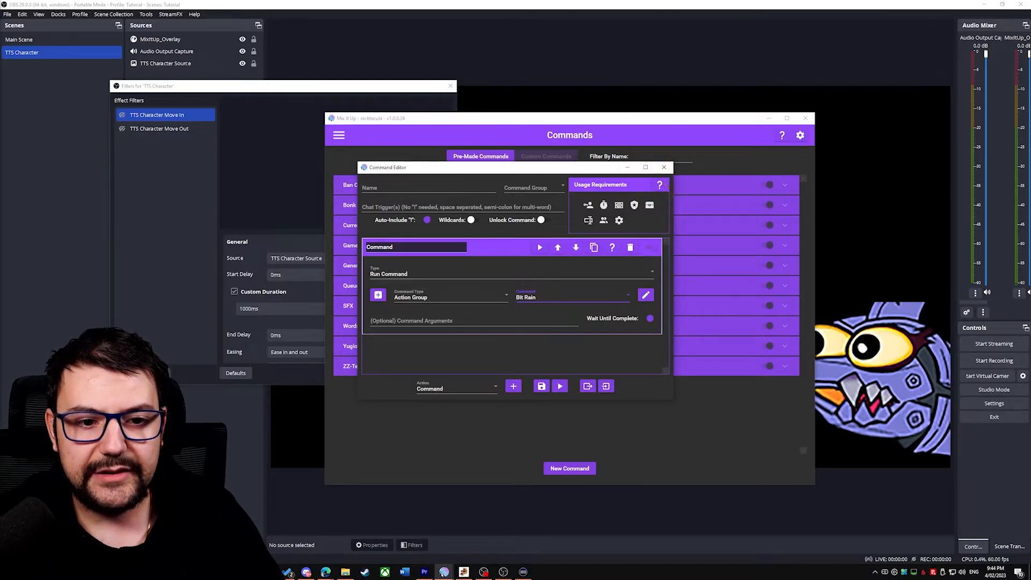
pyautogui.click(664, 168)
# - Add a command to an existing Twitch channel point reward, choosing TTS as the reward name
pyautogui.click(339, 135)
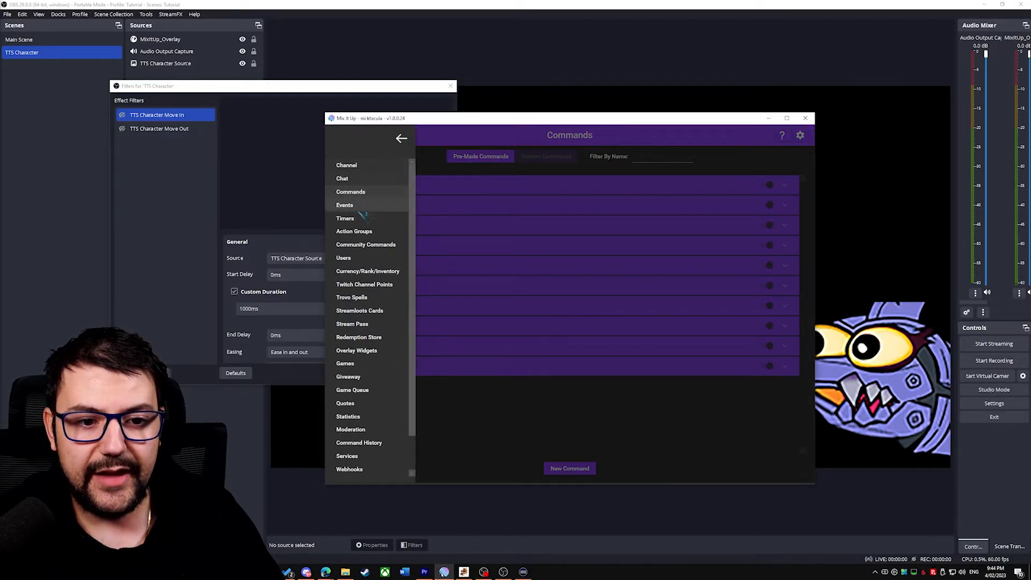
pyautogui.click(364, 286)
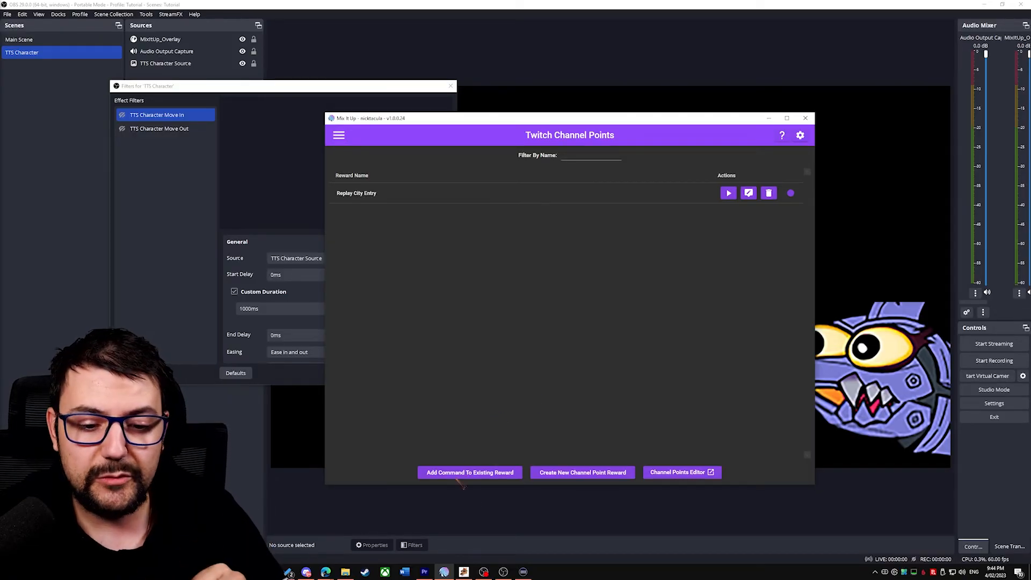
pyautogui.click(430, 473)
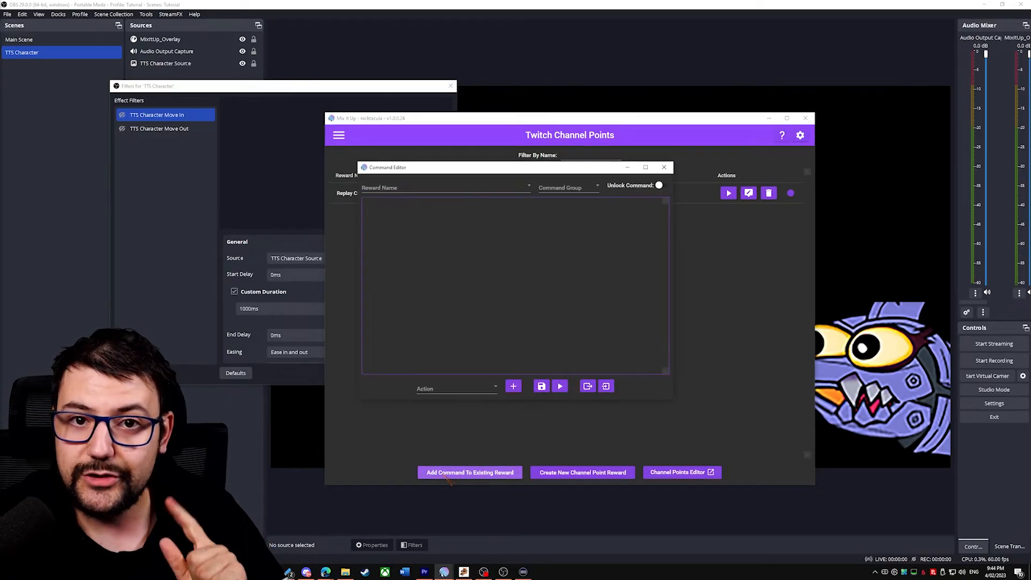
pyautogui.click(440, 188)
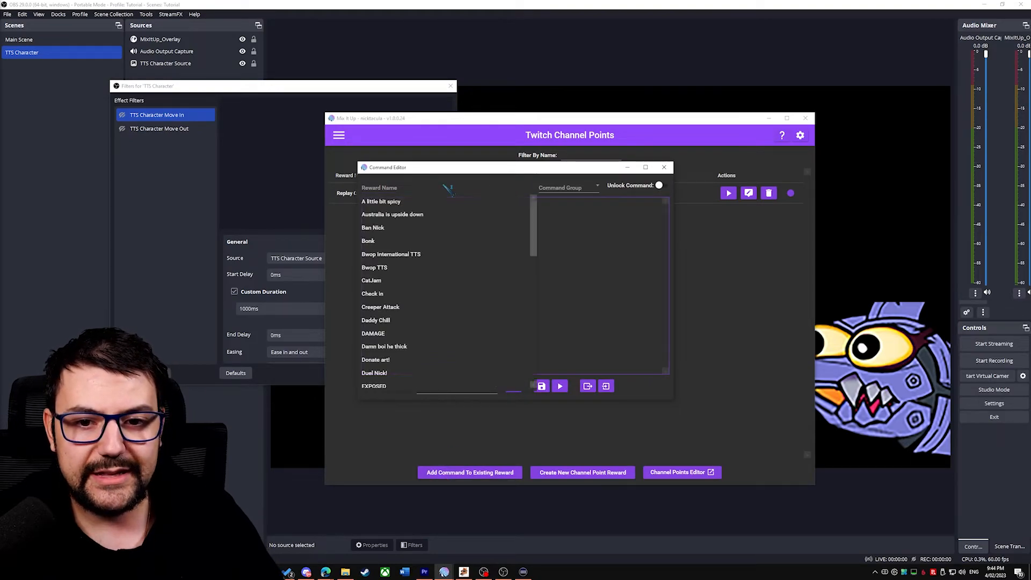
pyautogui.scroll(-12, 404, 202)
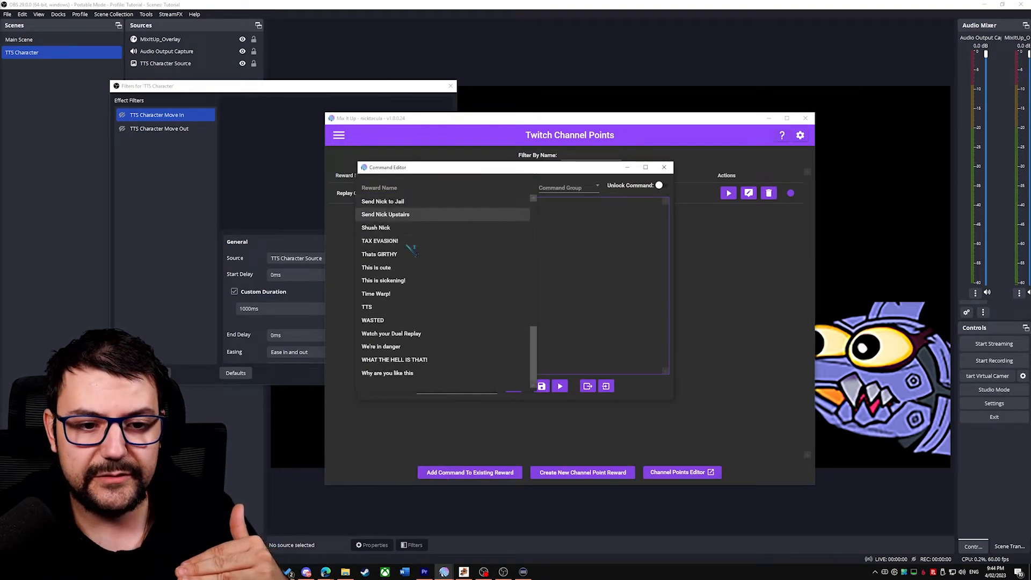
pyautogui.click(369, 308)
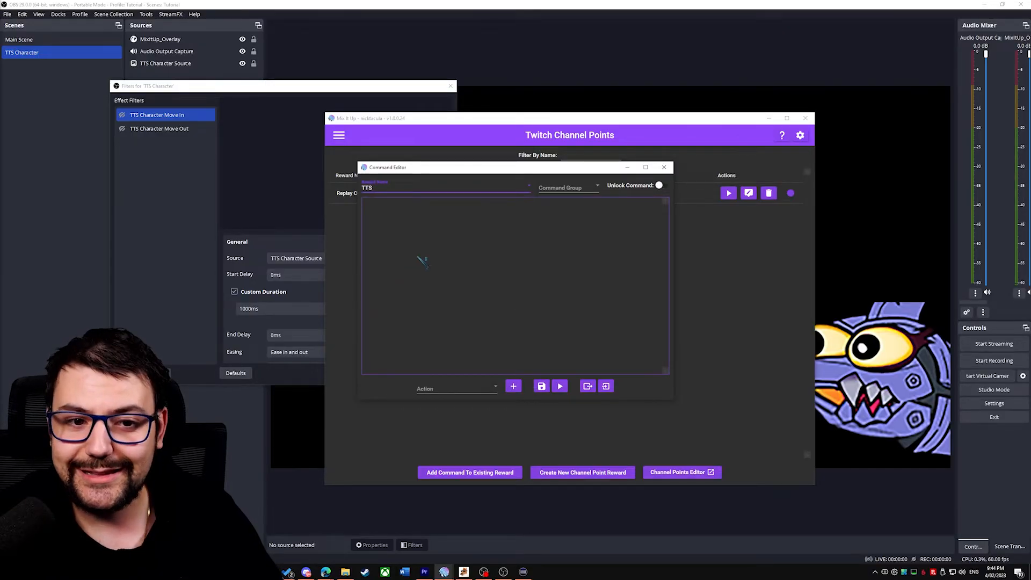
# - Assign the reward command to the TTS command group and enable Unlock Command
pyautogui.click(569, 189)
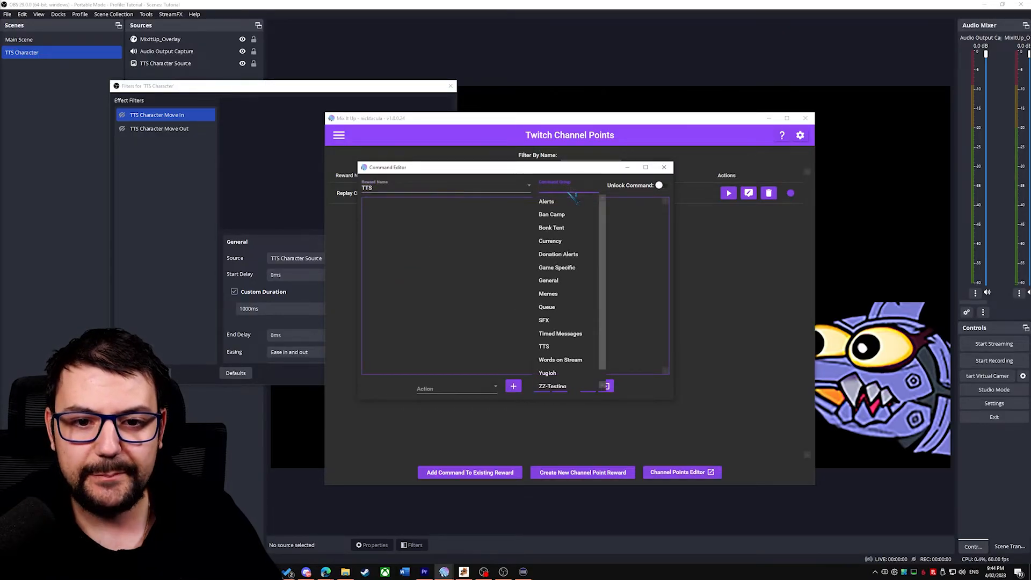
pyautogui.click(544, 347)
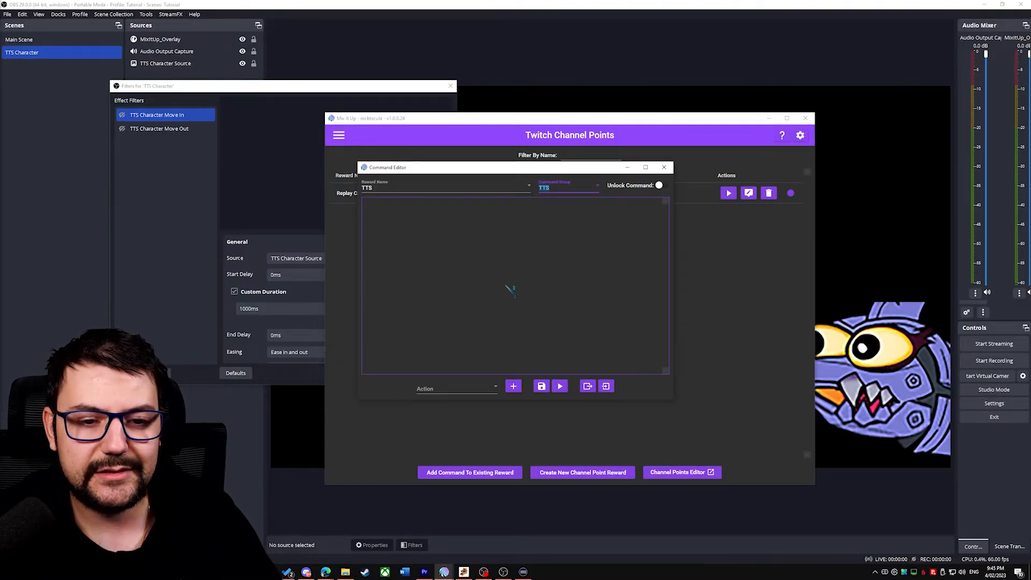
pyautogui.click(661, 186)
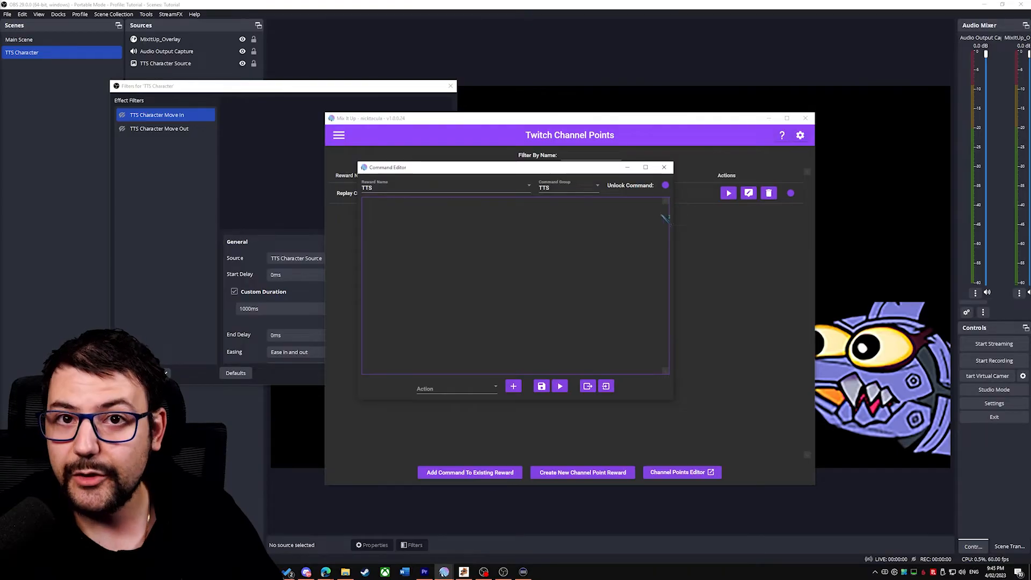
# - Add a Command action to the TTS reward command
pyautogui.click(457, 389)
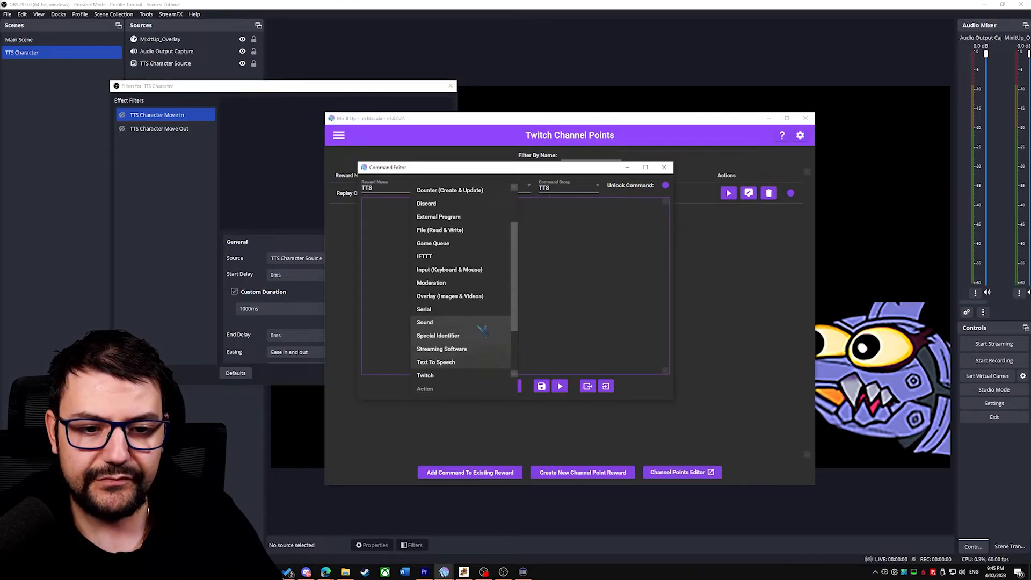
pyautogui.scroll(-2, 449, 279)
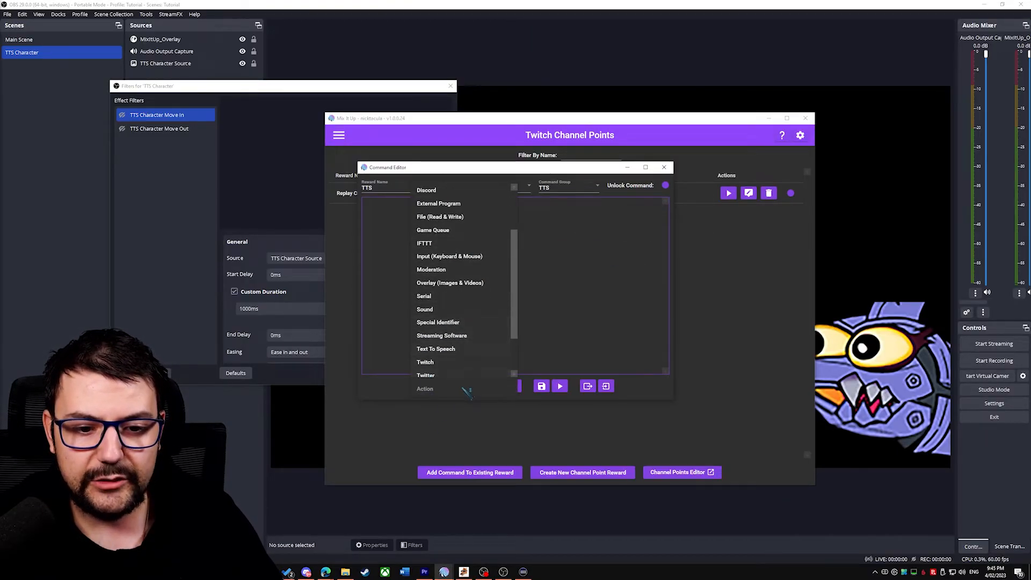
pyautogui.scroll(2, 443, 215)
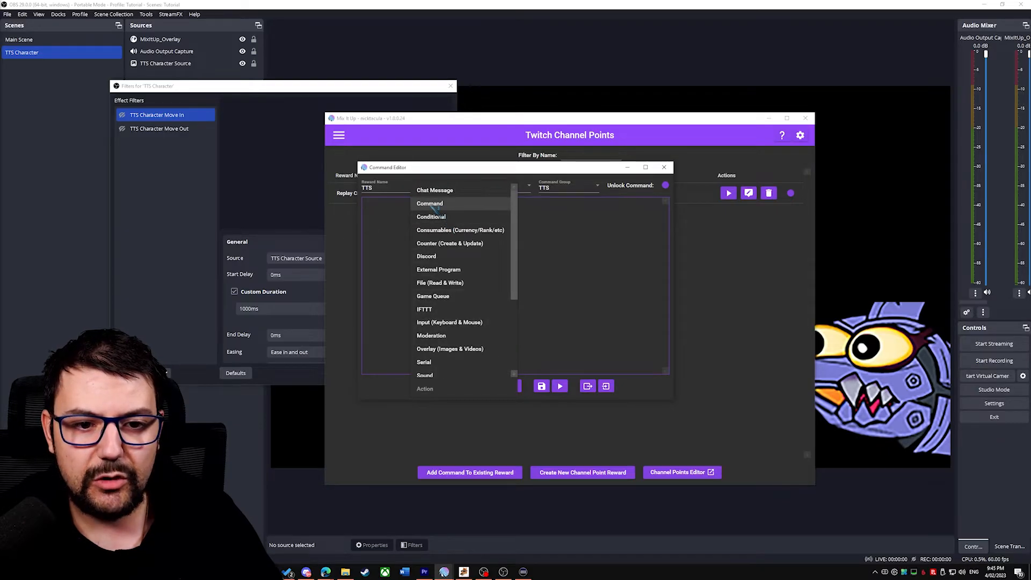
pyautogui.scroll(-1, 436, 211)
pyautogui.click(430, 191)
pyautogui.click(513, 386)
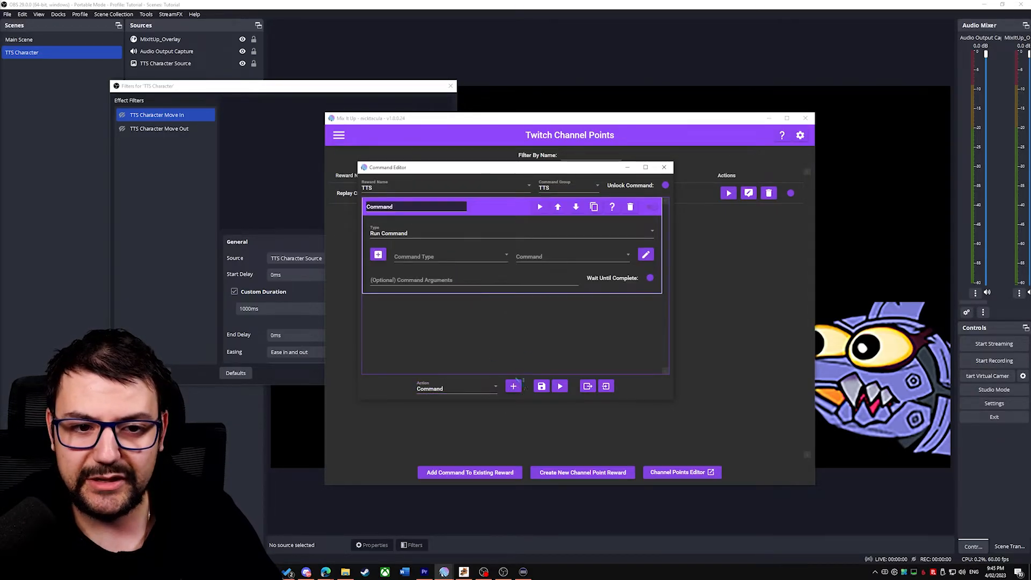
# - Configure the Run Command action with command type Action Group and command TTS Action
pyautogui.click(419, 258)
pyautogui.click(417, 271)
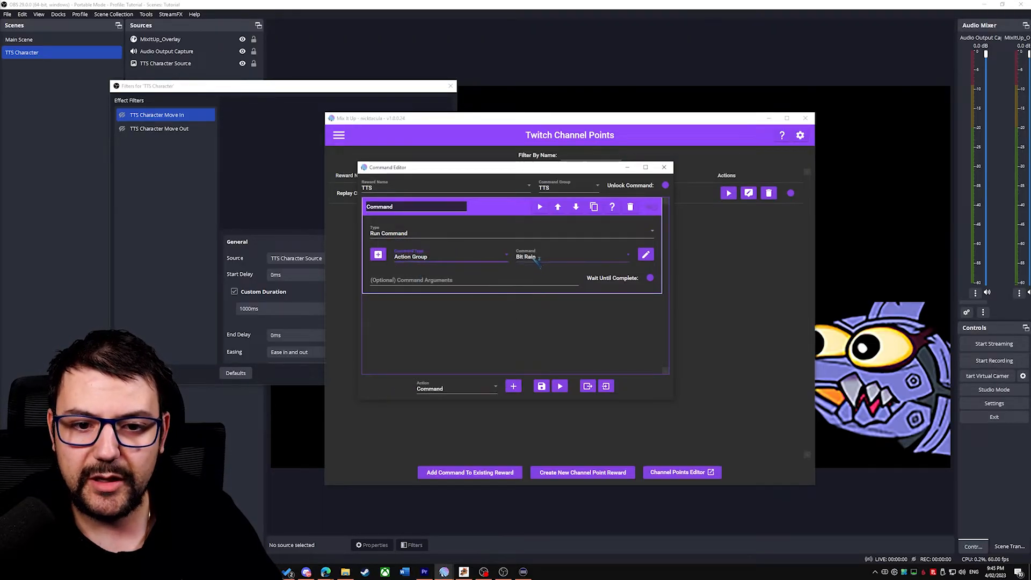
pyautogui.click(538, 258)
pyautogui.scroll(-10, 562, 344)
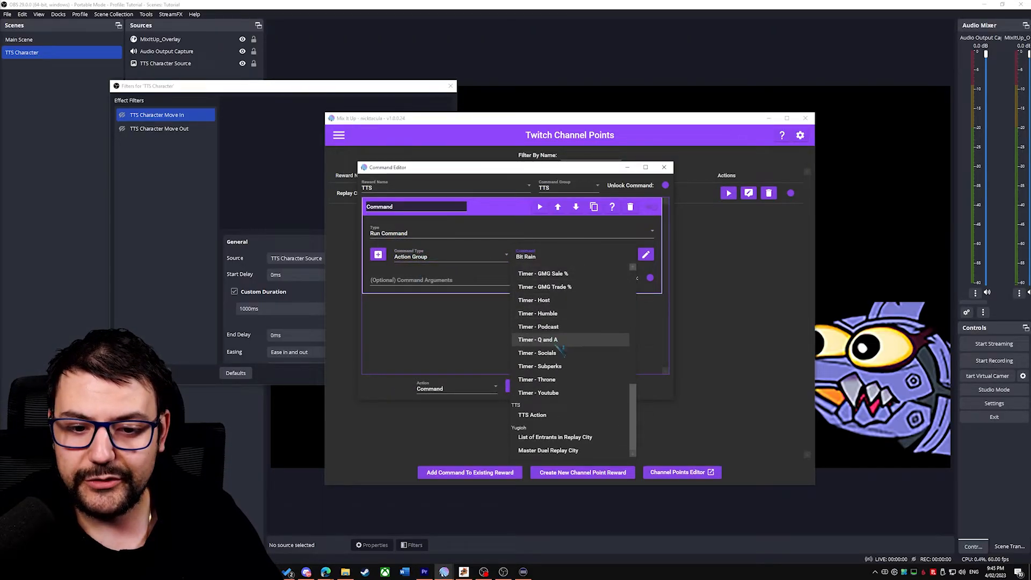
pyautogui.click(535, 415)
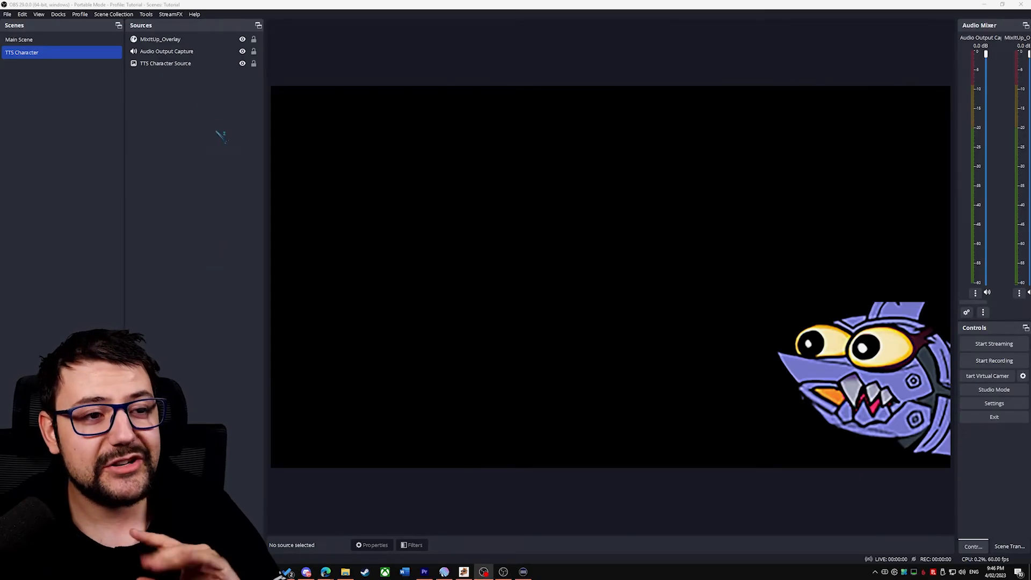
# - Open the properties of TTS Character Source in OBS and display its audio source choices
pyautogui.click(185, 64)
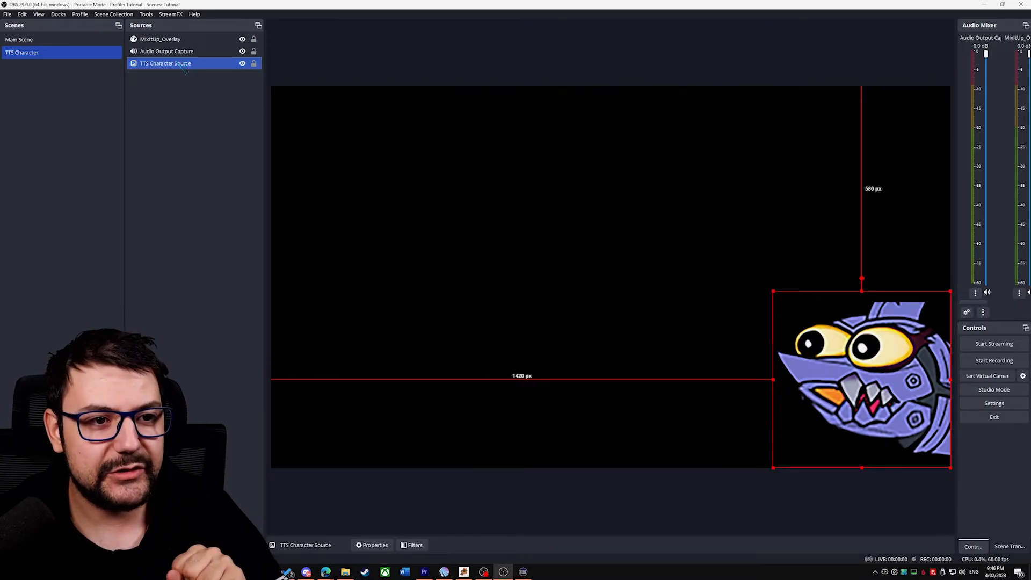
pyautogui.rightClick(185, 66)
pyautogui.click(215, 361)
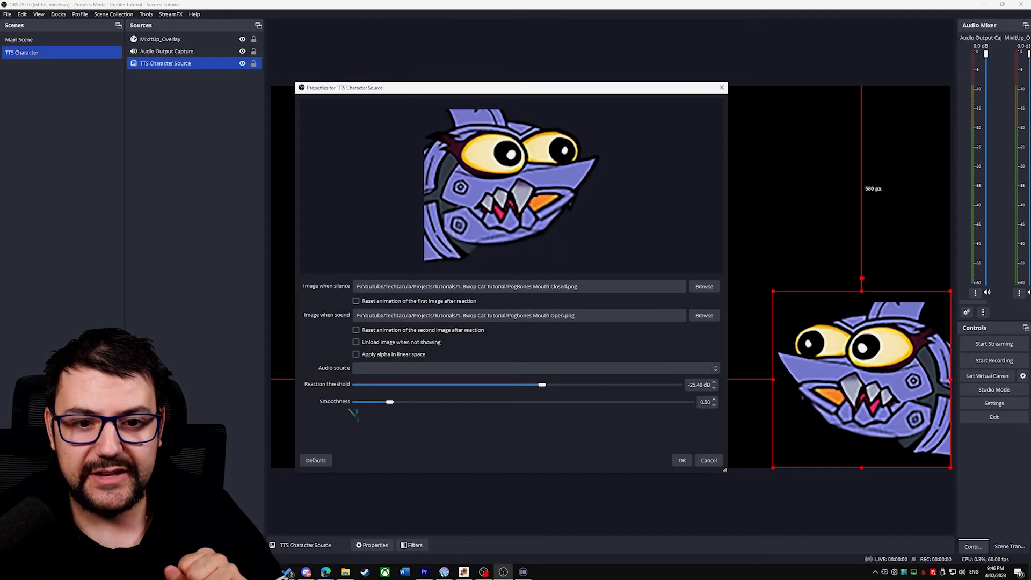
pyautogui.click(456, 371)
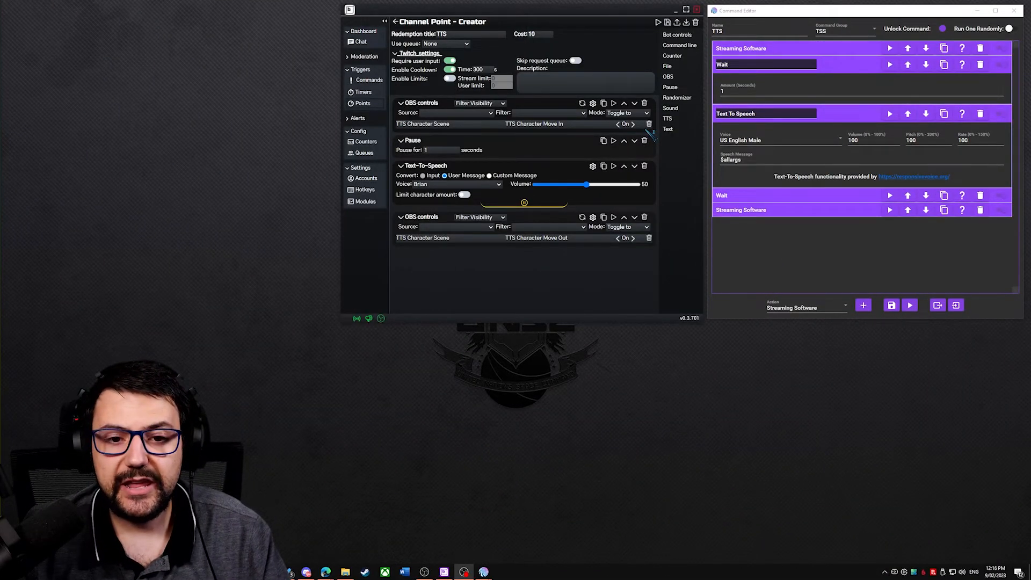
# - Duplicate the channel point creator's Text-To-Speech action as a Custom Message, and duplicate Mix It Up's Text To Speech action with an empty speech message
pyautogui.click(603, 166)
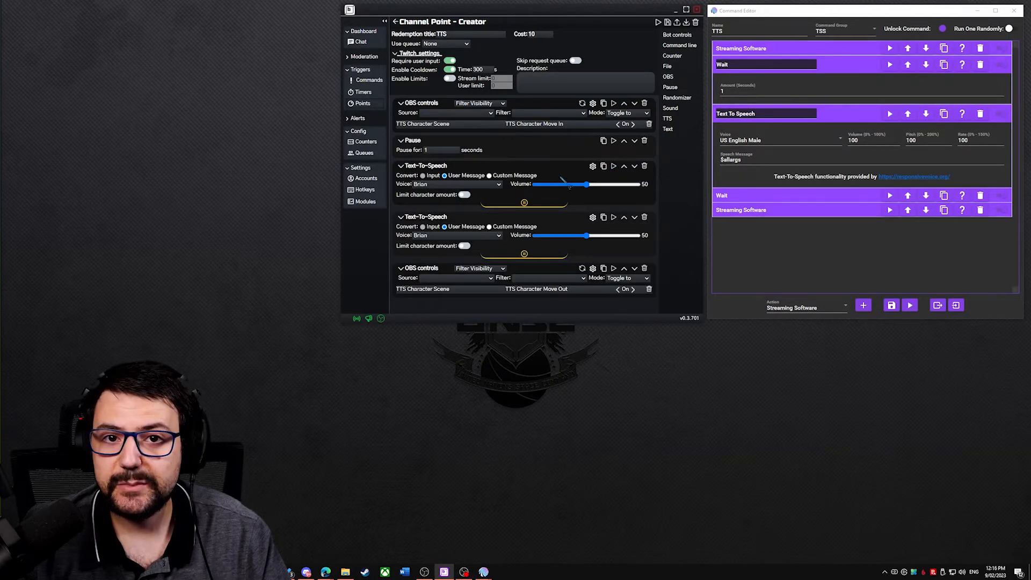
pyautogui.click(490, 227)
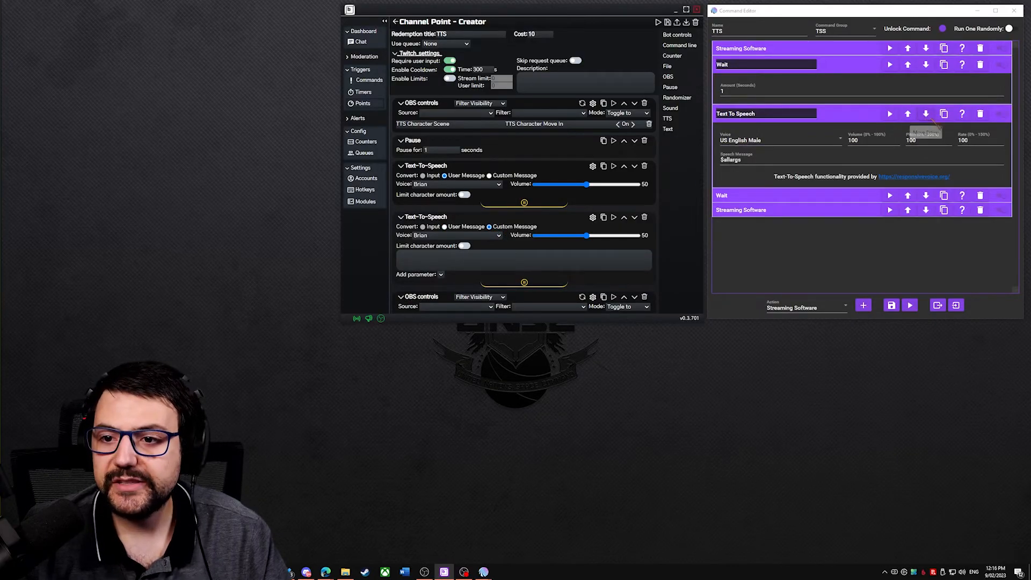
pyautogui.click(944, 113)
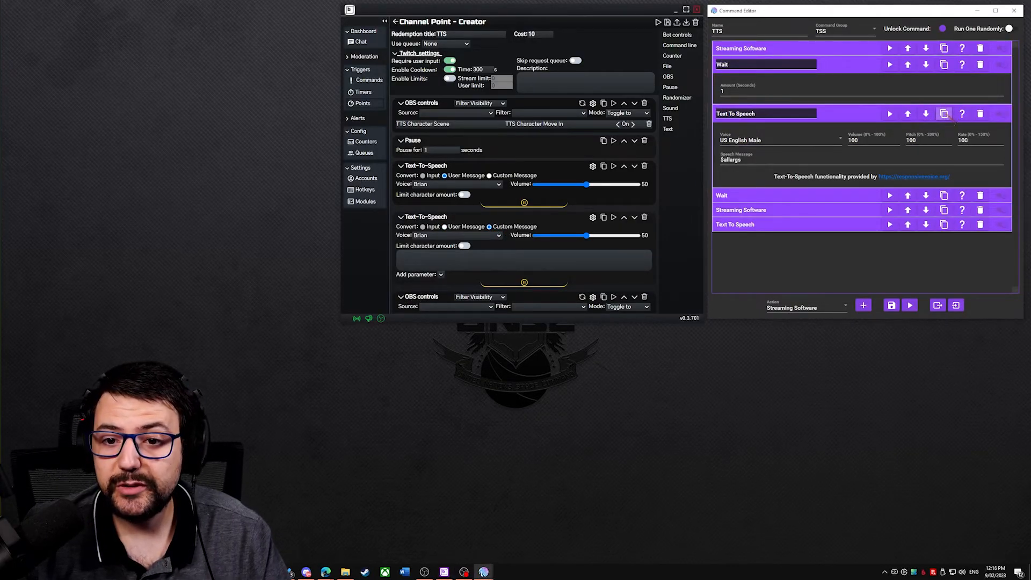
pyautogui.click(849, 229)
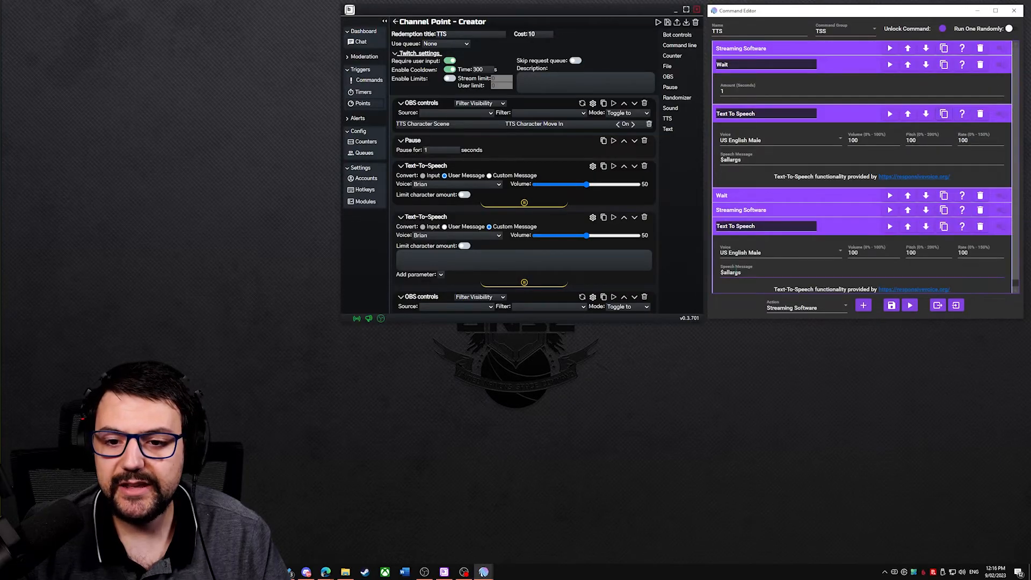
pyautogui.click(726, 274)
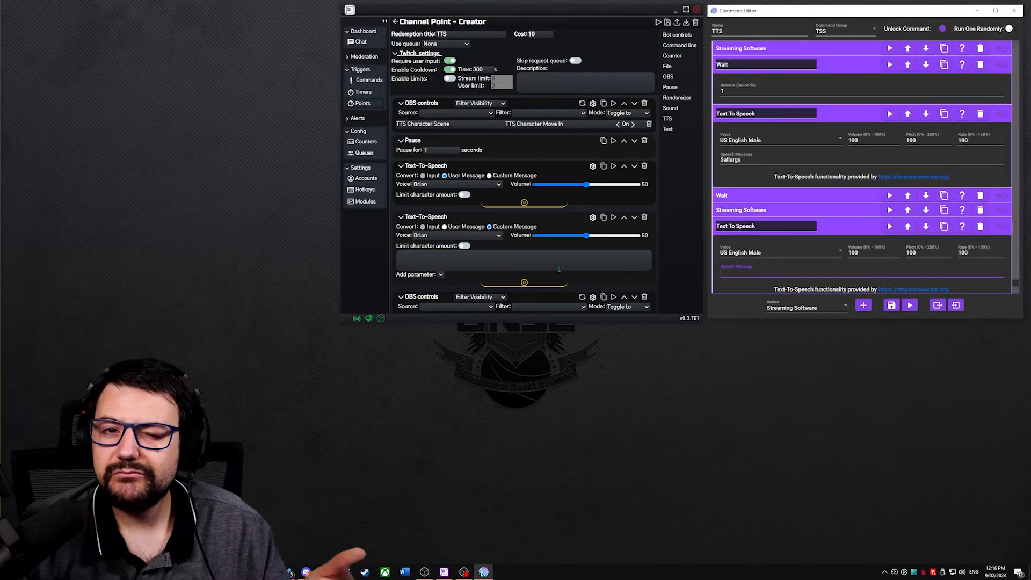
# - Copy the paragraph starting "It began with the forging of the great rings" from the browser's FOTR transcript into the Custom Message Text-To-Speech action
pyautogui.moveTo(2, 140); pyautogui.dragTo(857, 53)
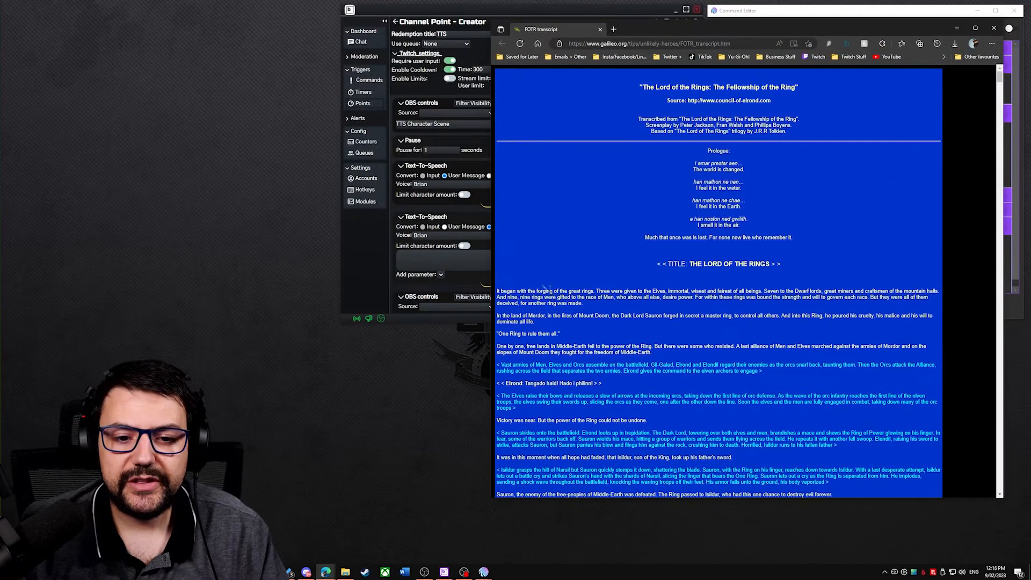
pyautogui.moveTo(498, 291); pyautogui.dragTo(593, 307)
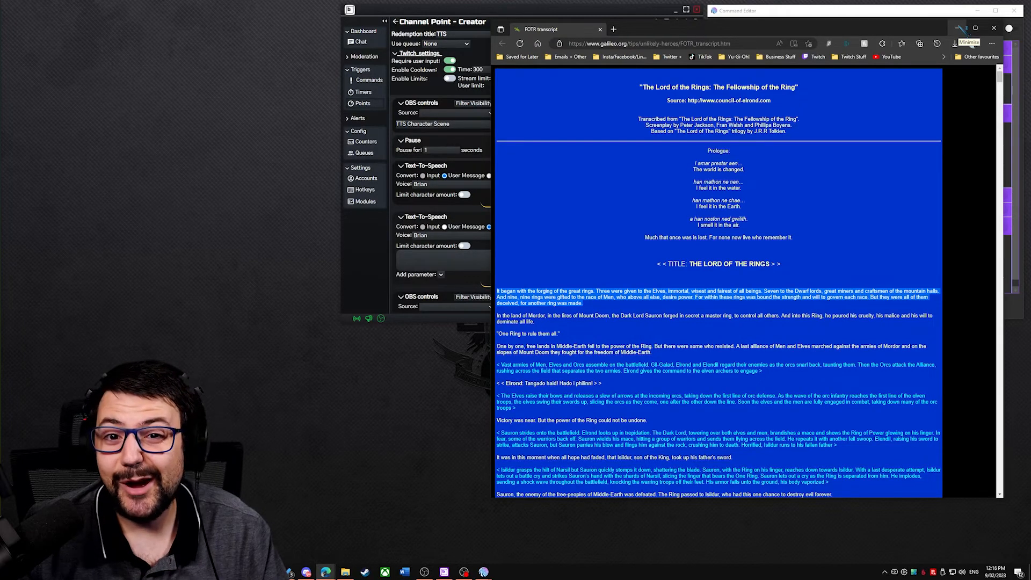
pyautogui.rightClick(669, 292)
pyautogui.click(682, 299)
pyautogui.click(957, 28)
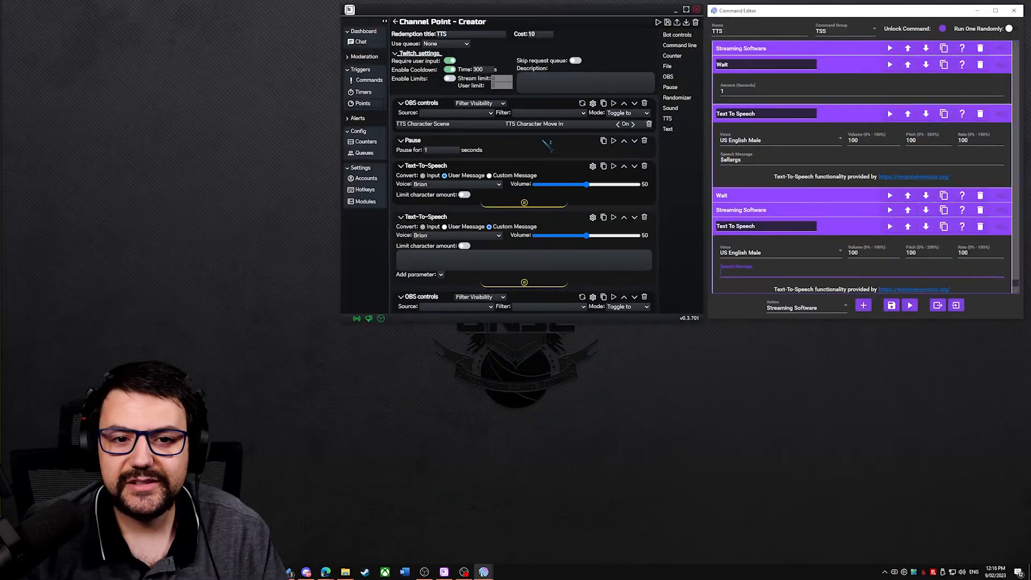
pyautogui.click(453, 256)
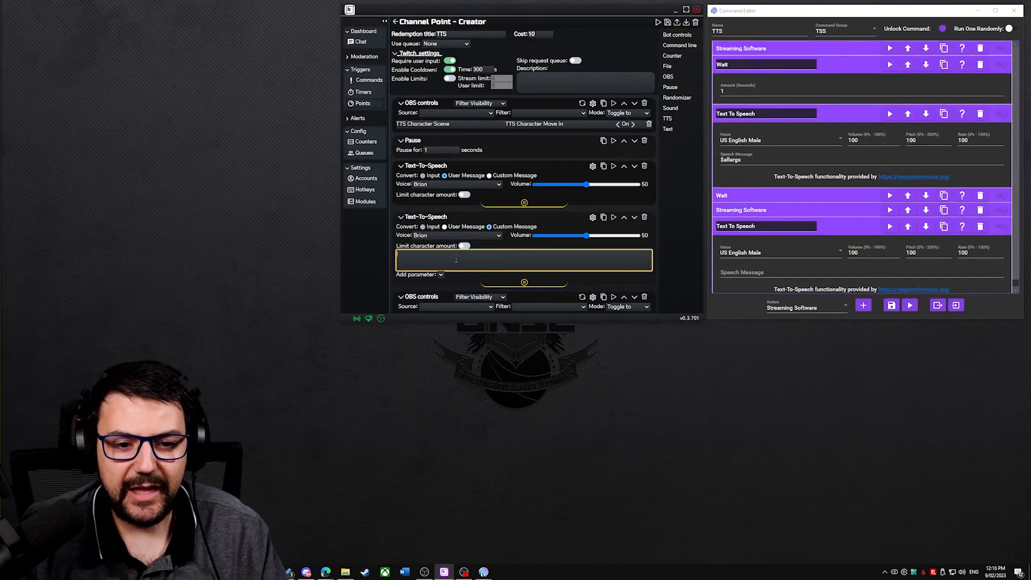
pyautogui.hotkey('ctrl', 'v')
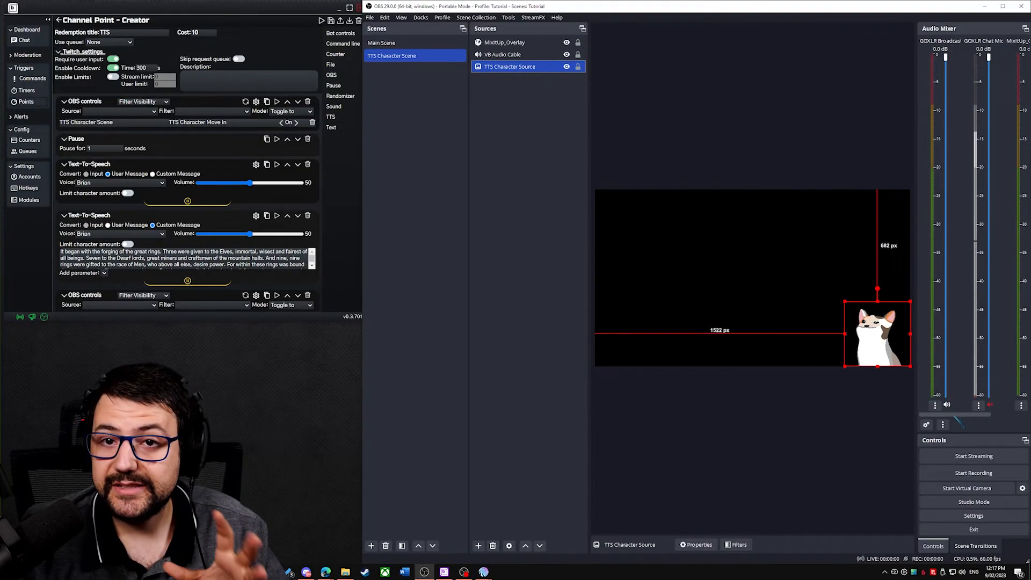
# - In OBS, set audio monitoring for MixItUp_Overlay to Monitor Only (mute output) in the Advanced Audio Properties
pyautogui.moveTo(955, 417); pyautogui.dragTo(1010, 417)
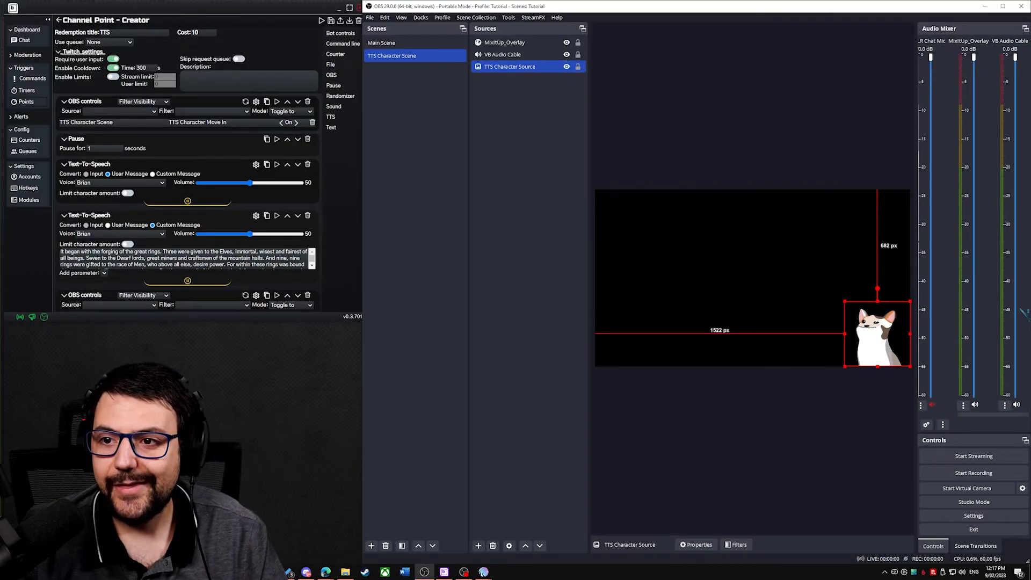
pyautogui.click(1005, 405)
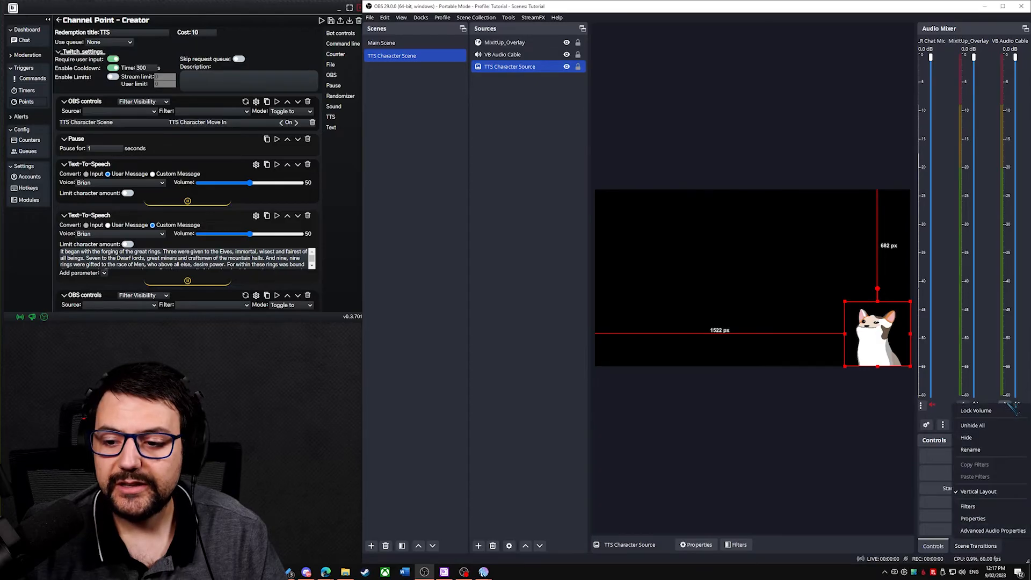
pyautogui.click(991, 530)
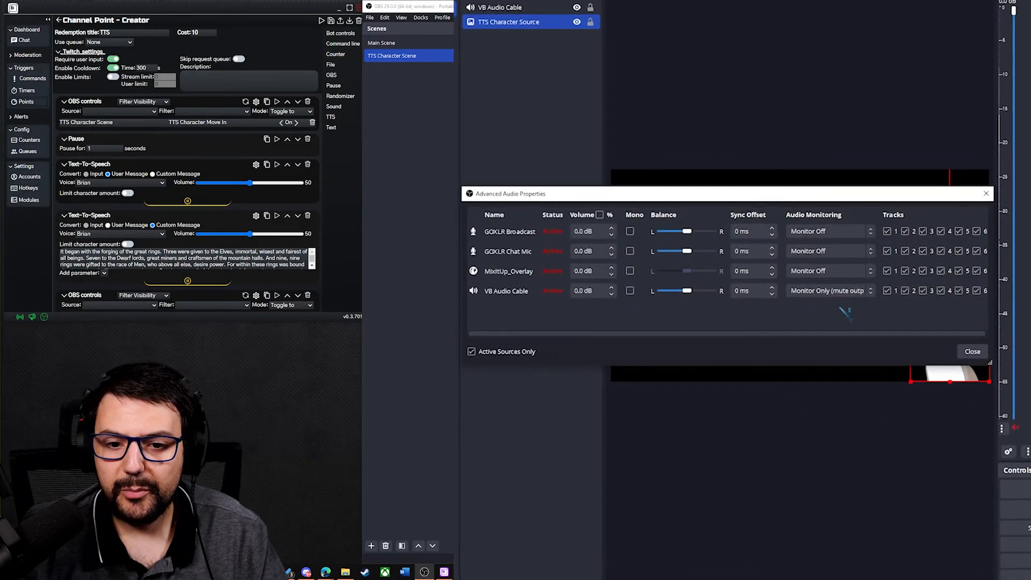
pyautogui.click(822, 272)
pyautogui.click(862, 283)
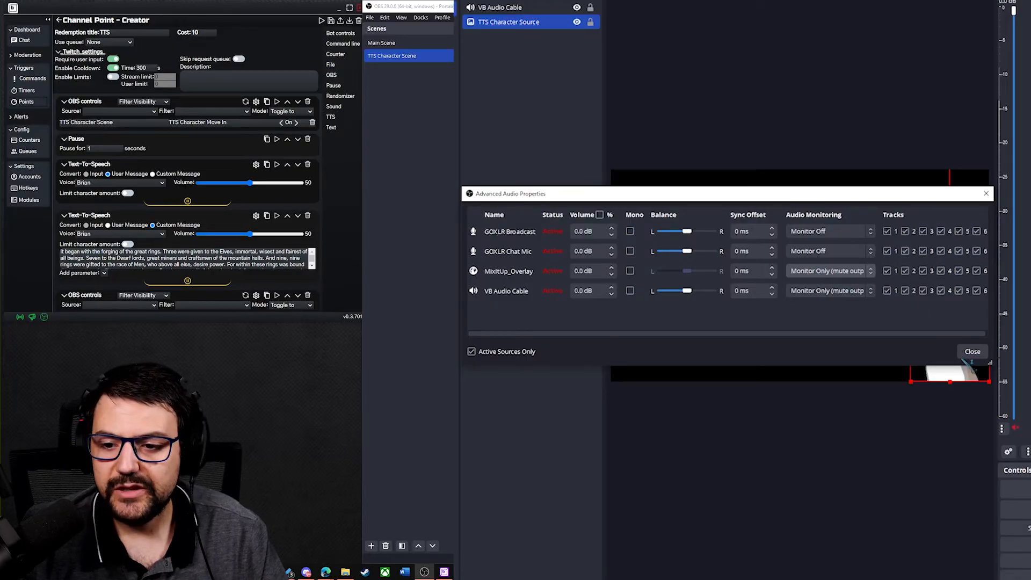
pyautogui.click(982, 355)
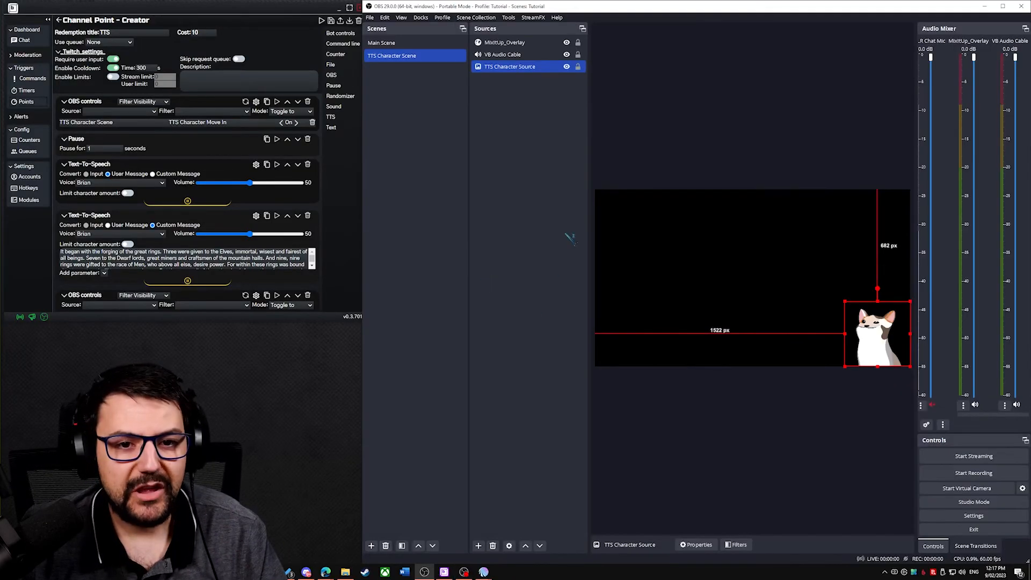
# - Open the properties of TTS Character Source beside the channel point creator and play the Custom Message Text-To-Speech action as a test
pyautogui.rightClick(496, 67)
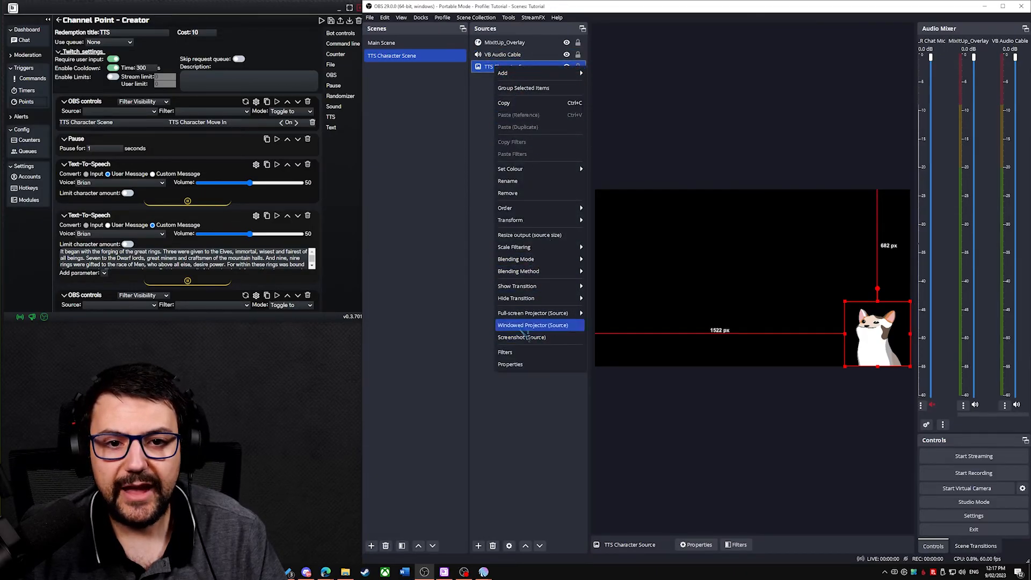
pyautogui.click(510, 364)
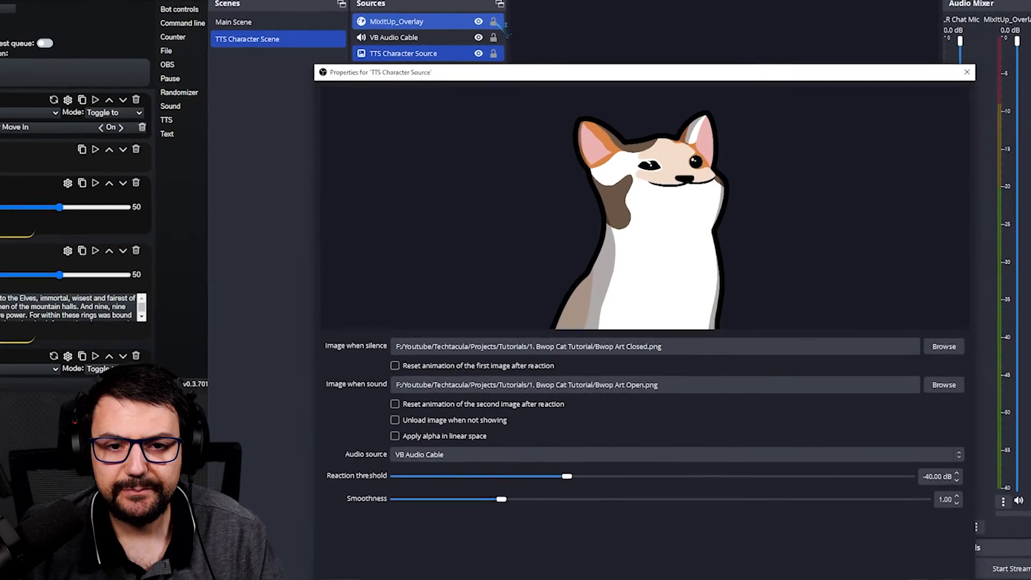
pyautogui.moveTo(516, 73); pyautogui.dragTo(582, 20)
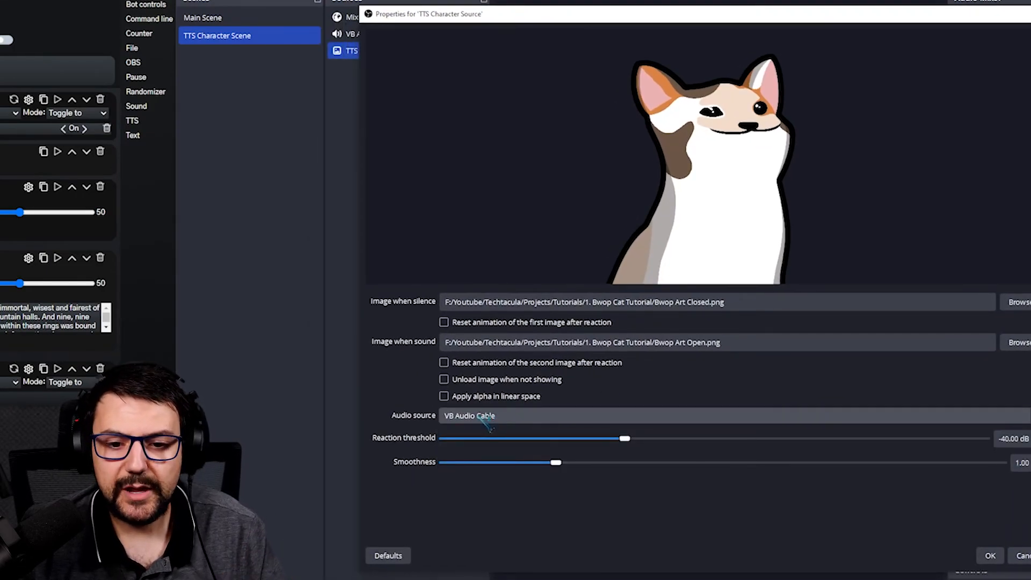
pyautogui.moveTo(648, 17); pyautogui.dragTo(598, 22)
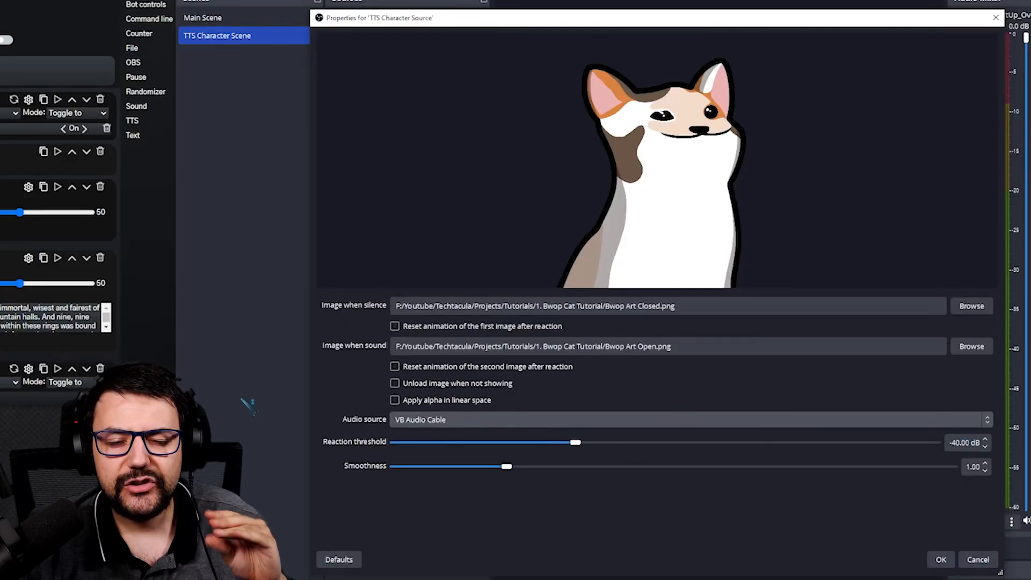
pyautogui.click(57, 258)
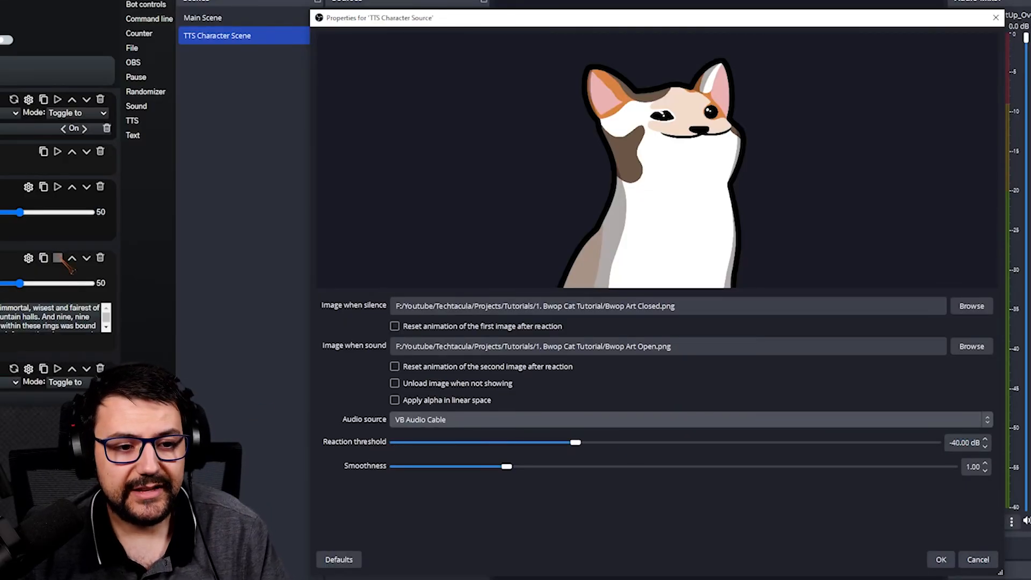